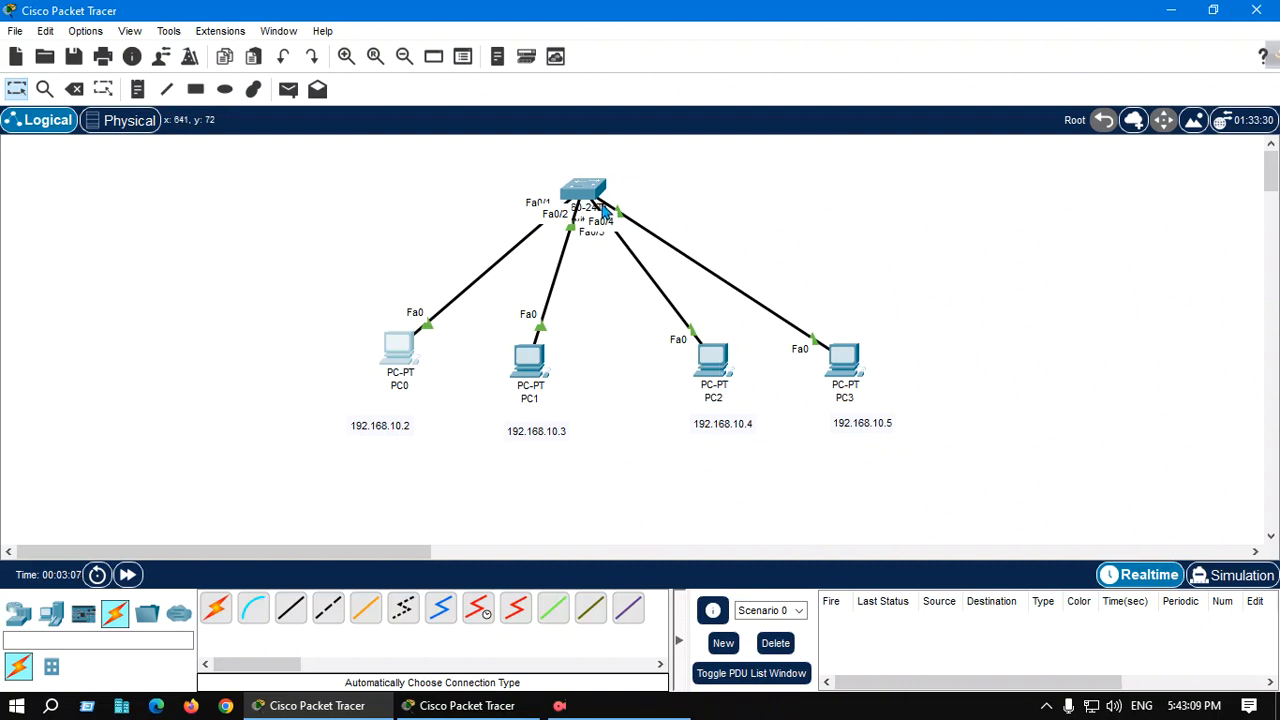
# Open the switch's device window and close it again
pyautogui.moveTo(600, 198); pyautogui.dragTo(598, 189)
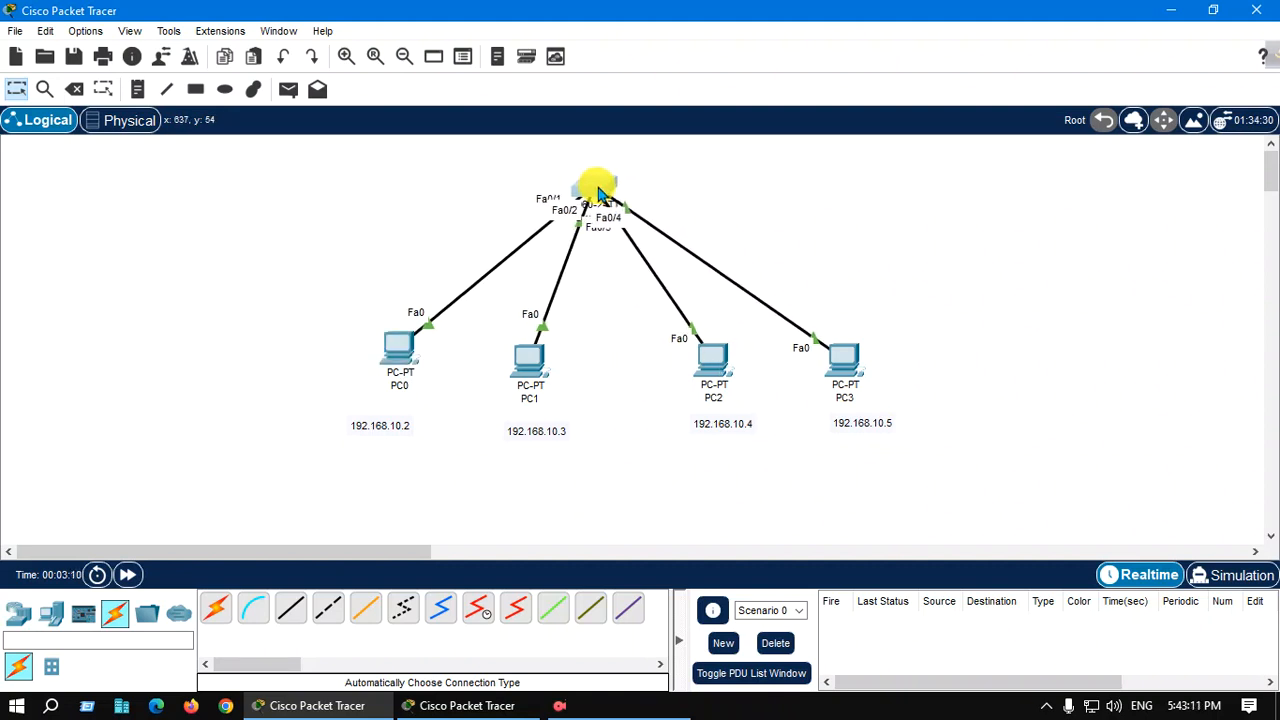
pyautogui.click(598, 190)
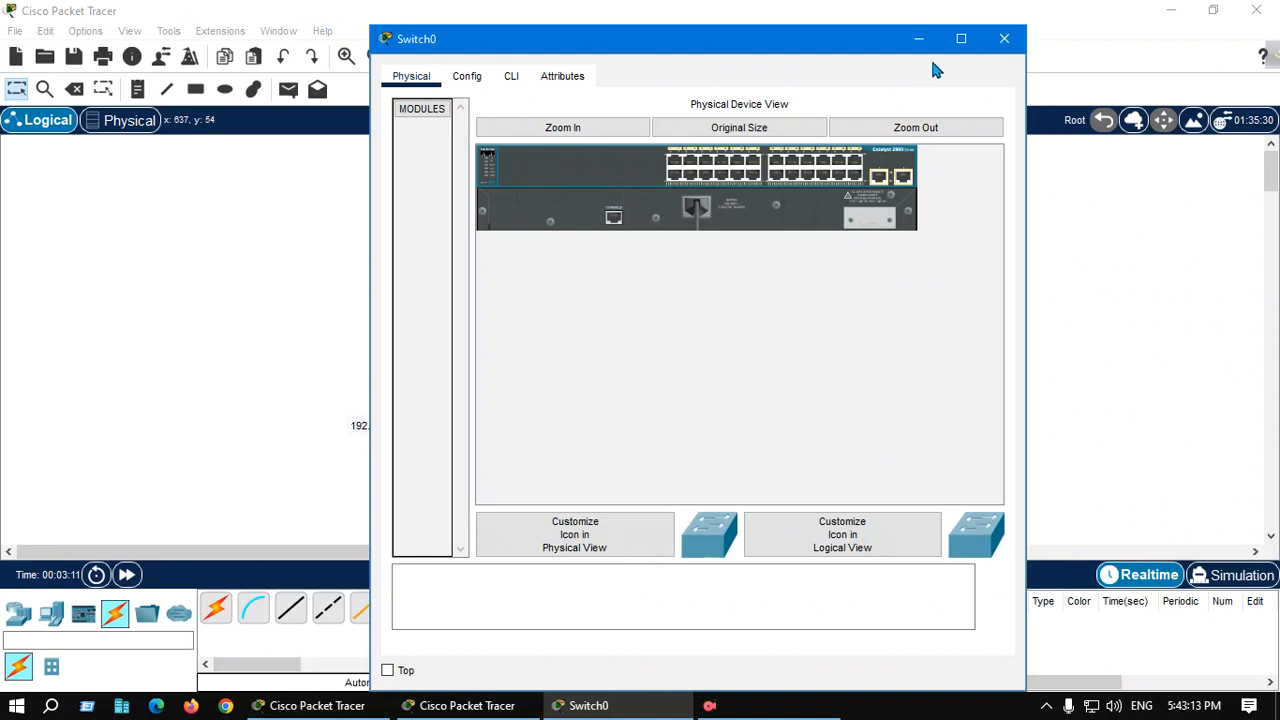
pyautogui.click(1003, 39)
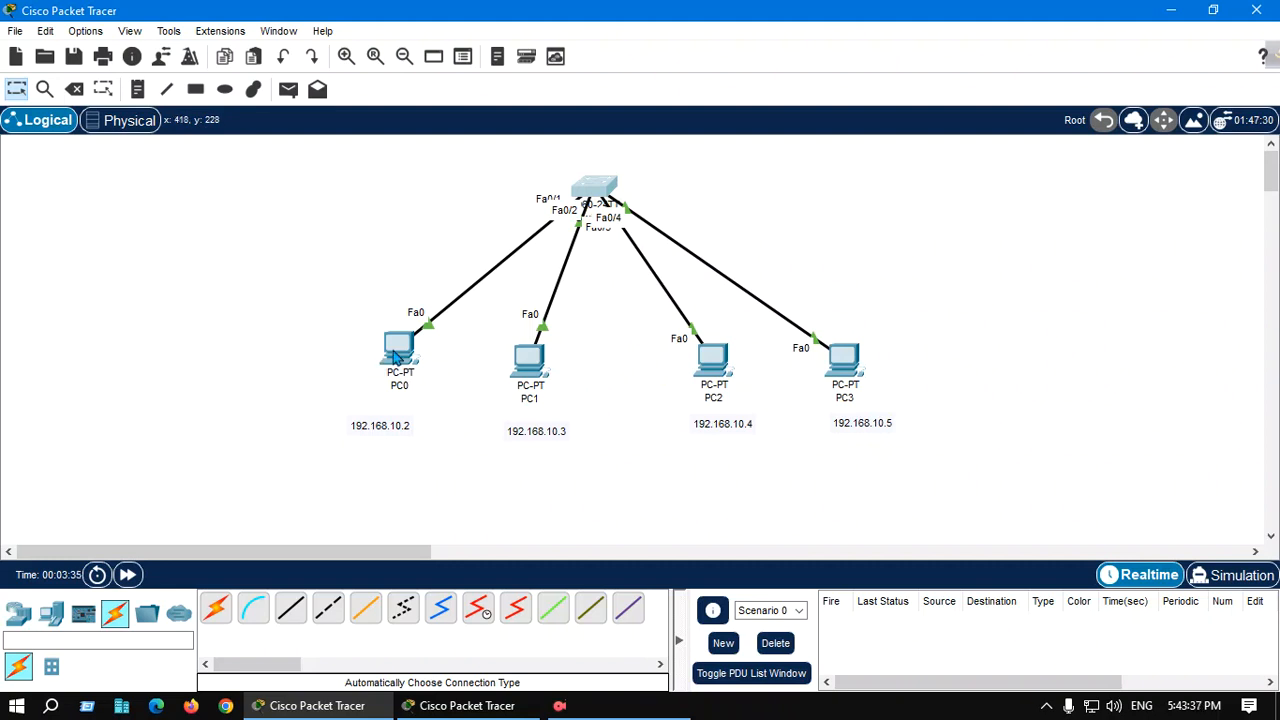
# Give PC0 a static IPv4 address of 192.168.10.2 with subnet mask 255.255.255.0
pyautogui.moveTo(398, 356)
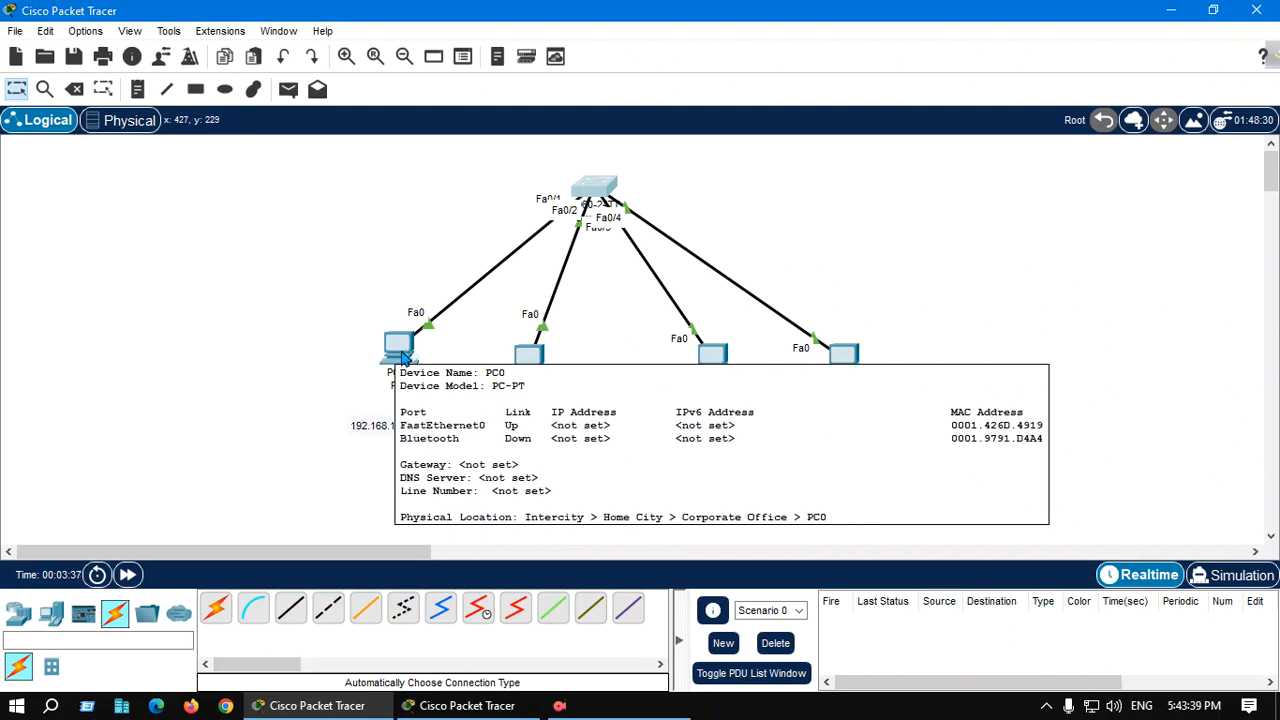
pyautogui.click(400, 350)
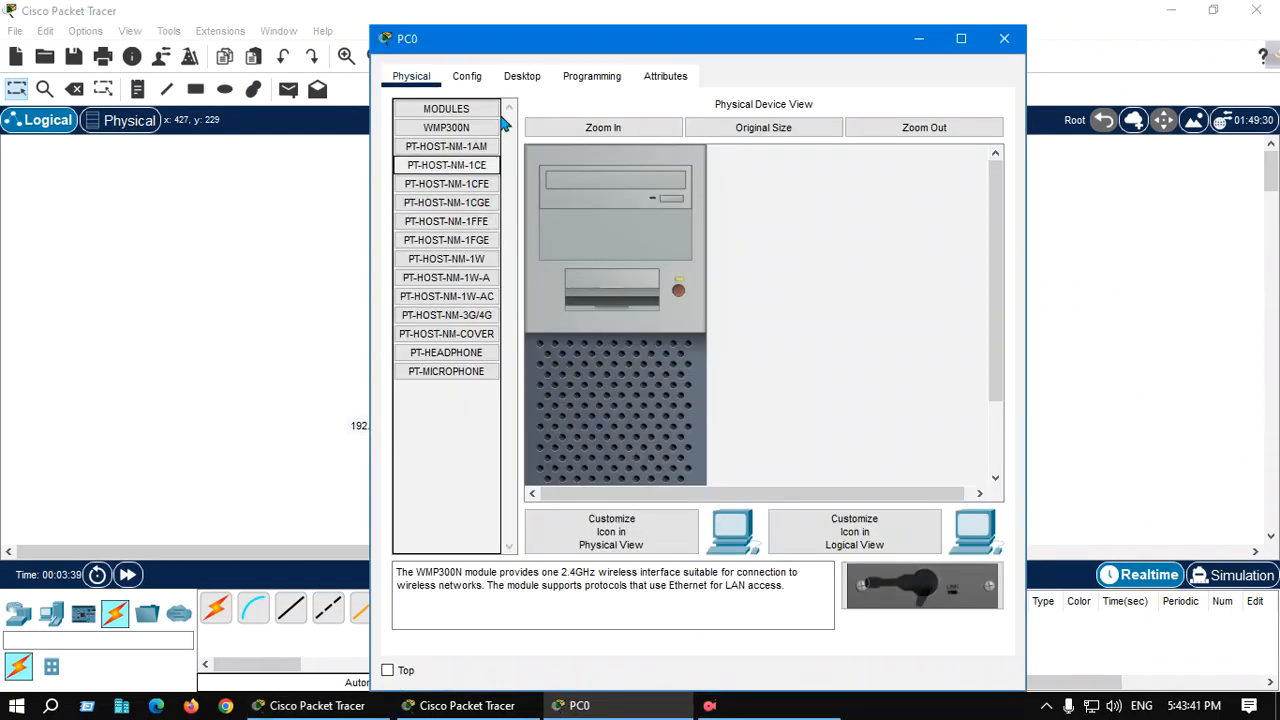
pyautogui.click(522, 76)
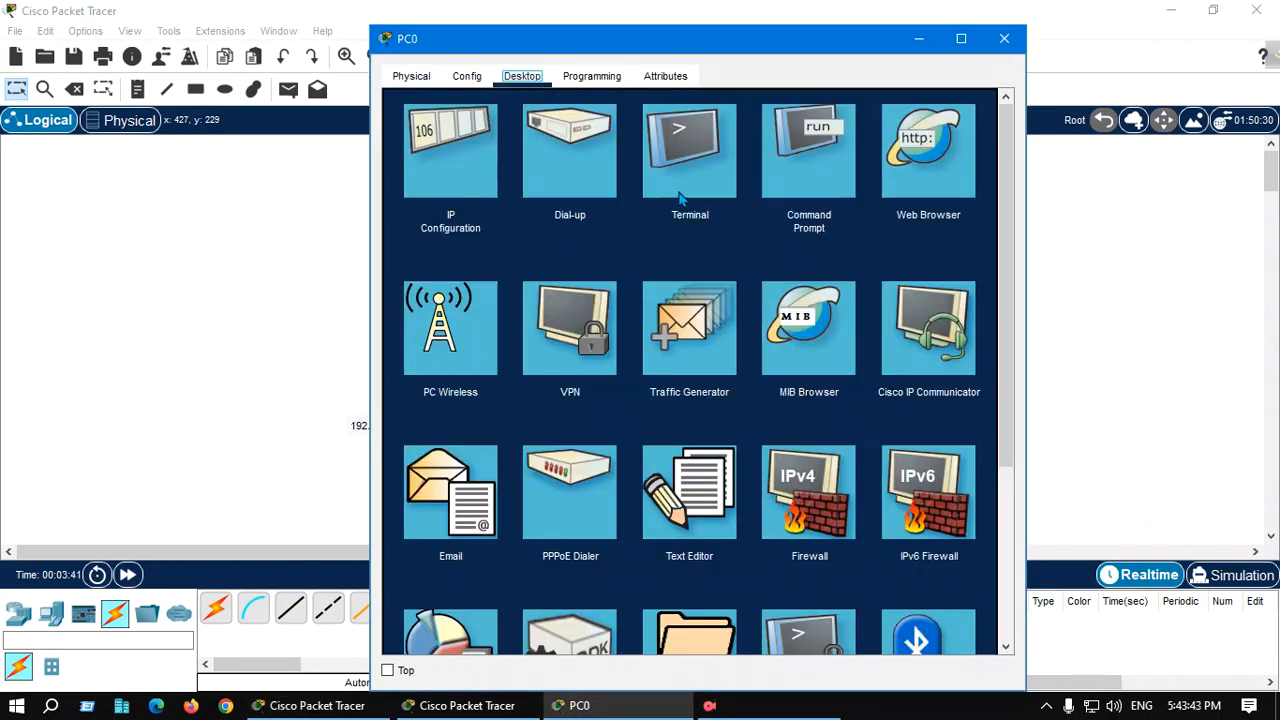
pyautogui.click(471, 177)
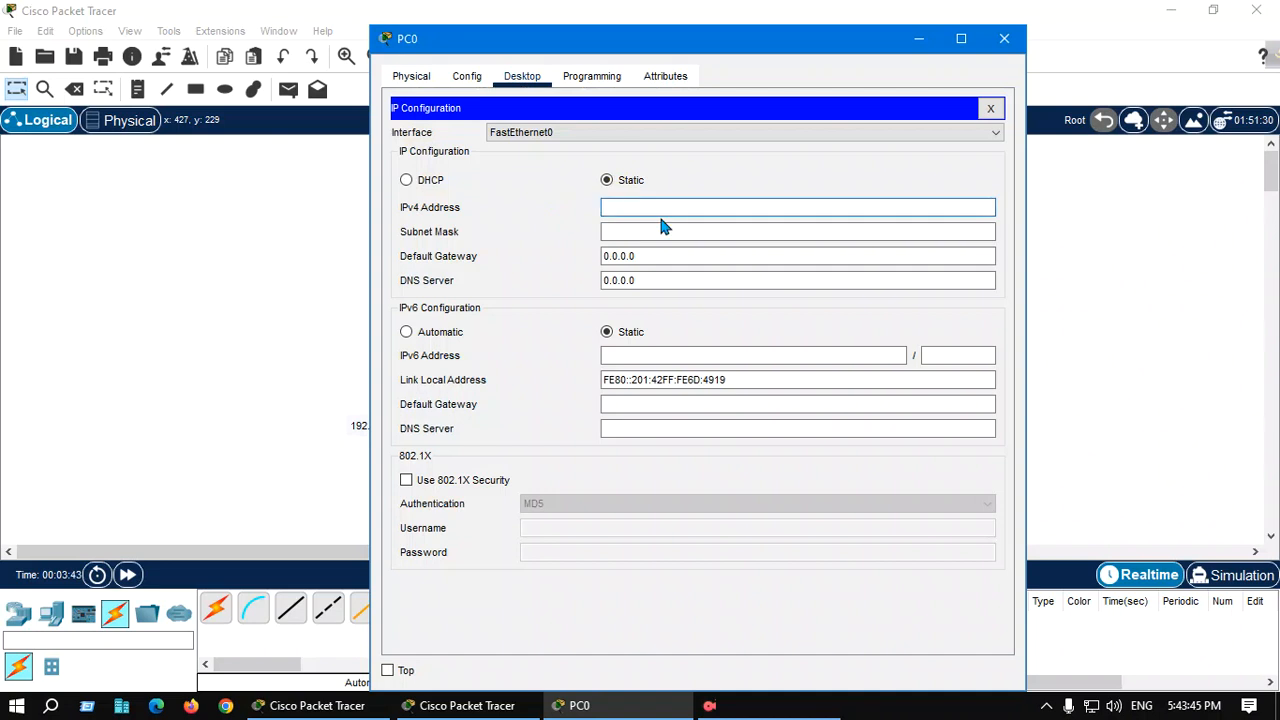
pyautogui.write('192.168.10.2')
pyautogui.click(651, 234)
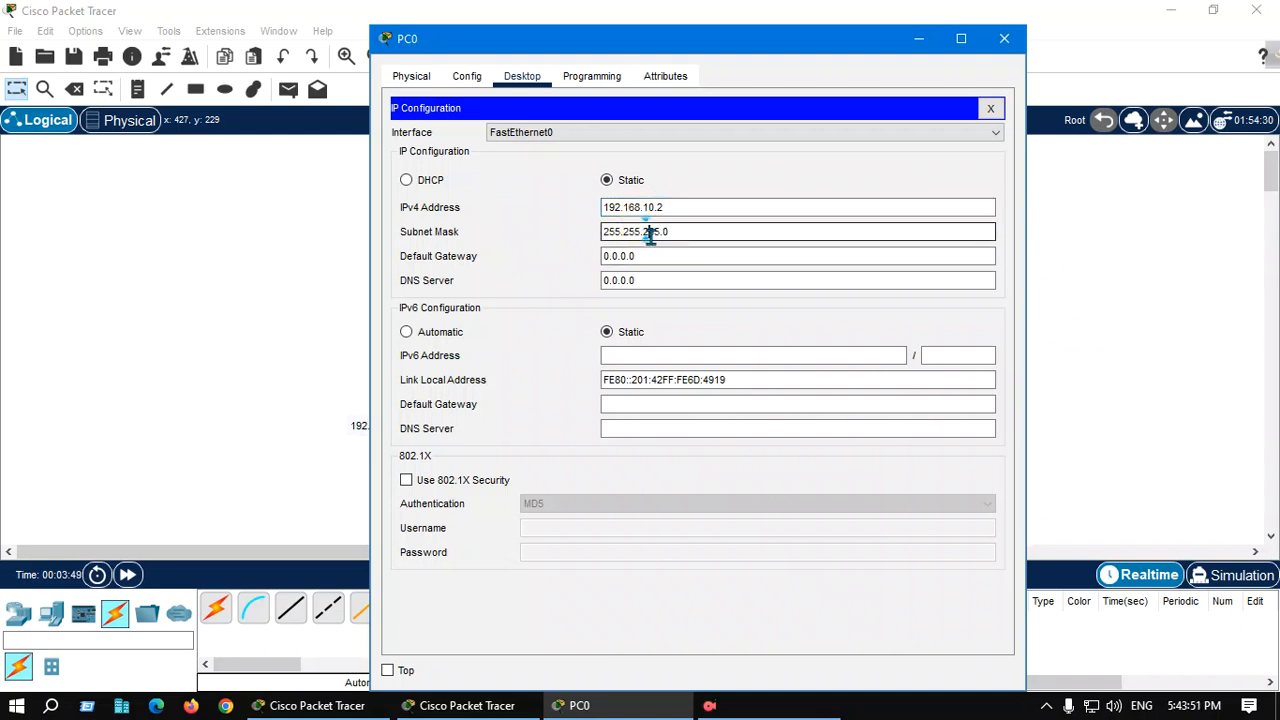
# Set PC0's default gateway to 192.168.10.1 and close its window
pyautogui.press('Tab')
pyautogui.write('1')
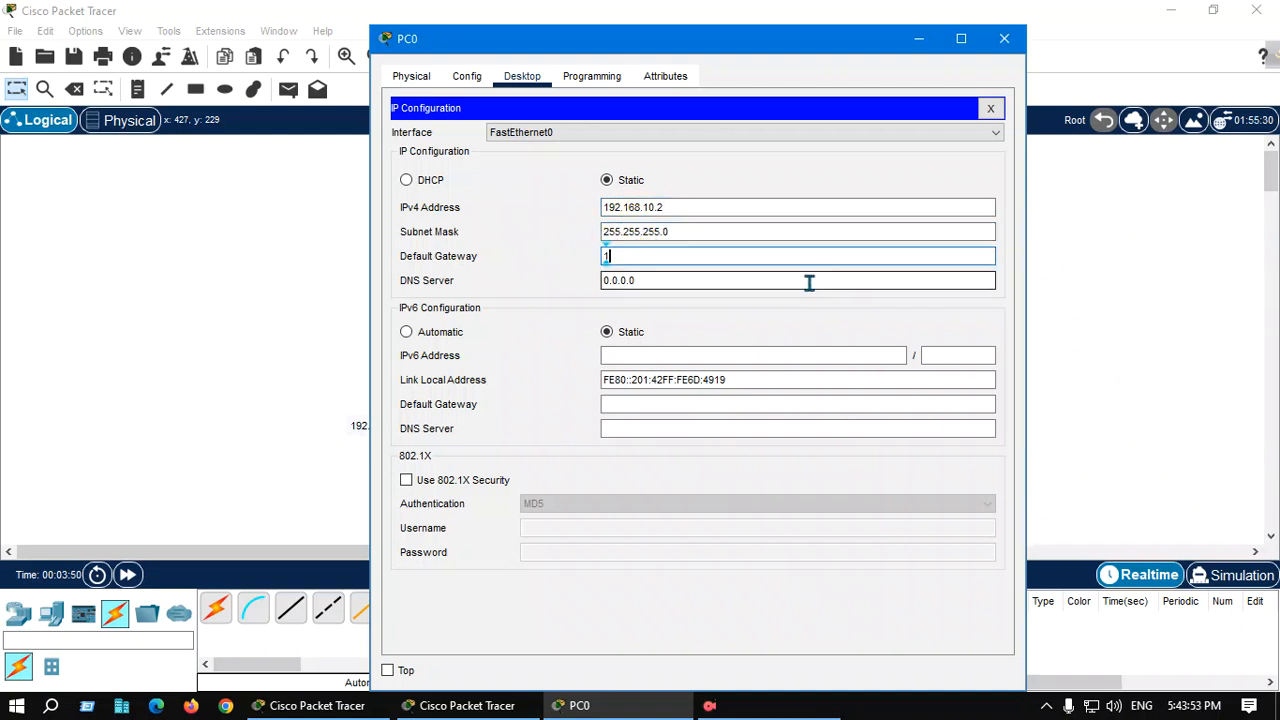
pyautogui.write('92.168.10.1')
pyautogui.click(990, 108)
pyautogui.click(1004, 38)
# Give PC1 a static IPv4 address of 192.168.10.3 with subnet mask 255.255.255.0
pyautogui.click(529, 357)
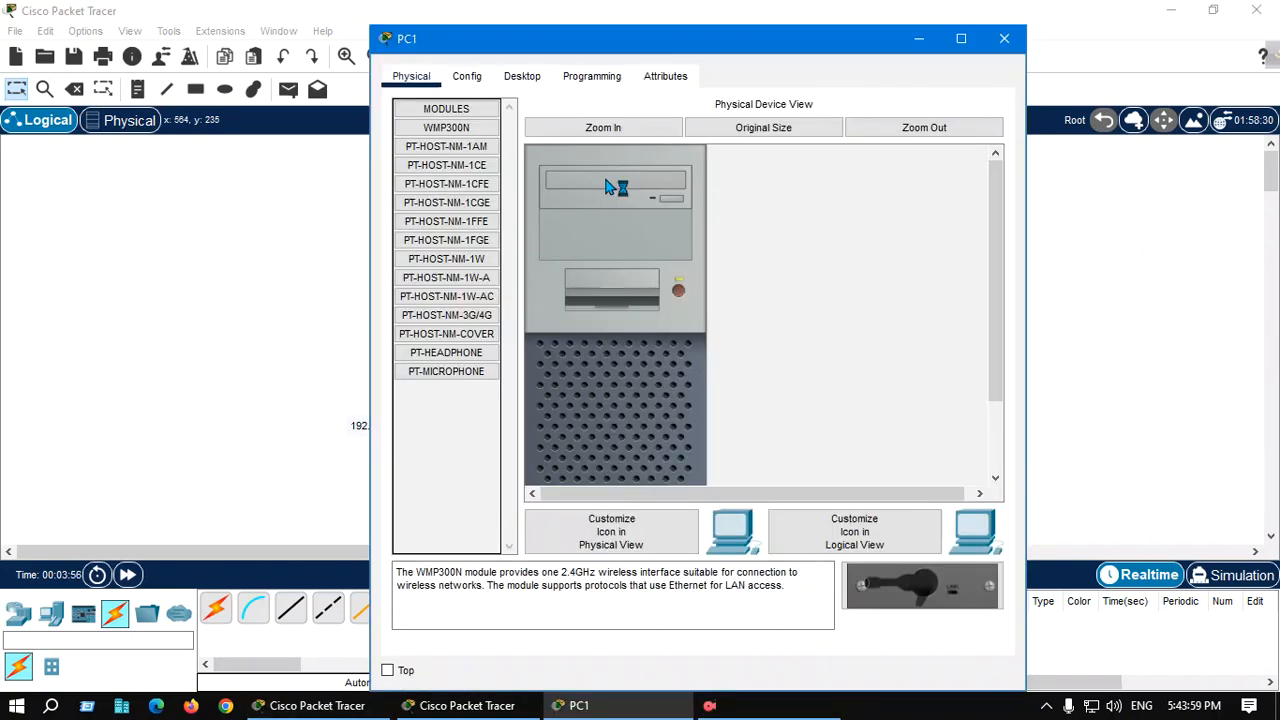
pyautogui.click(522, 77)
pyautogui.click(445, 150)
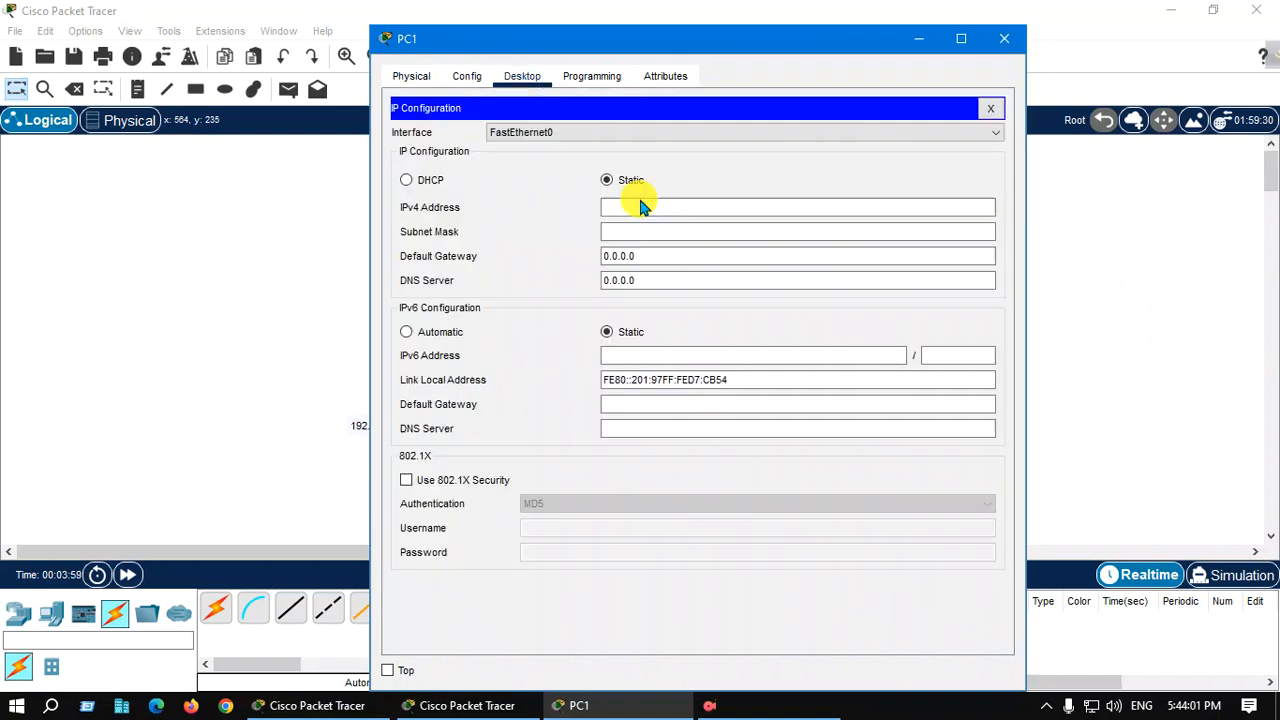
pyautogui.click(644, 208)
pyautogui.write('192.')
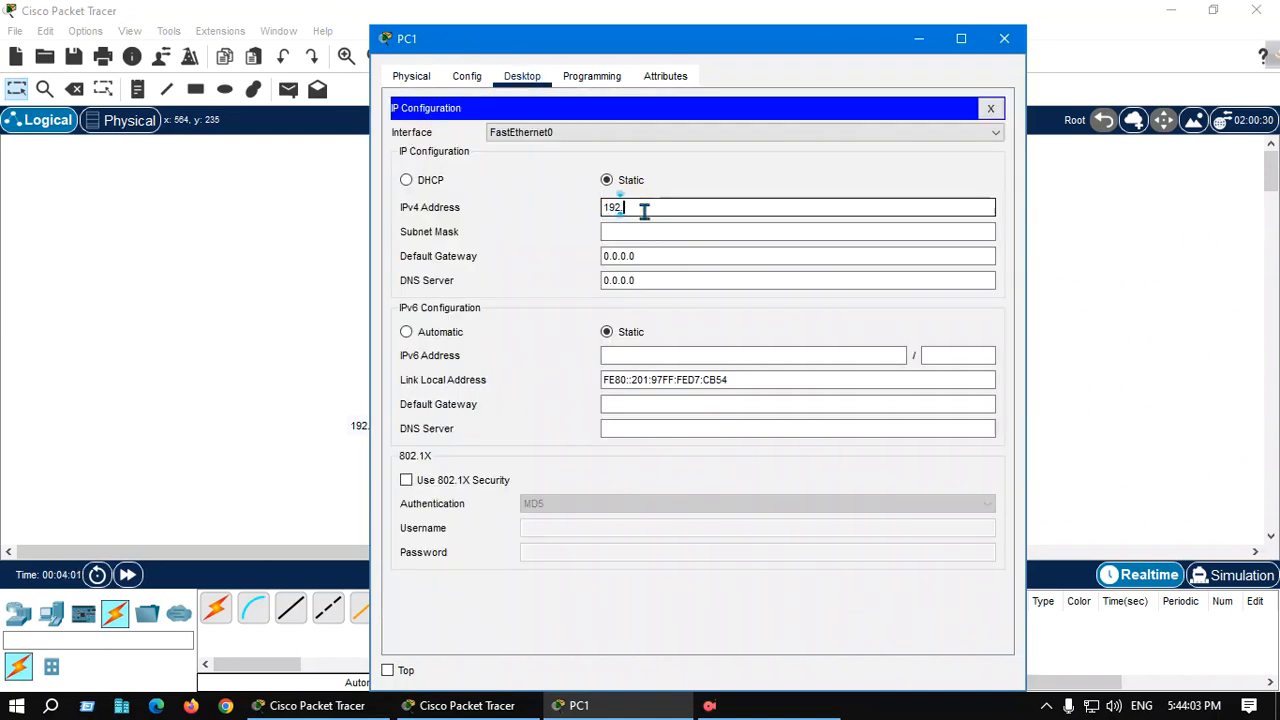
pyautogui.write('168.0.3')
pyautogui.click(655, 233)
# Set PC1's default gateway to 192.168.10.1 and close its window
pyautogui.press('Tab')
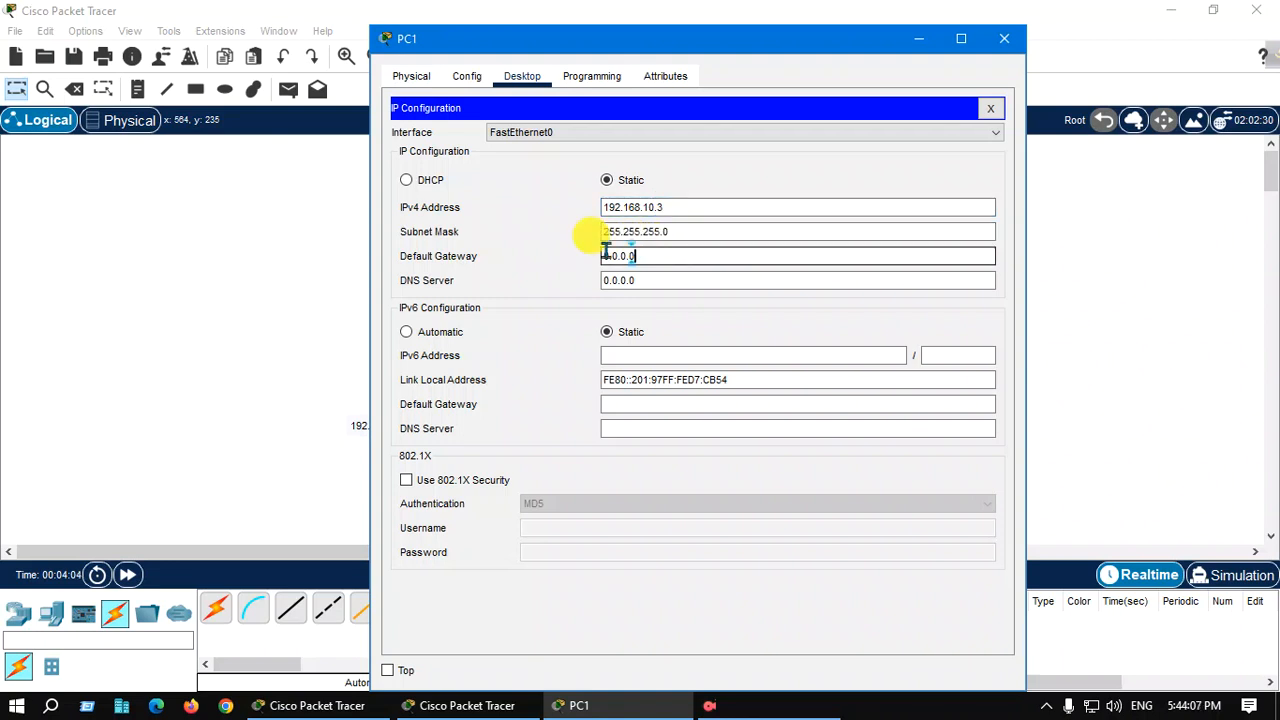
pyautogui.write('192.168')
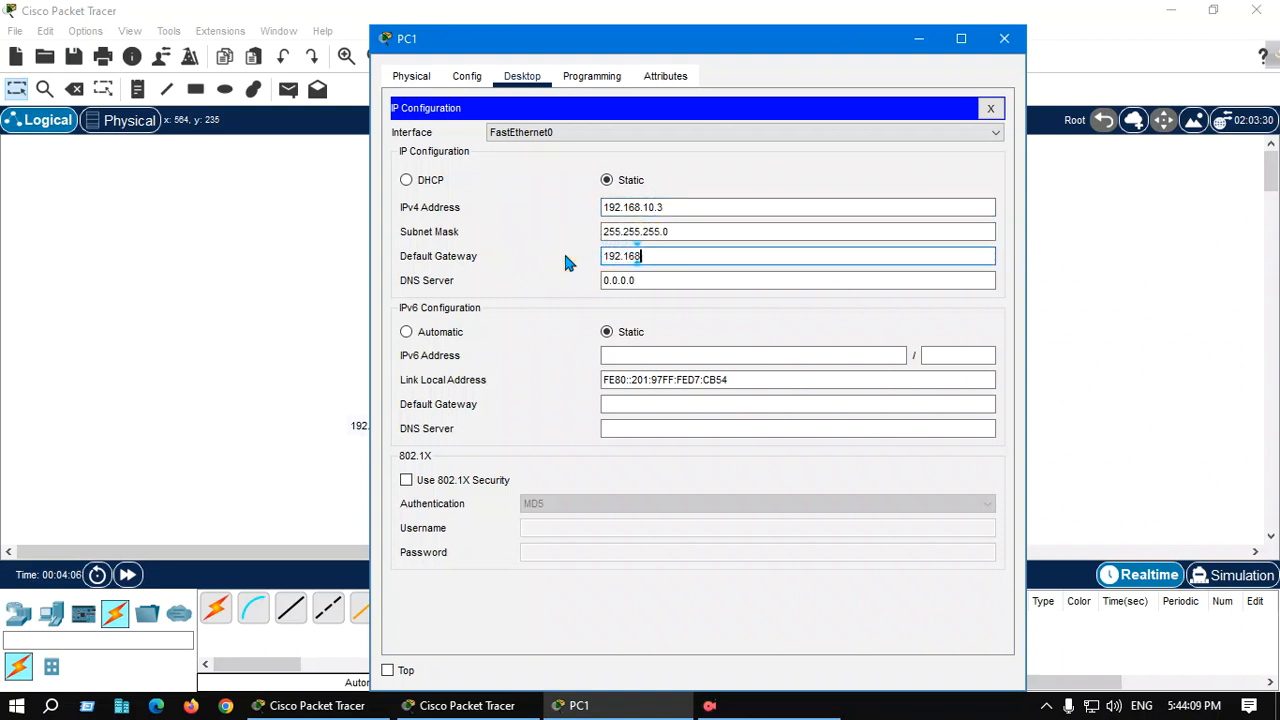
pyautogui.write('.10.1')
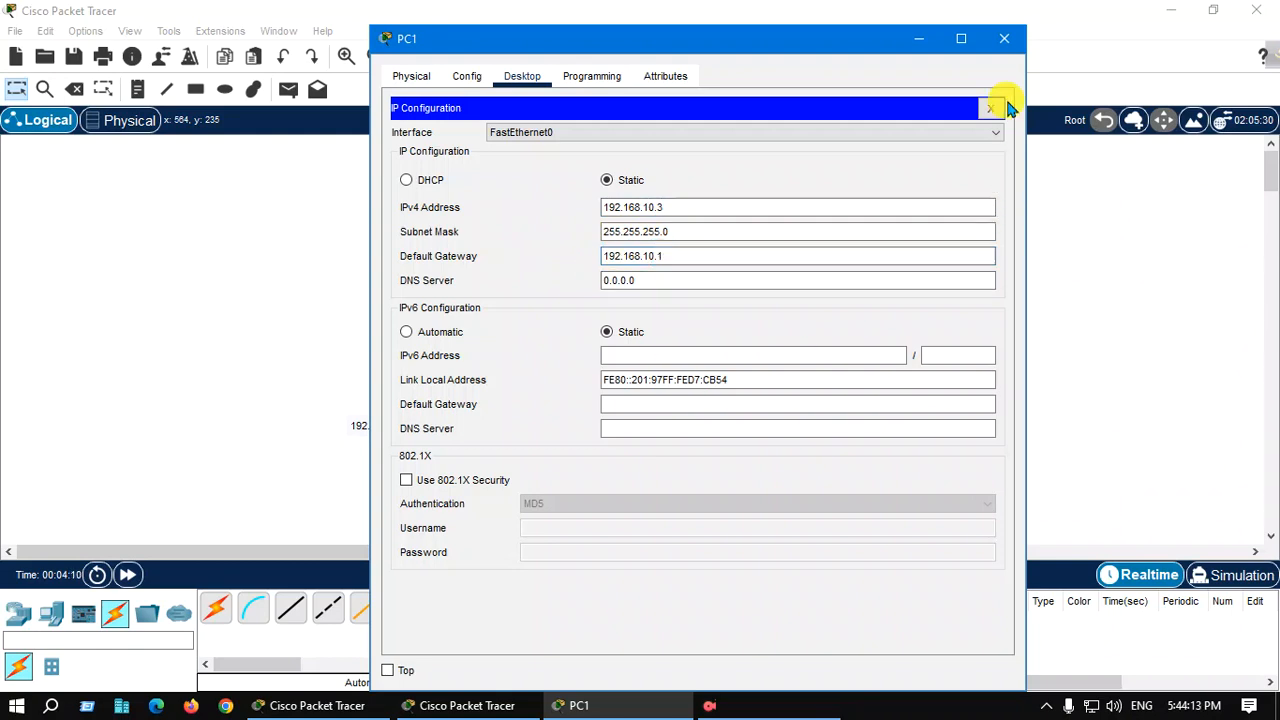
pyautogui.click(991, 108)
pyautogui.click(1004, 38)
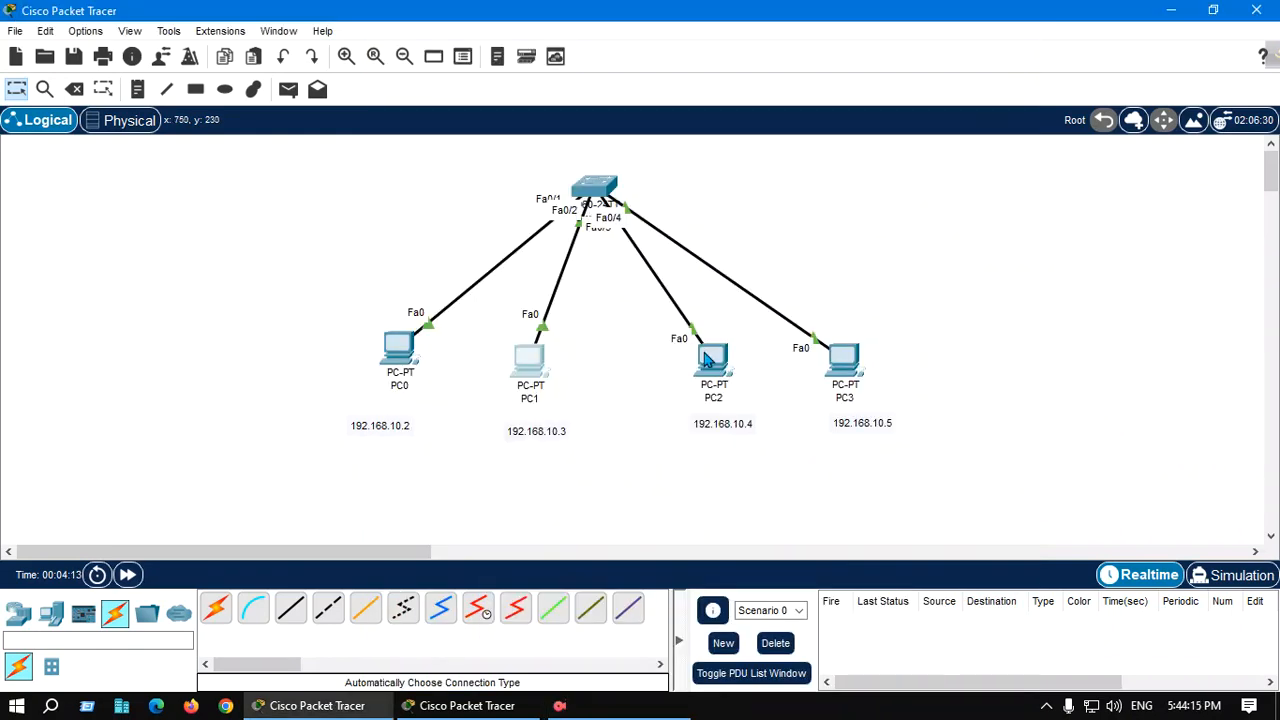
# Give PC2 a static IPv4 address of 192.168.10.4 with subnet mask 255.255.255.0
pyautogui.moveTo(557, 357)
pyautogui.click(708, 366)
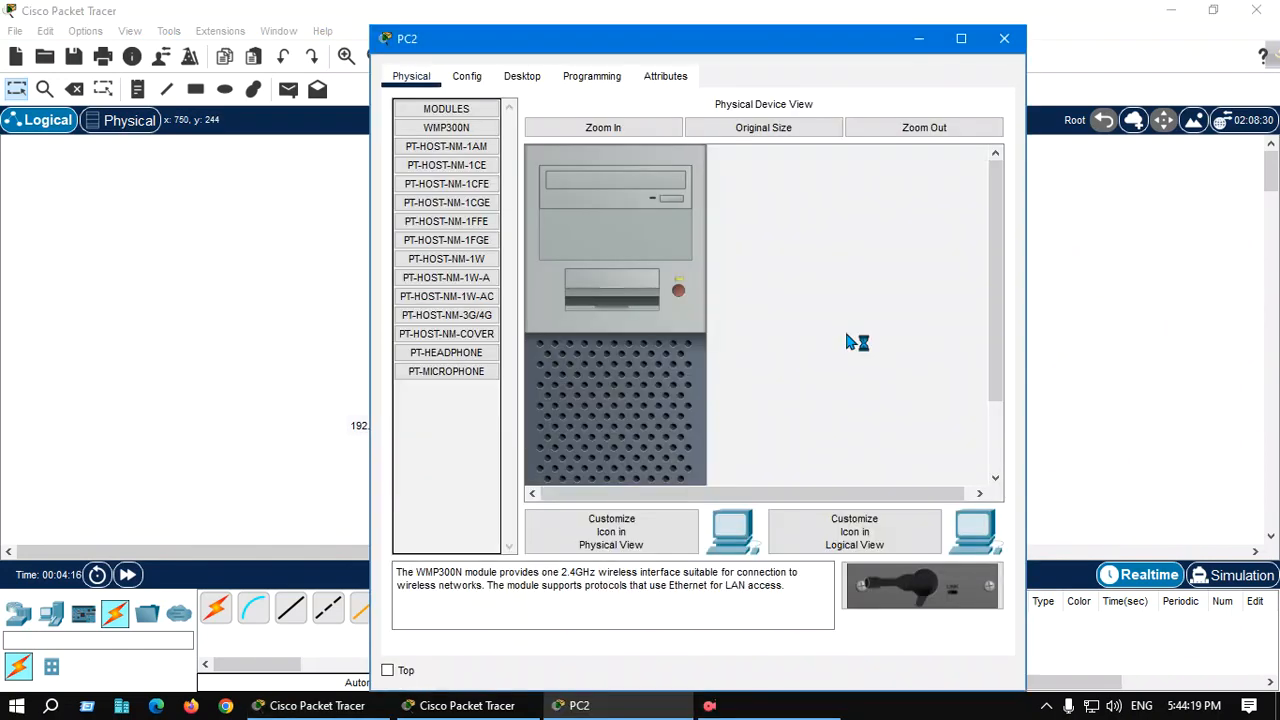
pyautogui.click(520, 78)
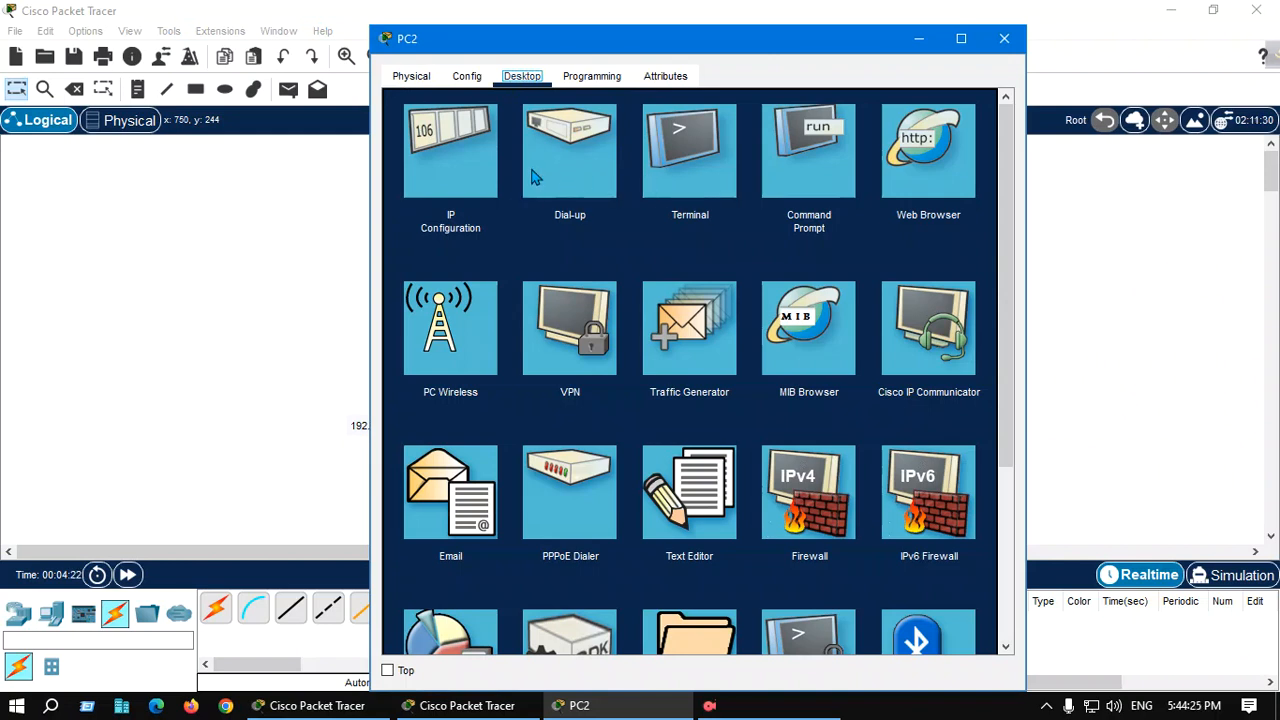
pyautogui.click(478, 168)
pyautogui.click(669, 203)
pyautogui.write('19')
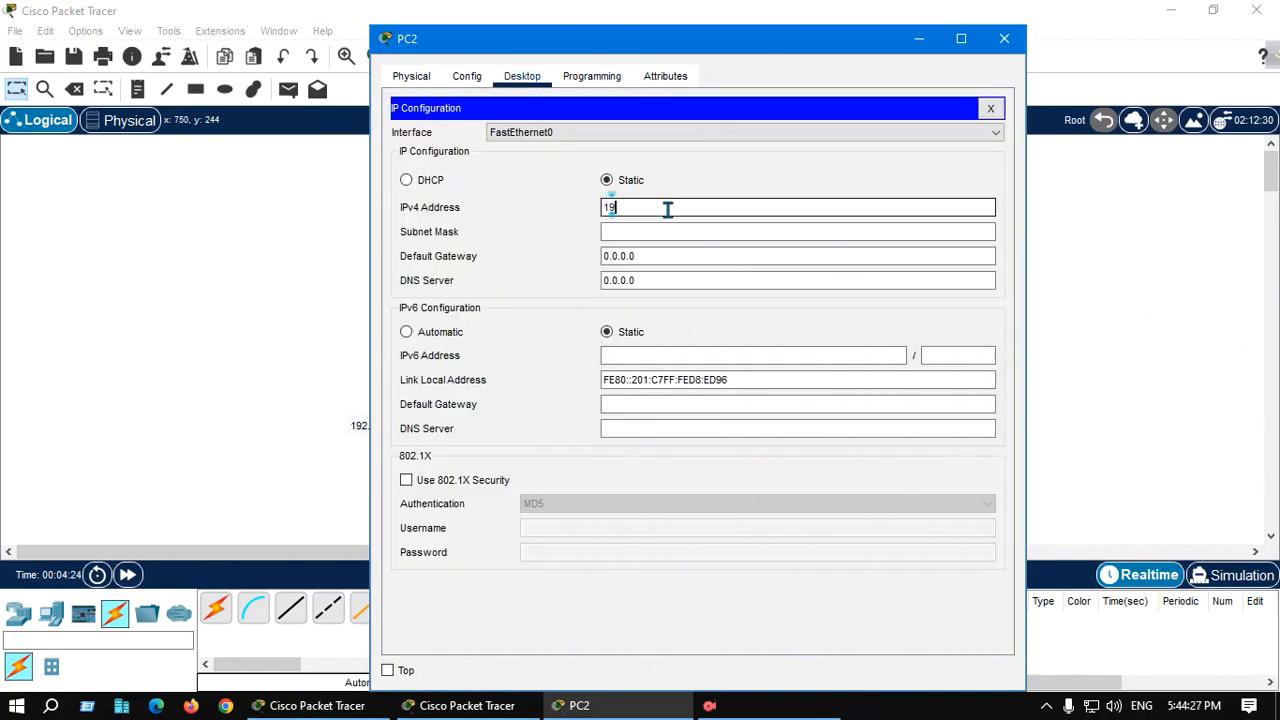
pyautogui.write('2.168.10.4')
pyautogui.click(660, 231)
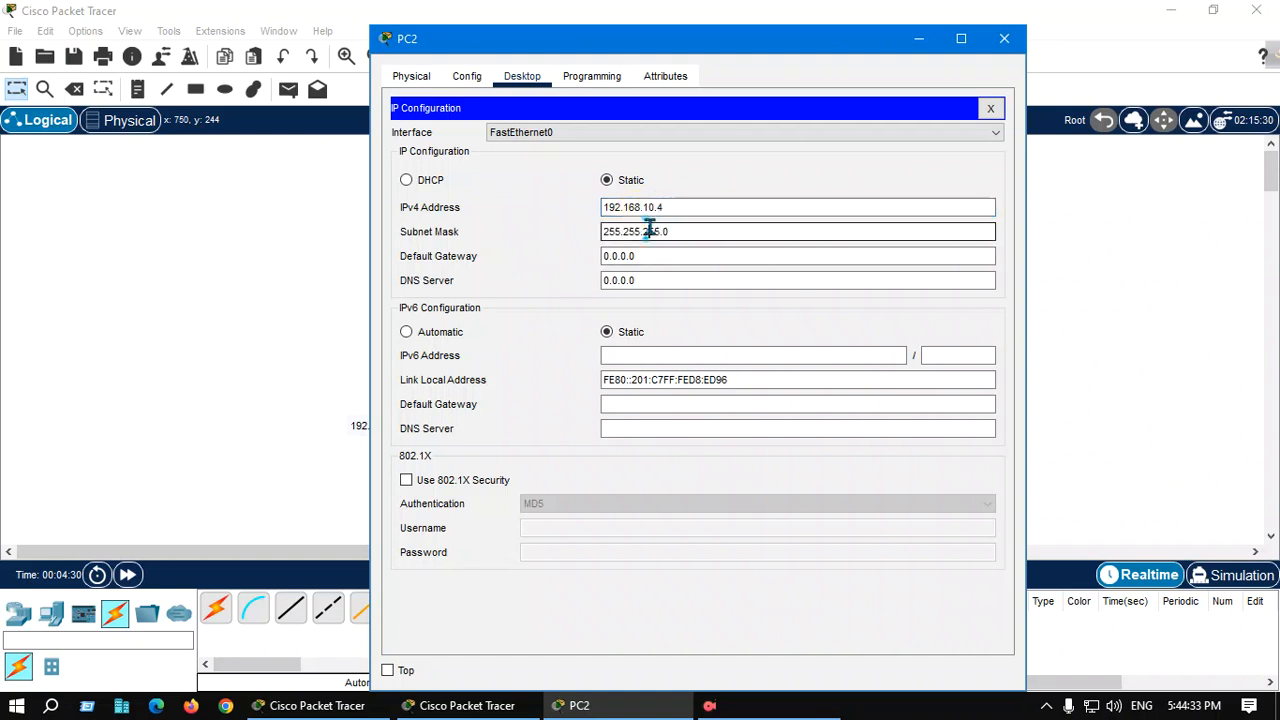
# Replace PC2's default gateway with 192.168.10.1 and close its window
pyautogui.click(657, 257)
pyautogui.moveTo(657, 257); pyautogui.dragTo(591, 252)
pyautogui.press('BackSpace')
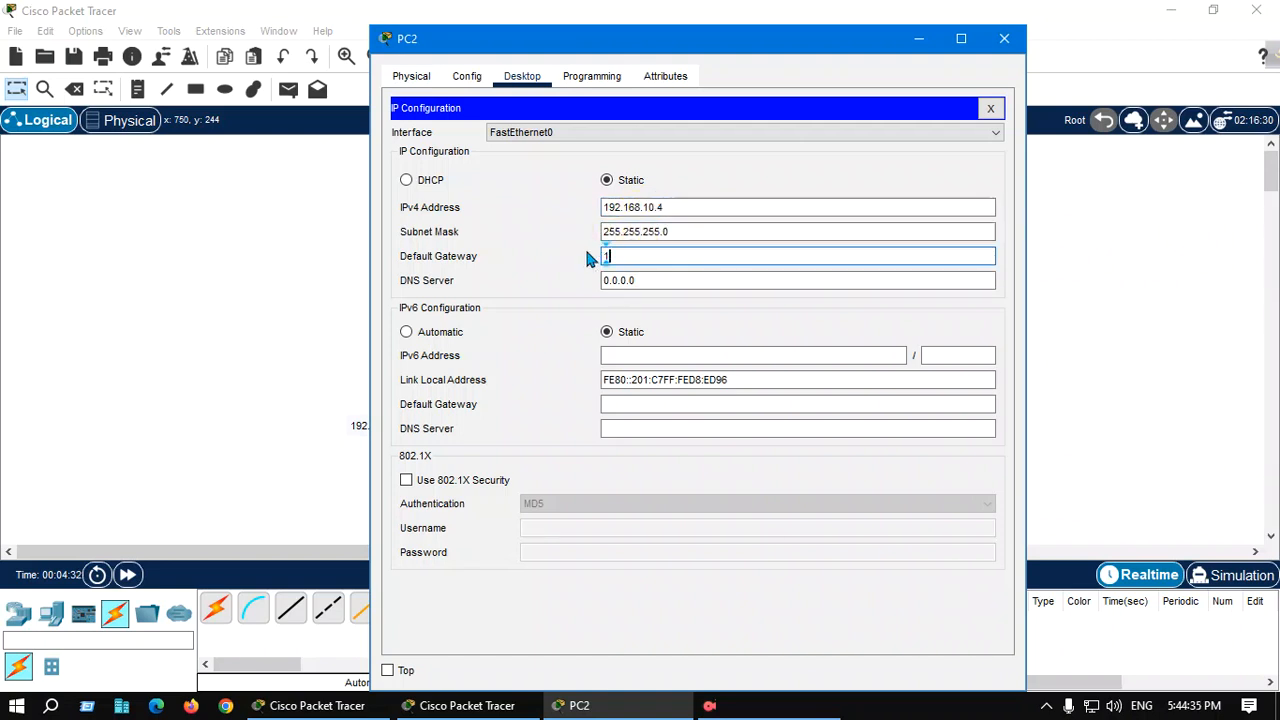
pyautogui.write('192.168.10.1')
pyautogui.click(980, 113)
pyautogui.click(1004, 38)
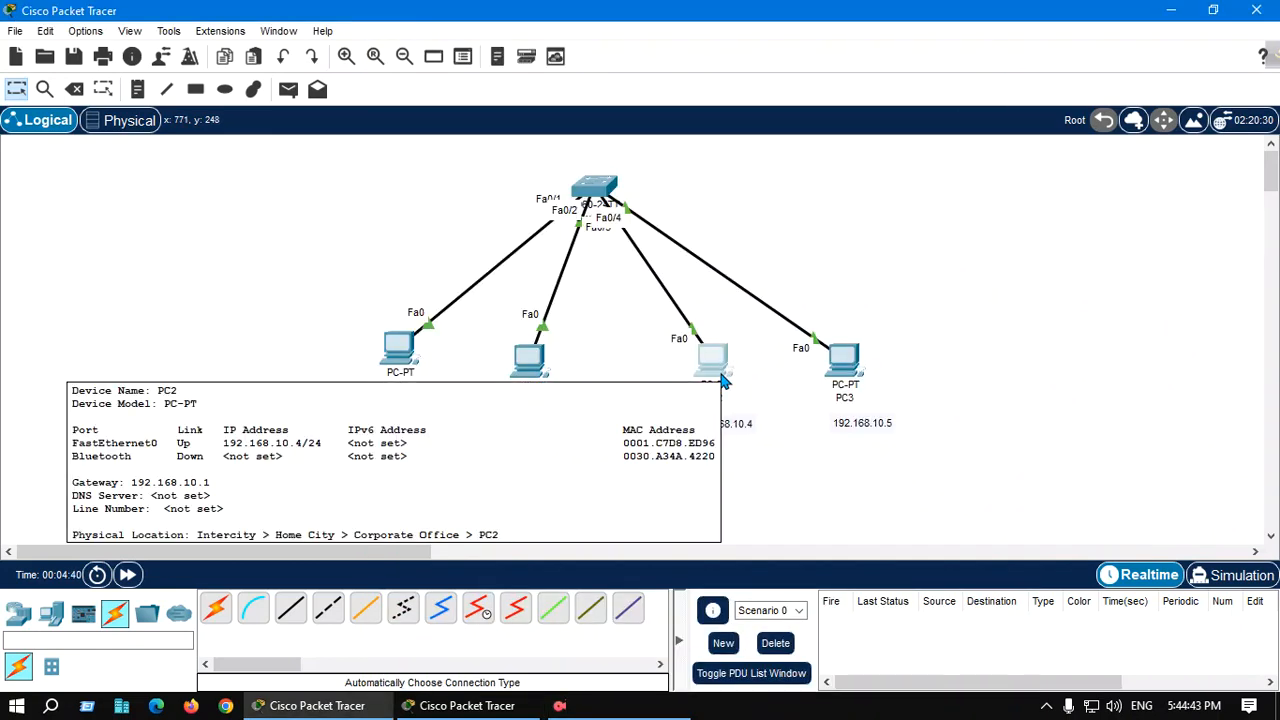
# Give PC3 a static IPv4 address of 192.168.10.5 with subnet mask 255.255.255.0
pyautogui.click(846, 358)
pyautogui.click(519, 88)
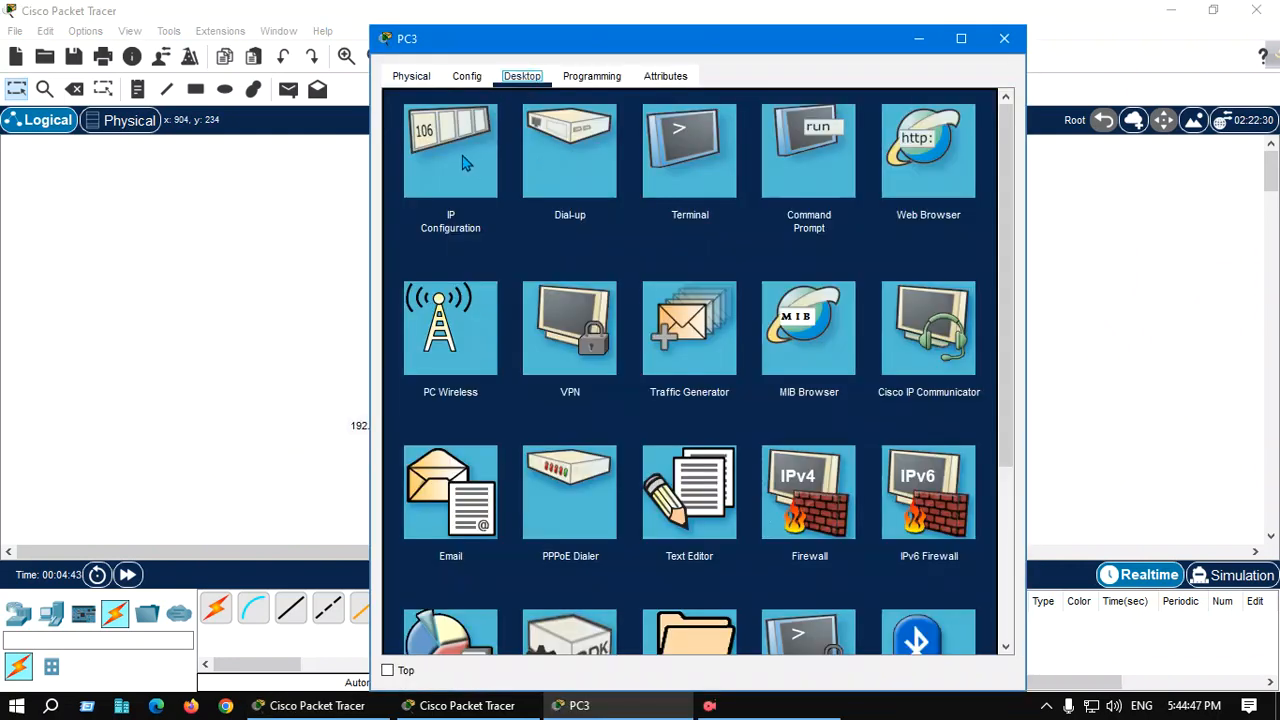
pyautogui.click(465, 160)
pyautogui.click(705, 206)
pyautogui.write('19')
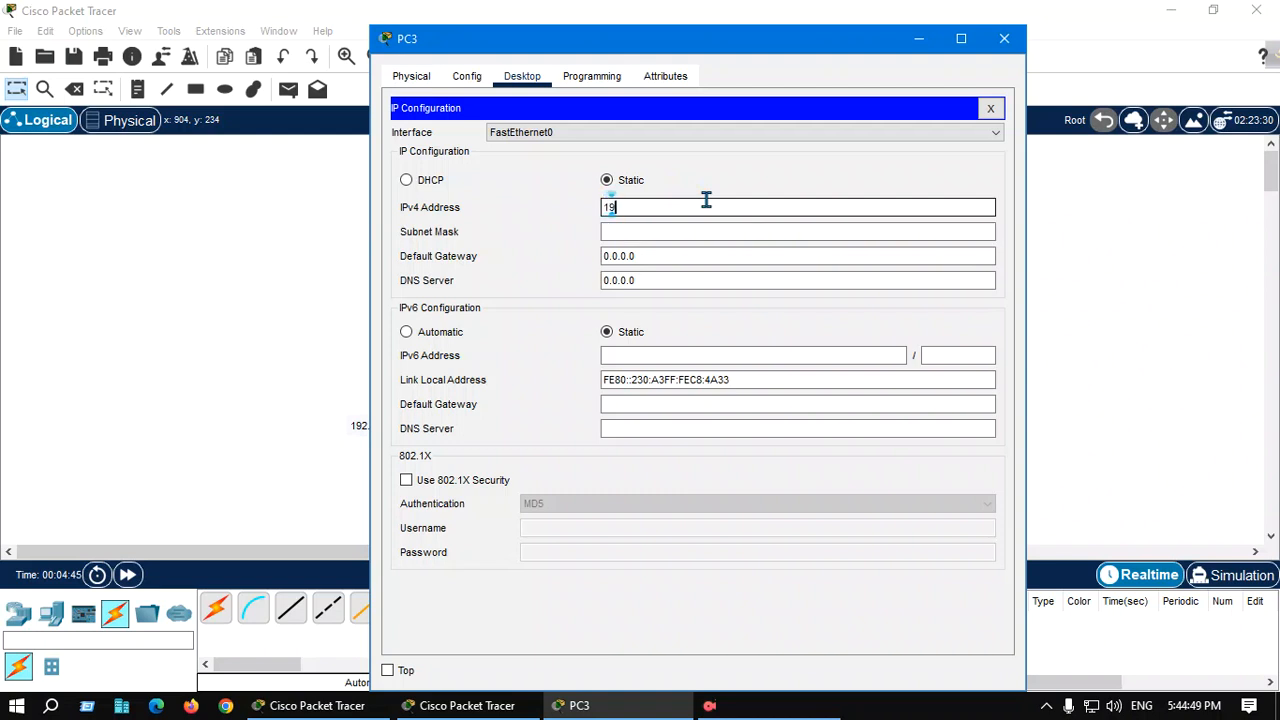
pyautogui.write('2.168.10.5')
pyautogui.click(652, 231)
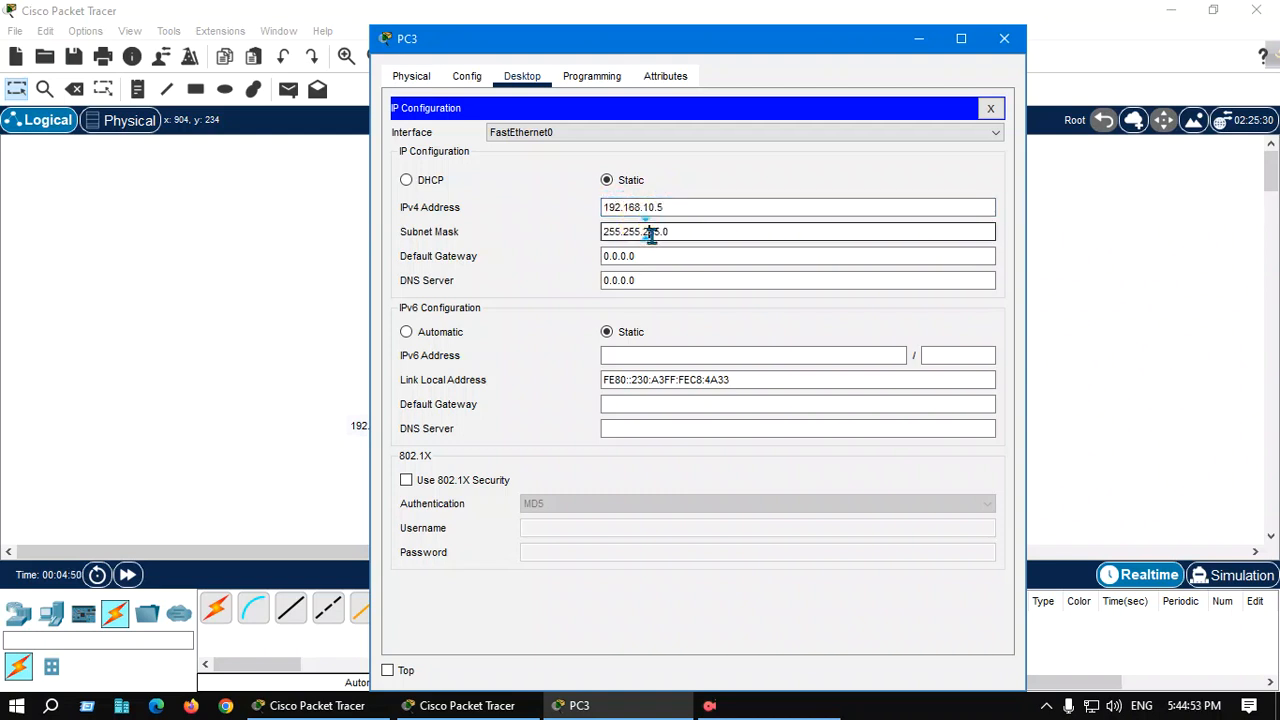
# Set PC3's default gateway to 192.168.10.1 and close its window
pyautogui.press('Tab')
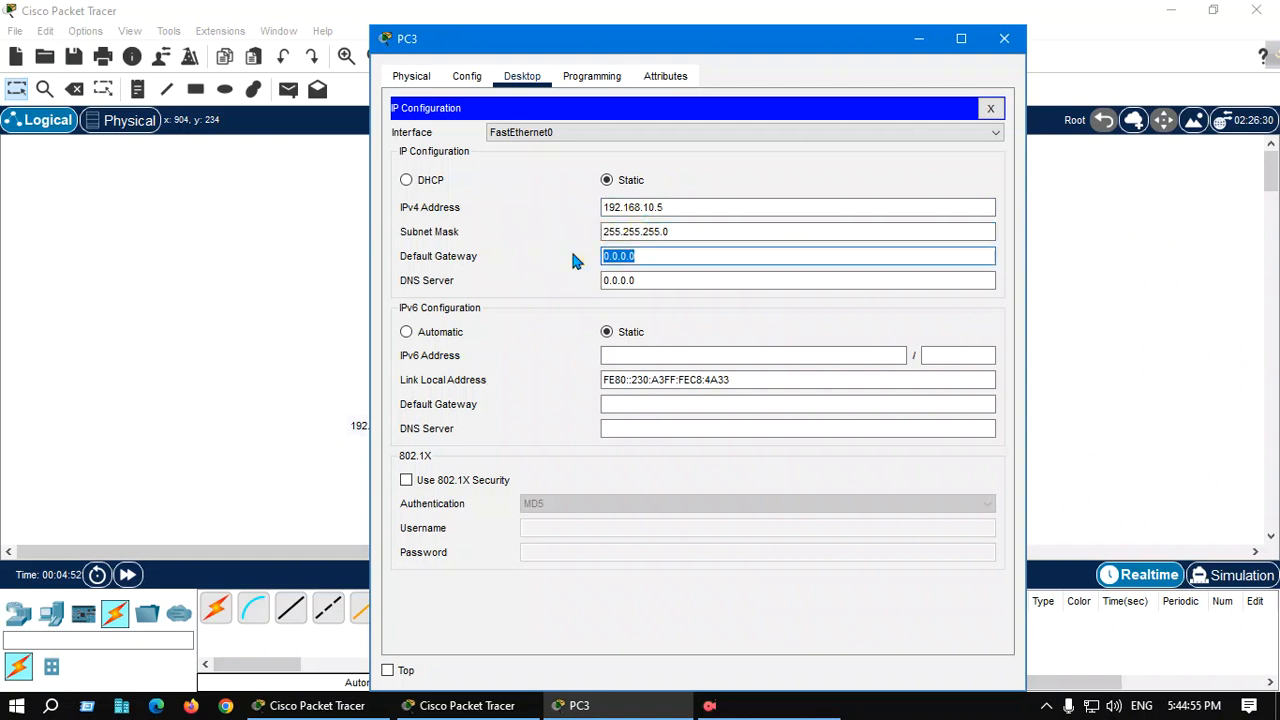
pyautogui.write('192.168.10.1')
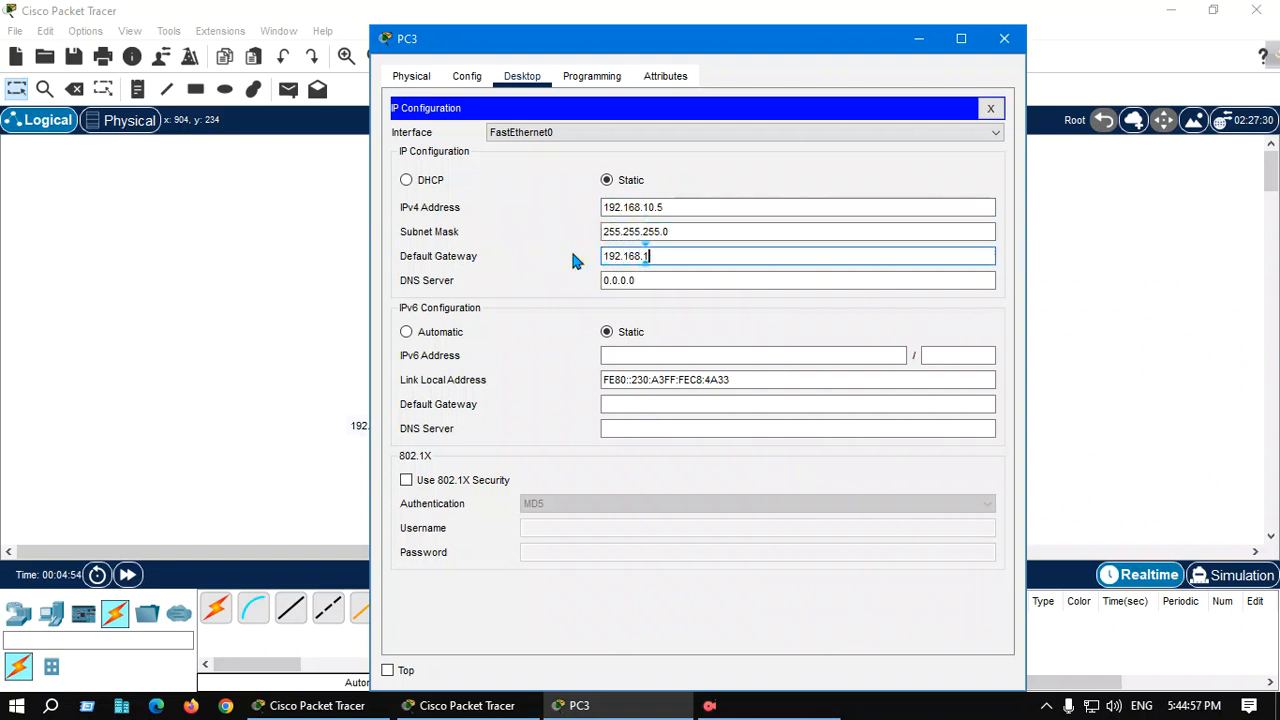
pyautogui.click(990, 108)
pyautogui.click(1004, 38)
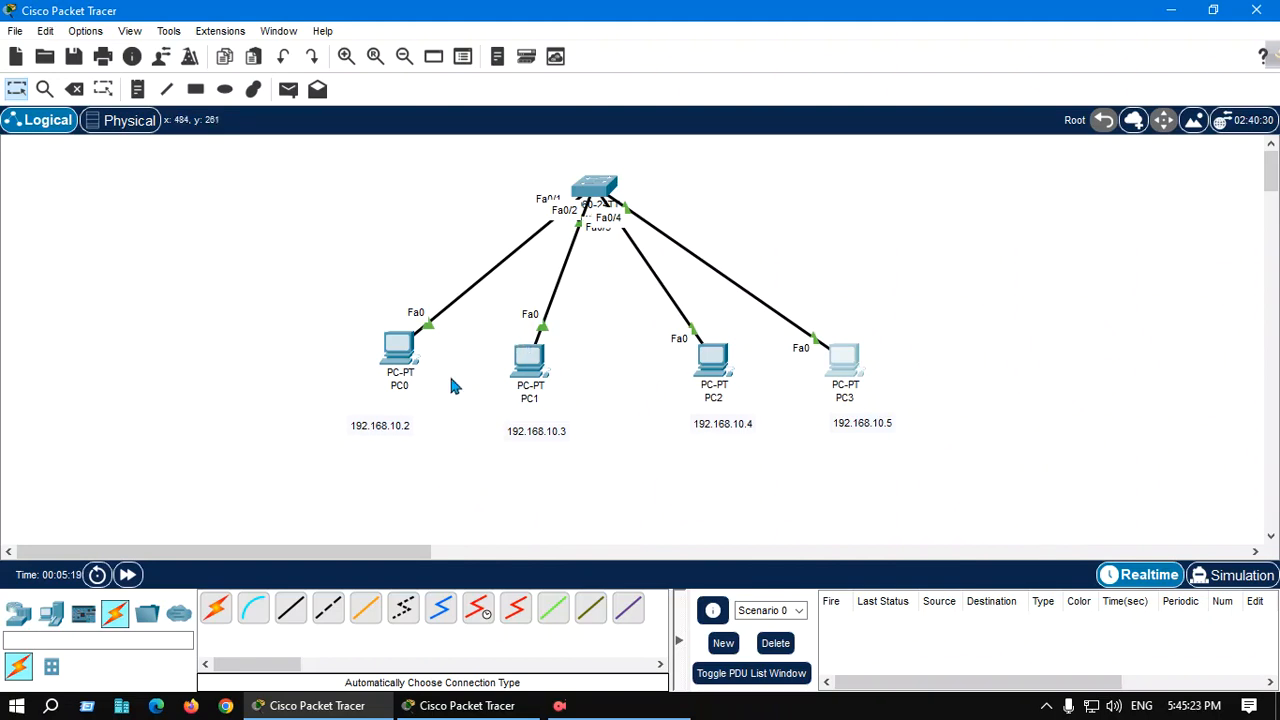
# Open PC0's Command Prompt and ping 192.168.10.3
pyautogui.click(405, 352)
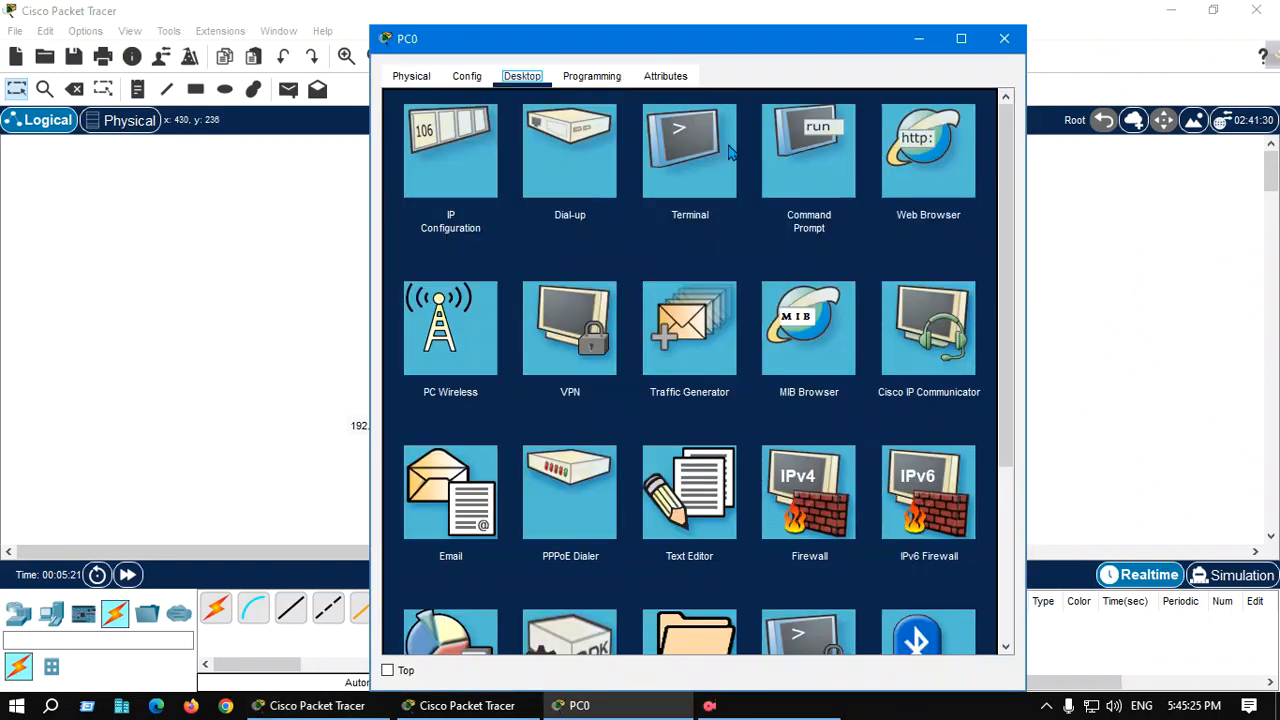
pyautogui.click(819, 168)
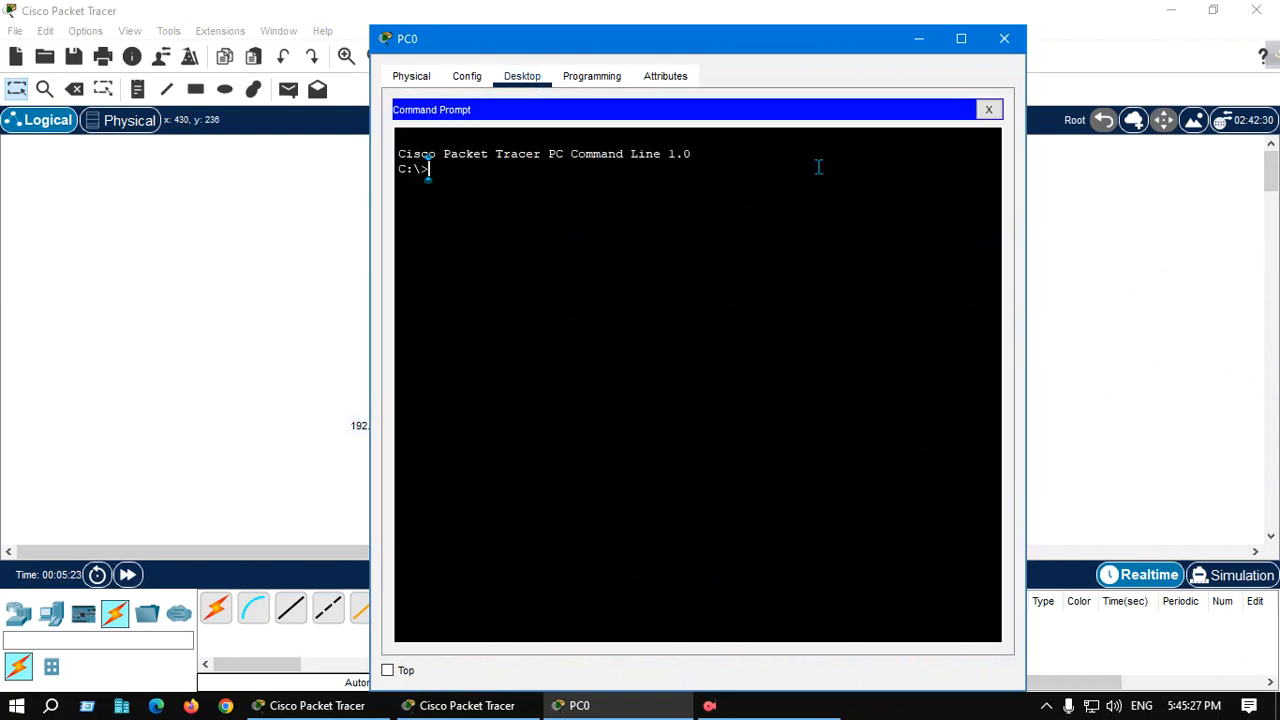
pyautogui.write('ping 192.168.')
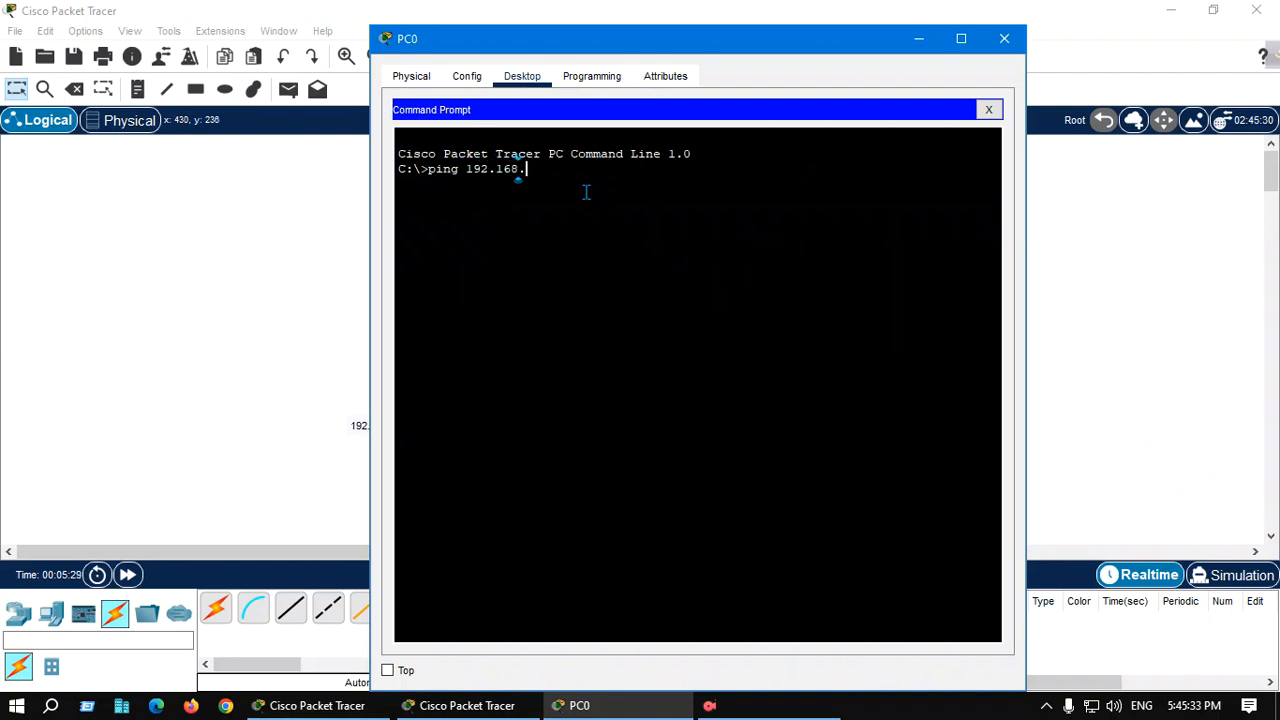
pyautogui.write('10.3.3')
pyautogui.press('Return')
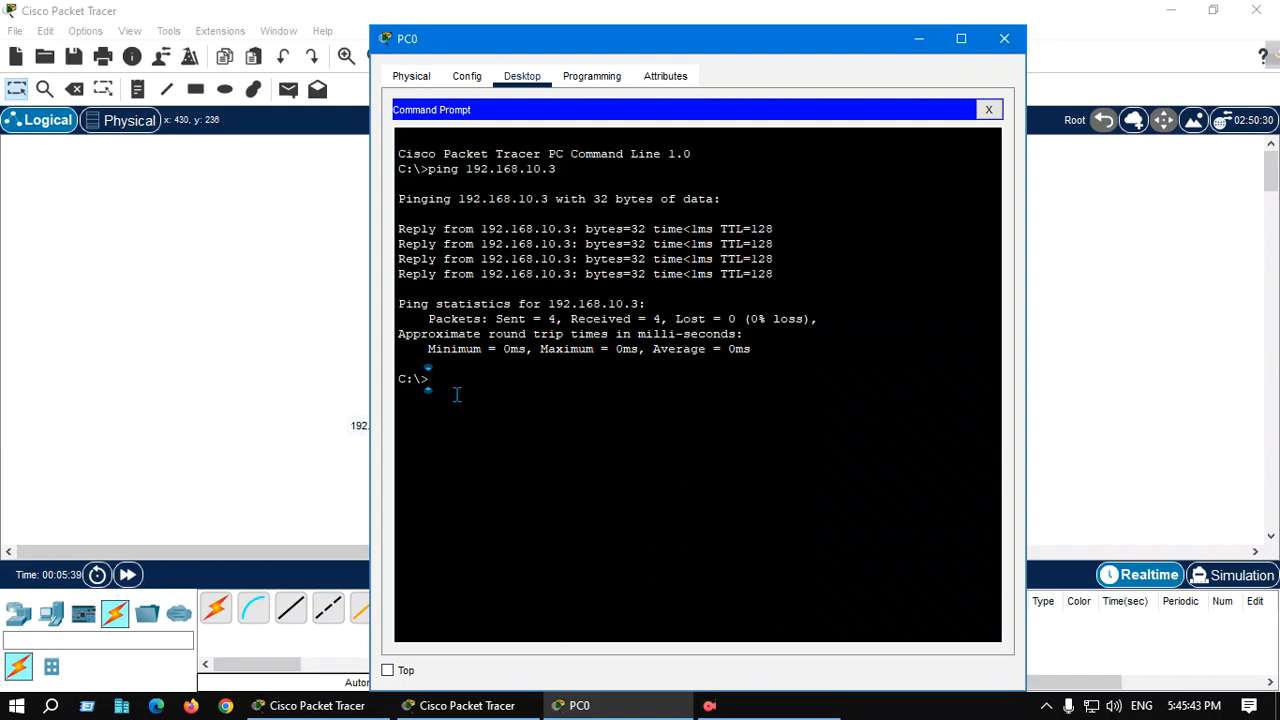
# Ping 192.168.10.4 and then 192.168.10.2 from PC0's command prompt
pyautogui.press('Up')
pyautogui.write('4')
pyautogui.press('Return')
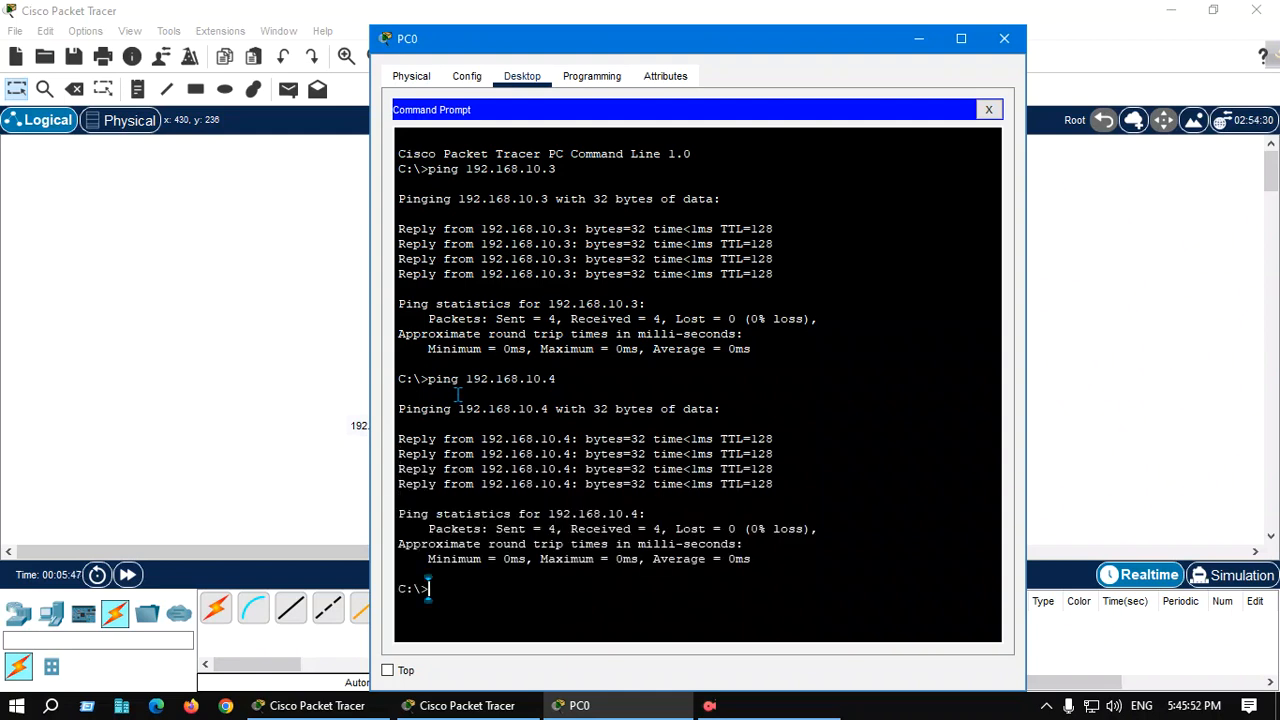
pyautogui.press('Up')
pyautogui.press('BackSpace')
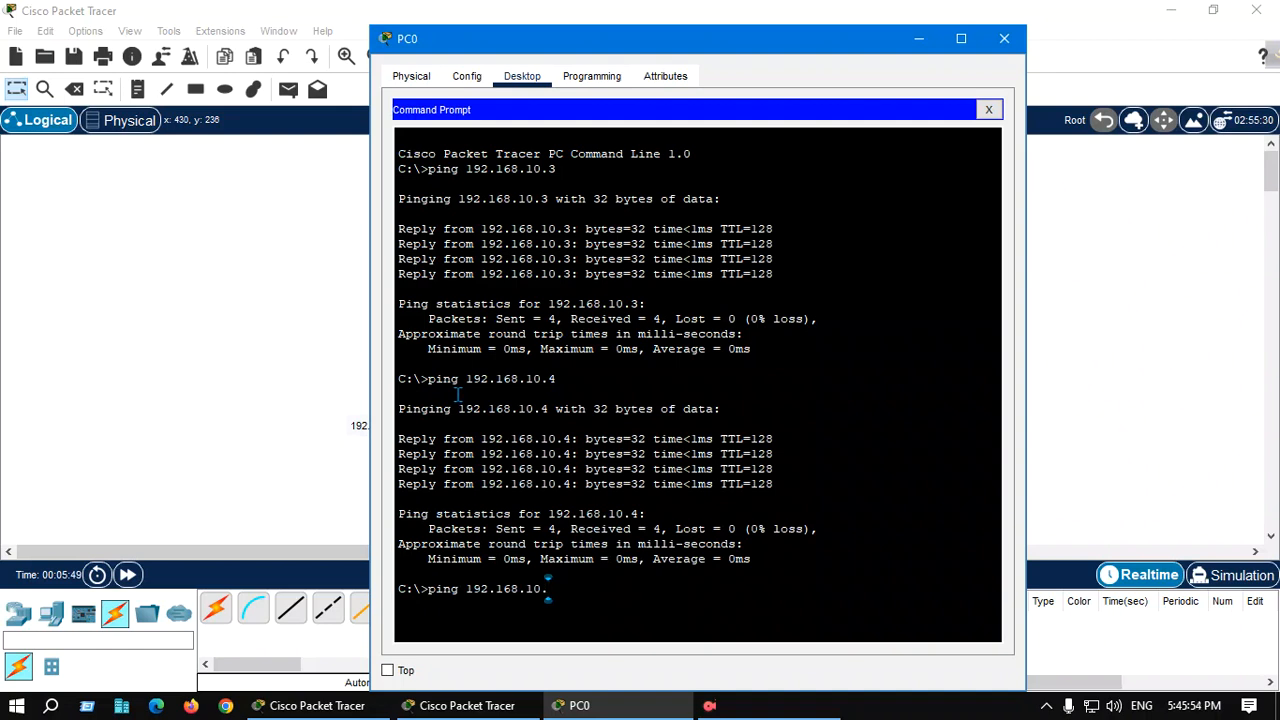
pyautogui.write('2')
pyautogui.press('Return')
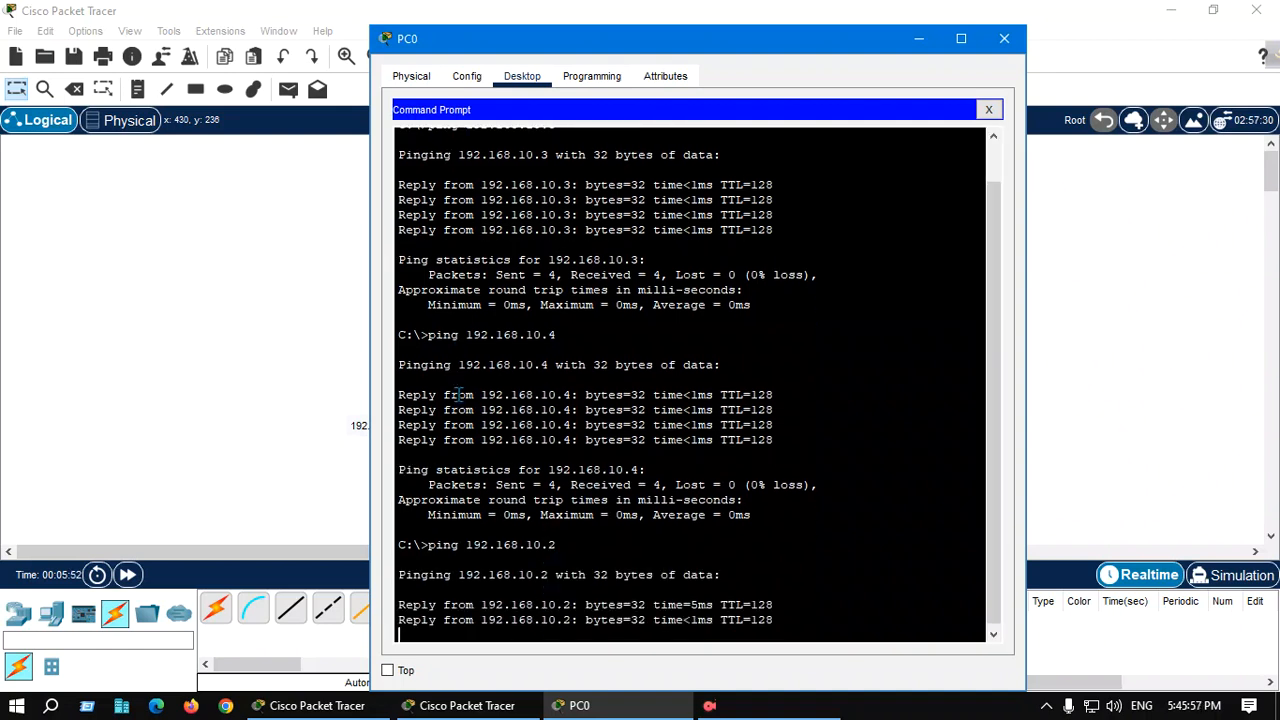
# Open PC2's Command Prompt and ping 192.168.10.2
pyautogui.click(1004, 38)
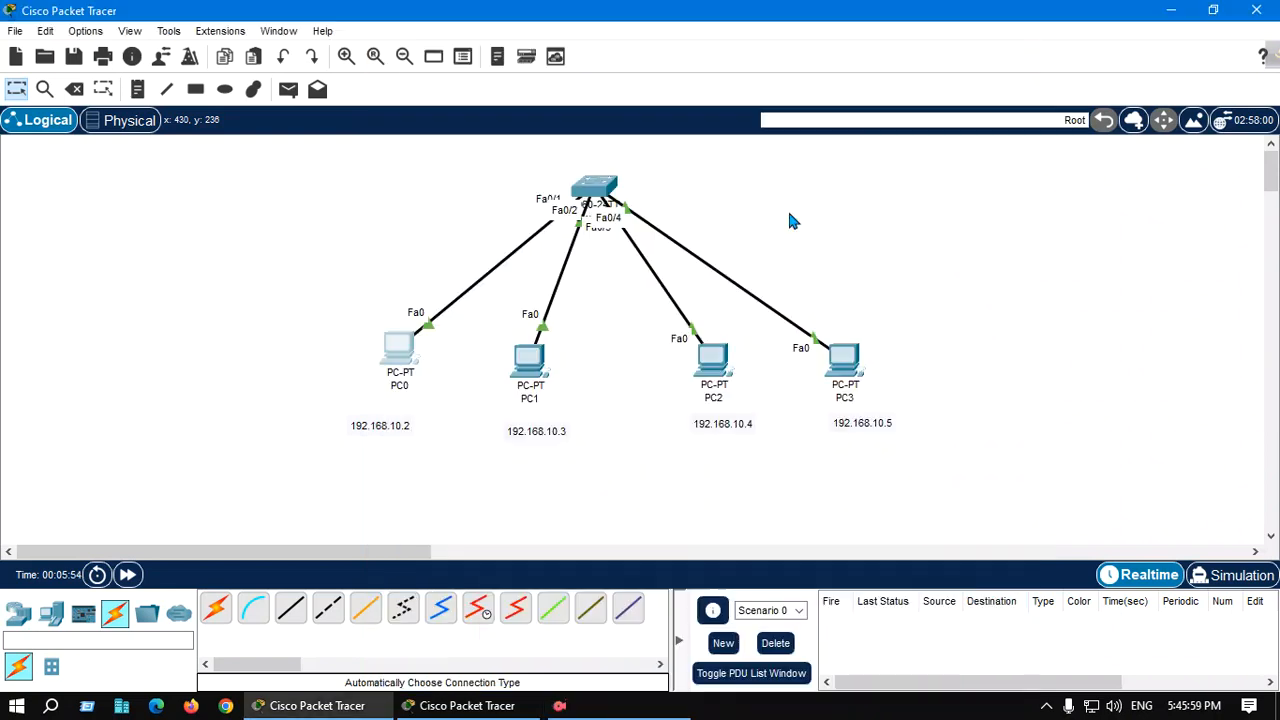
pyautogui.click(722, 366)
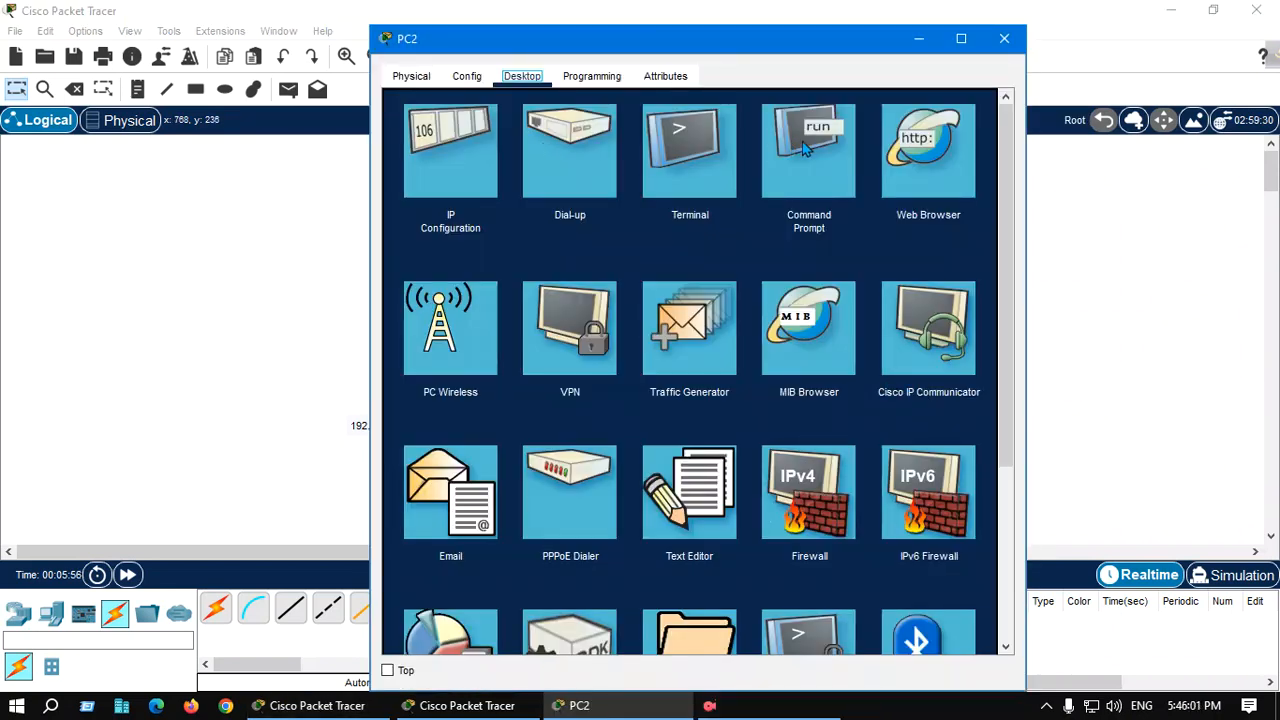
pyautogui.click(806, 146)
pyautogui.write('pi')
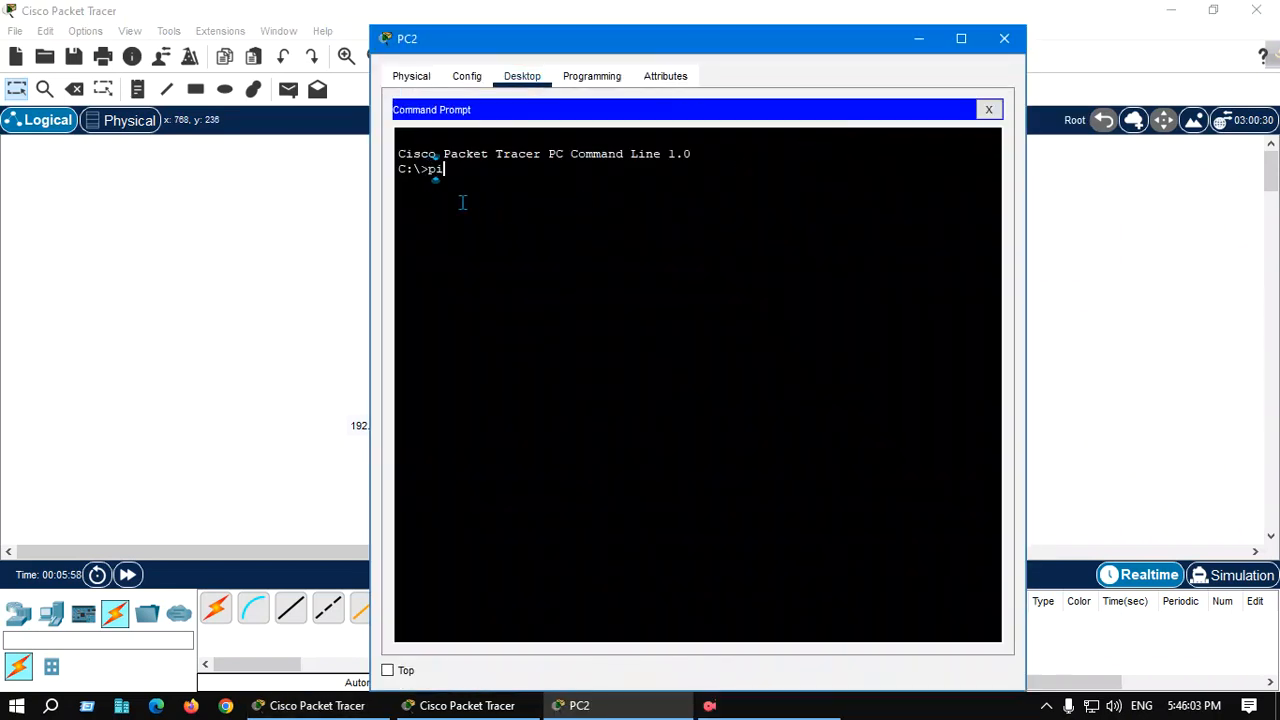
pyautogui.write('ng 192.168.10.')
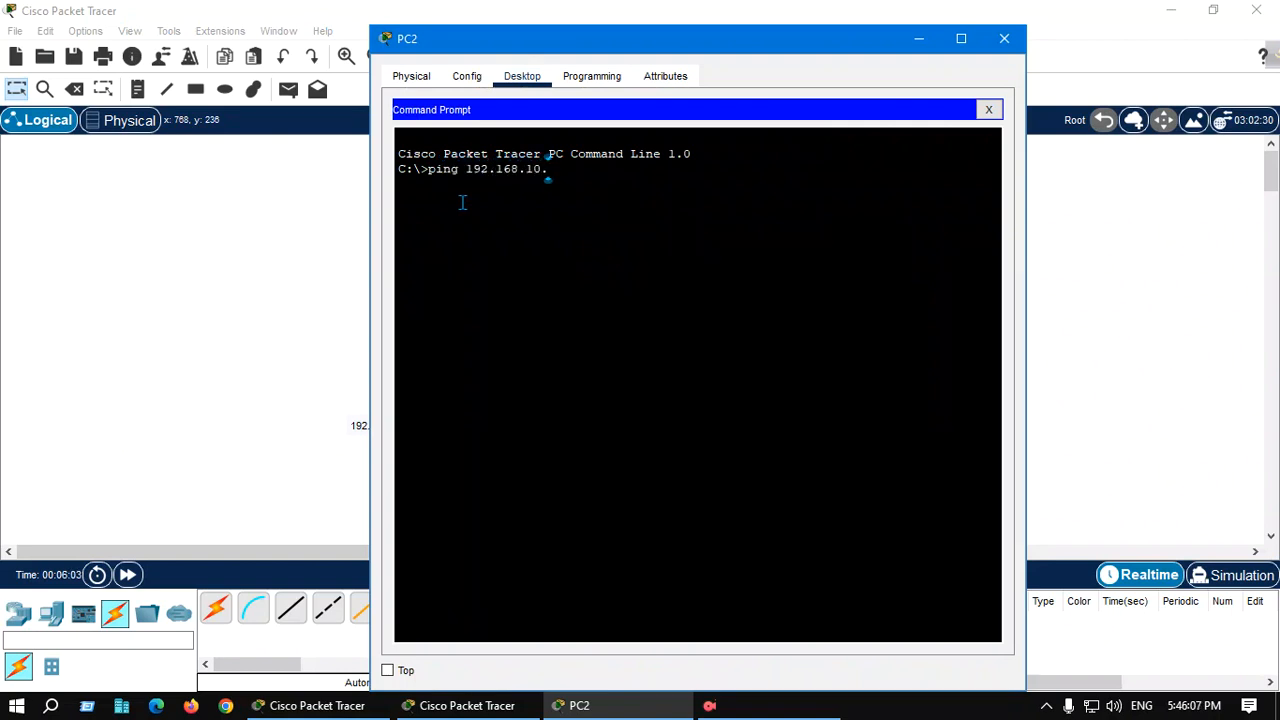
pyautogui.write('2')
pyautogui.press('Return')
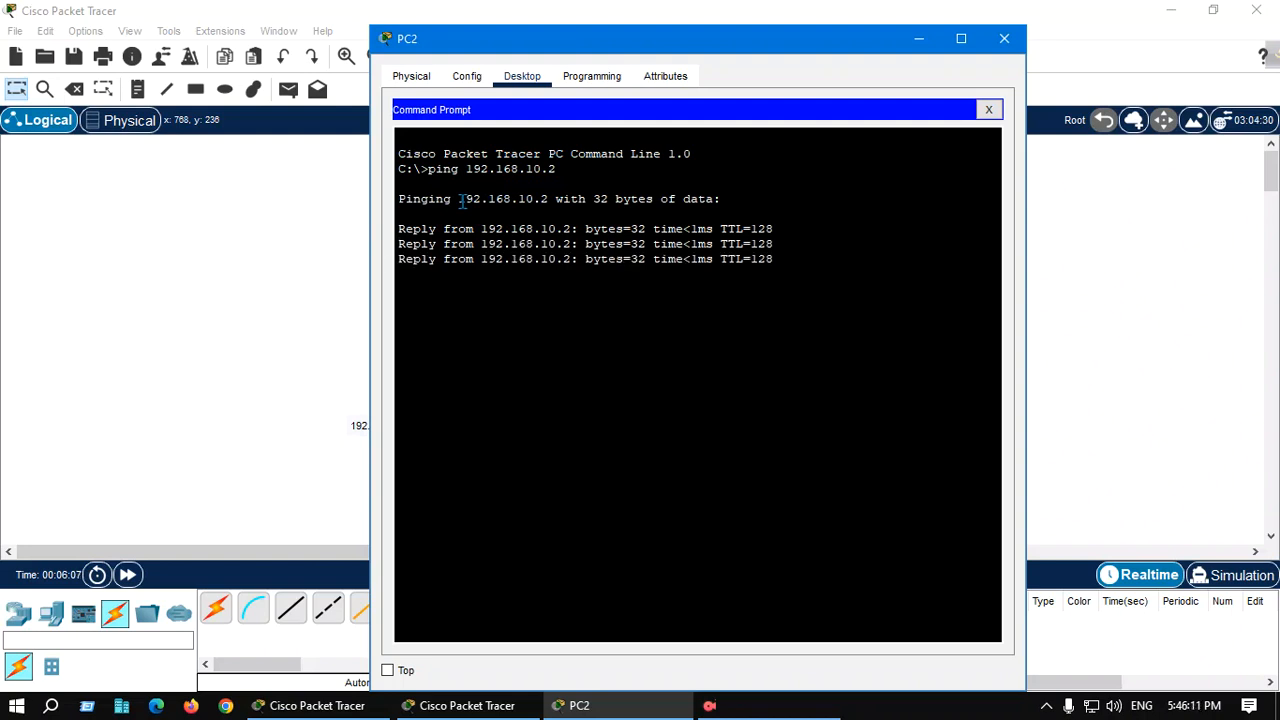
# Ping 192.168.10.3 from PC2's command prompt and close its window
pyautogui.press('Up')
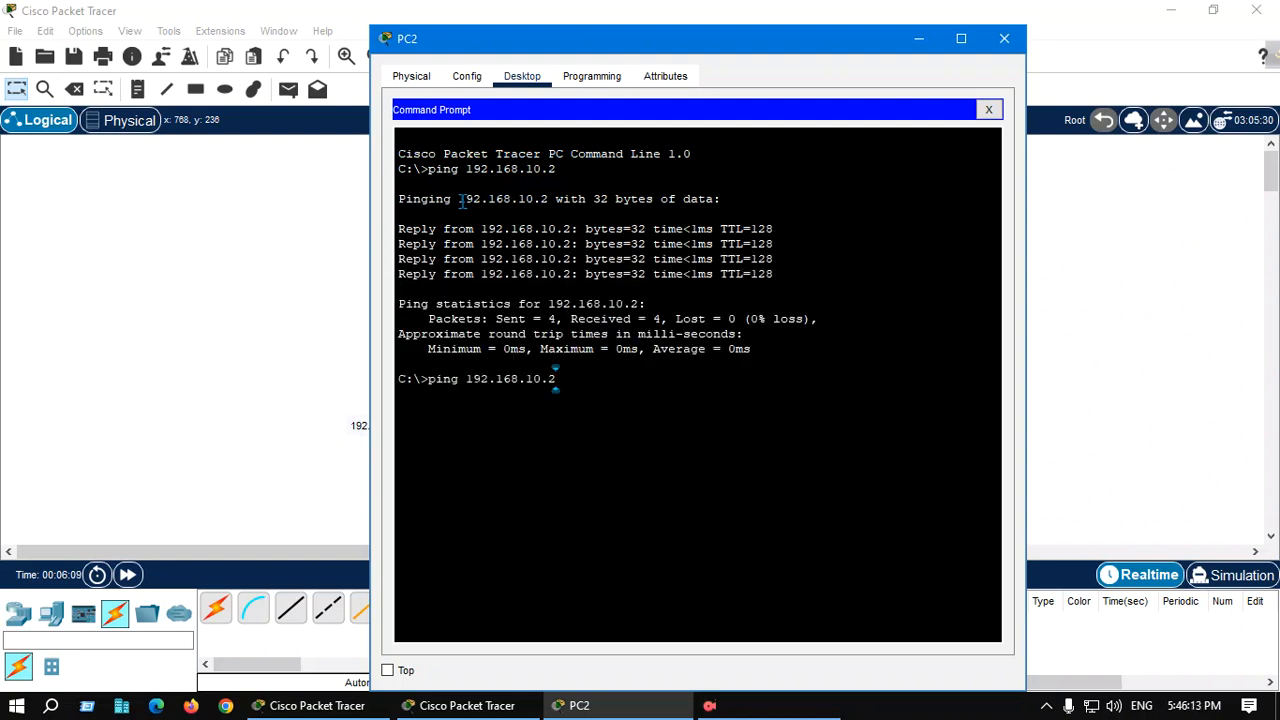
pyautogui.press('BackSpace')
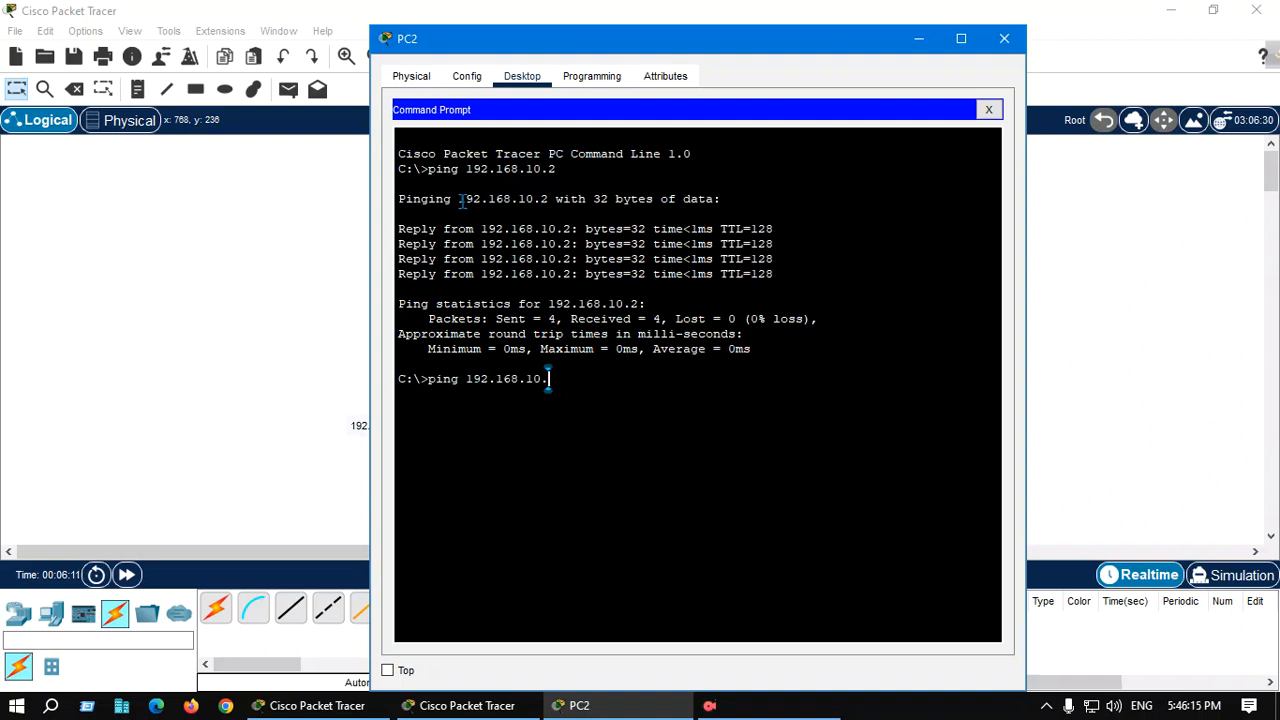
pyautogui.write('3')
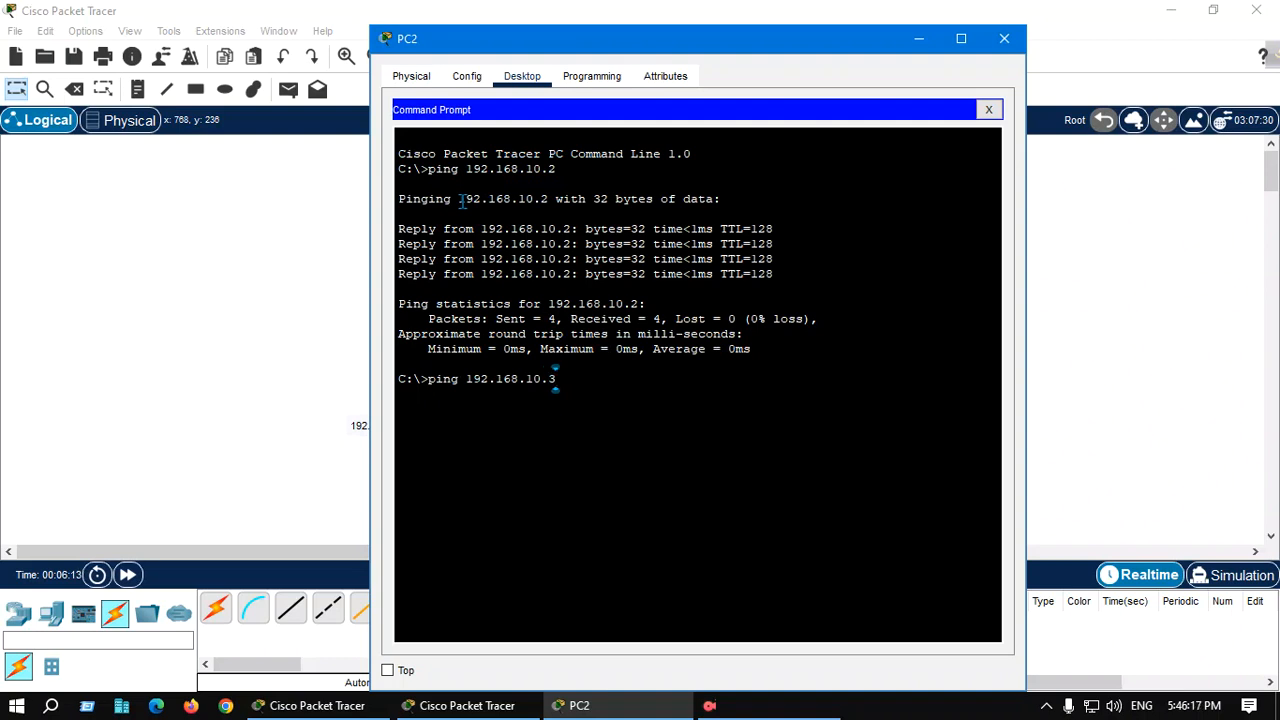
pyautogui.press('Return')
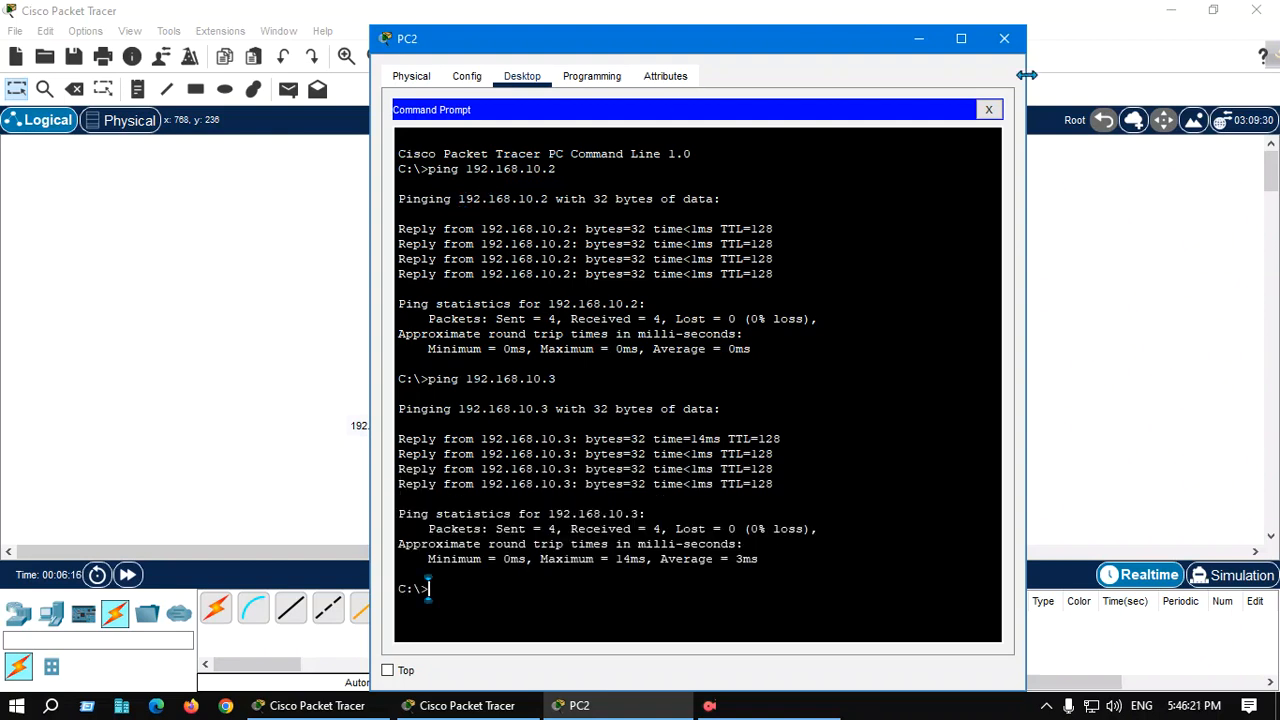
pyautogui.click(1005, 40)
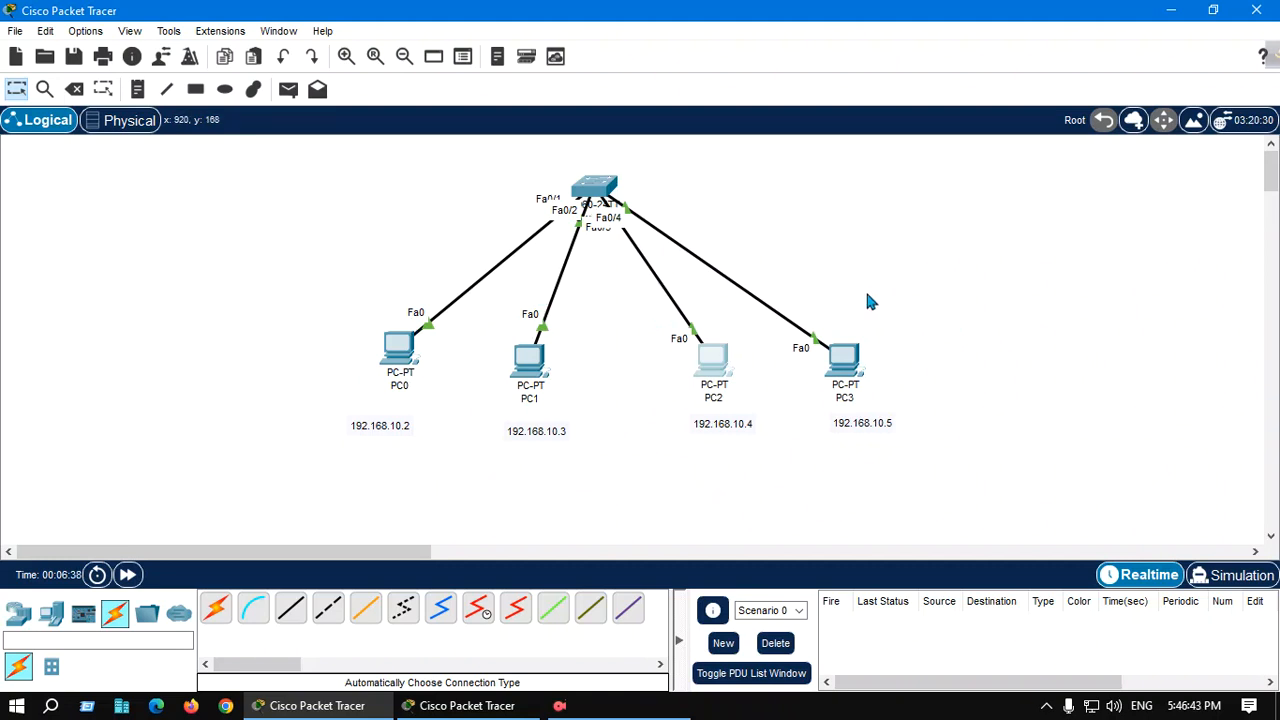
# Draw a rectangle filled with purple #55007f around PC0 and PC1
pyautogui.click(196, 90)
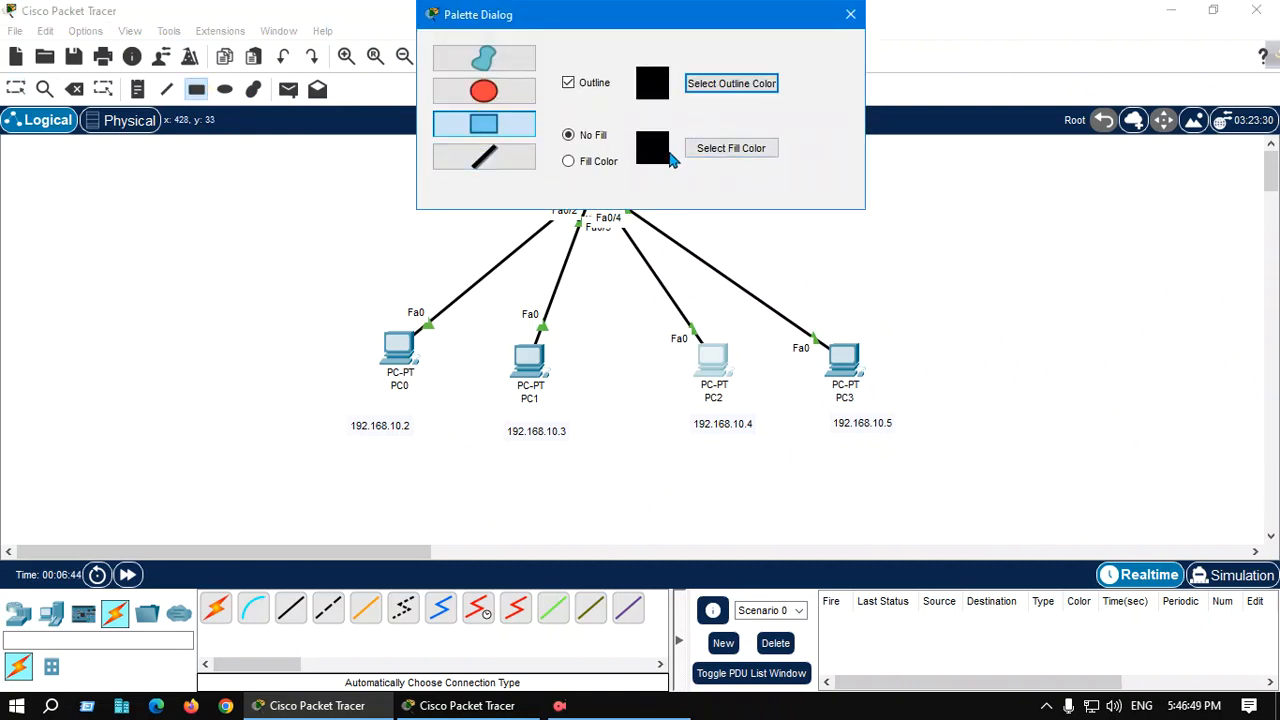
pyautogui.click(584, 160)
pyautogui.click(733, 151)
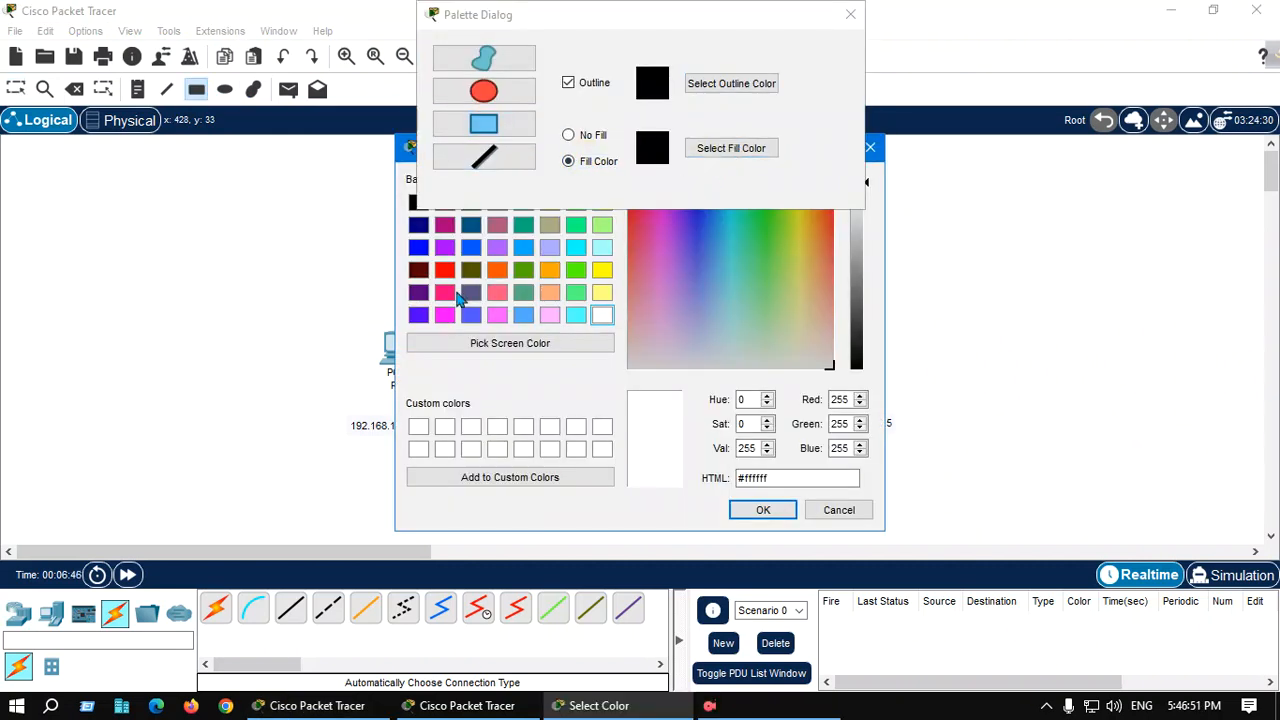
pyautogui.click(418, 292)
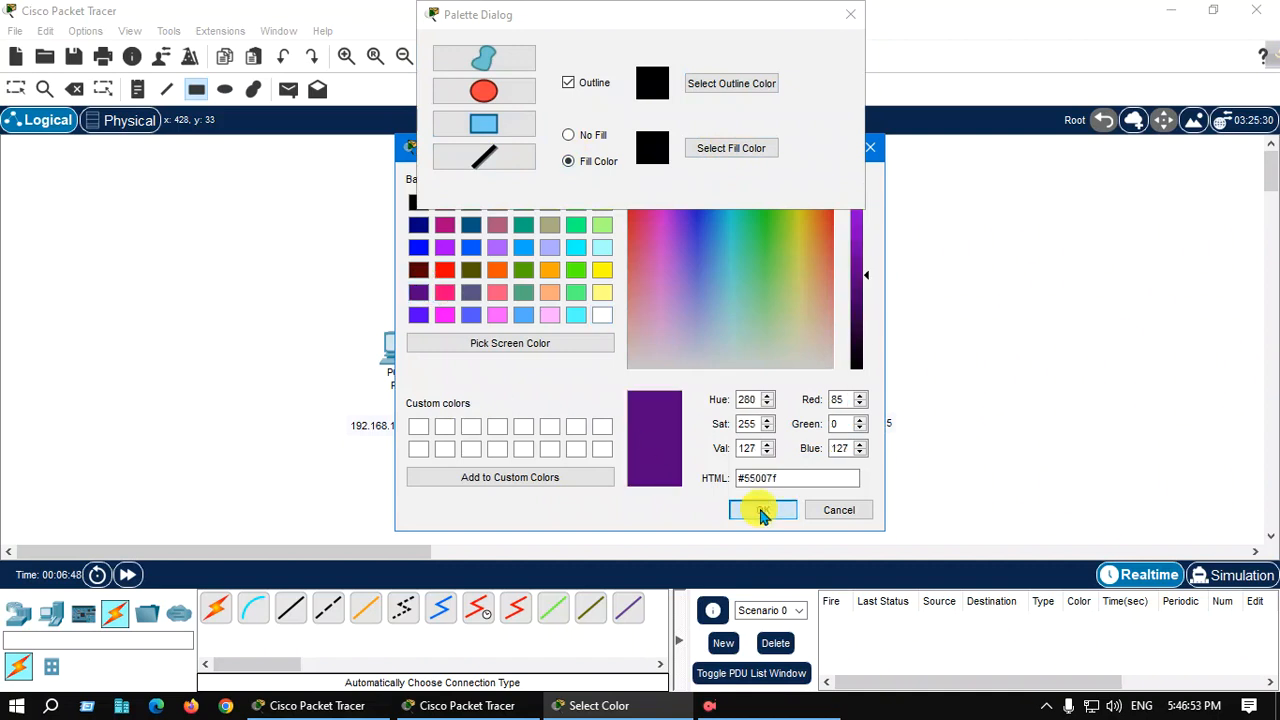
pyautogui.click(759, 510)
pyautogui.moveTo(312, 283); pyautogui.dragTo(606, 471)
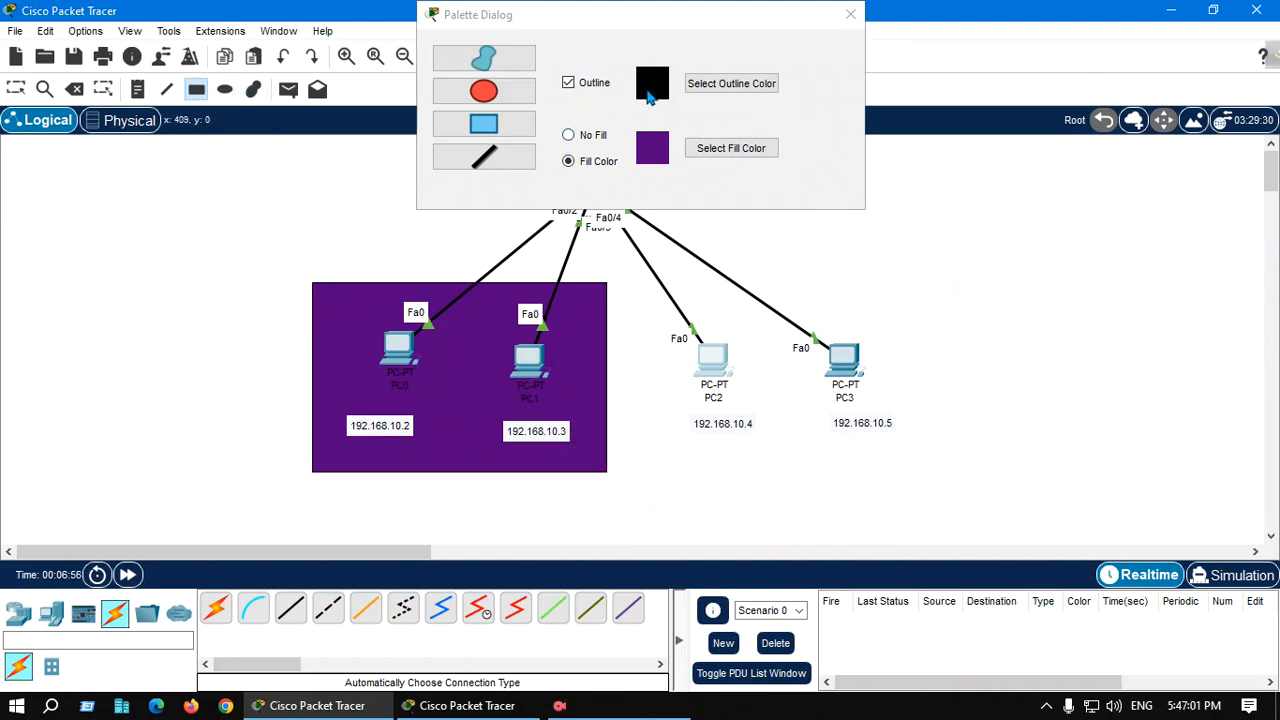
# Draw a rectangle filled with pink #ff55ff around PC2 and PC3 and close the palette
pyautogui.click(748, 155)
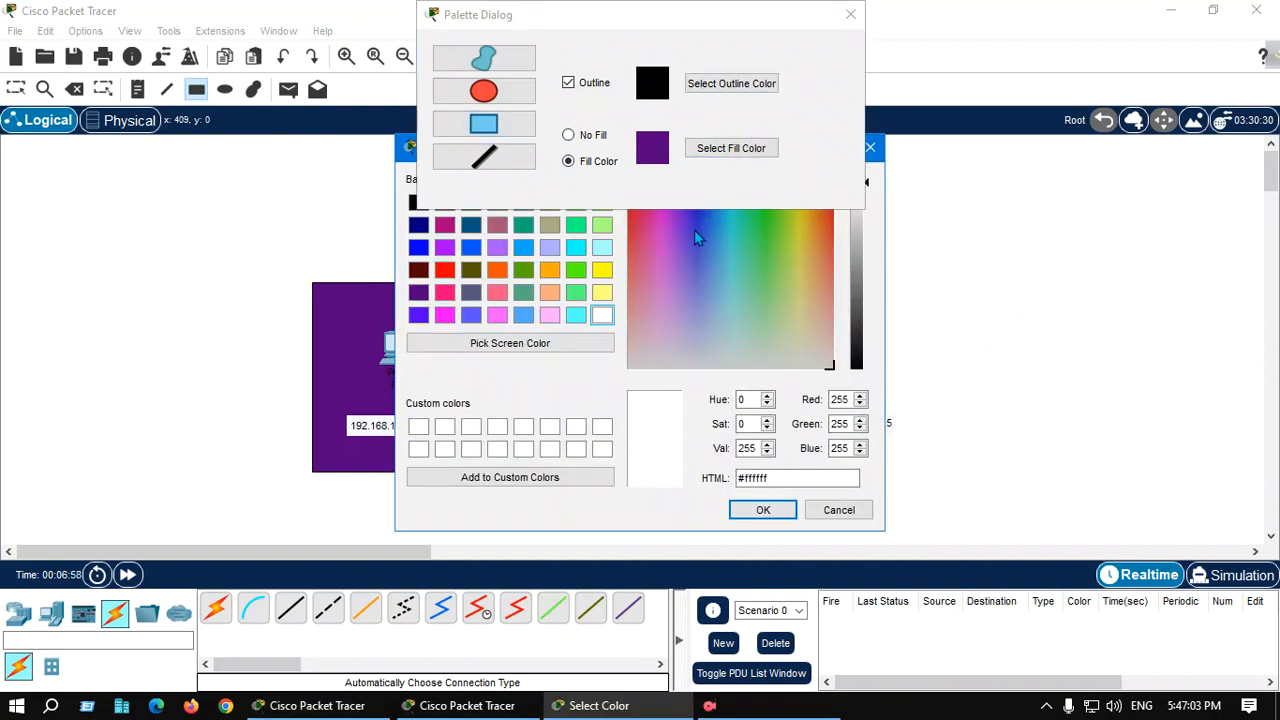
pyautogui.click(499, 316)
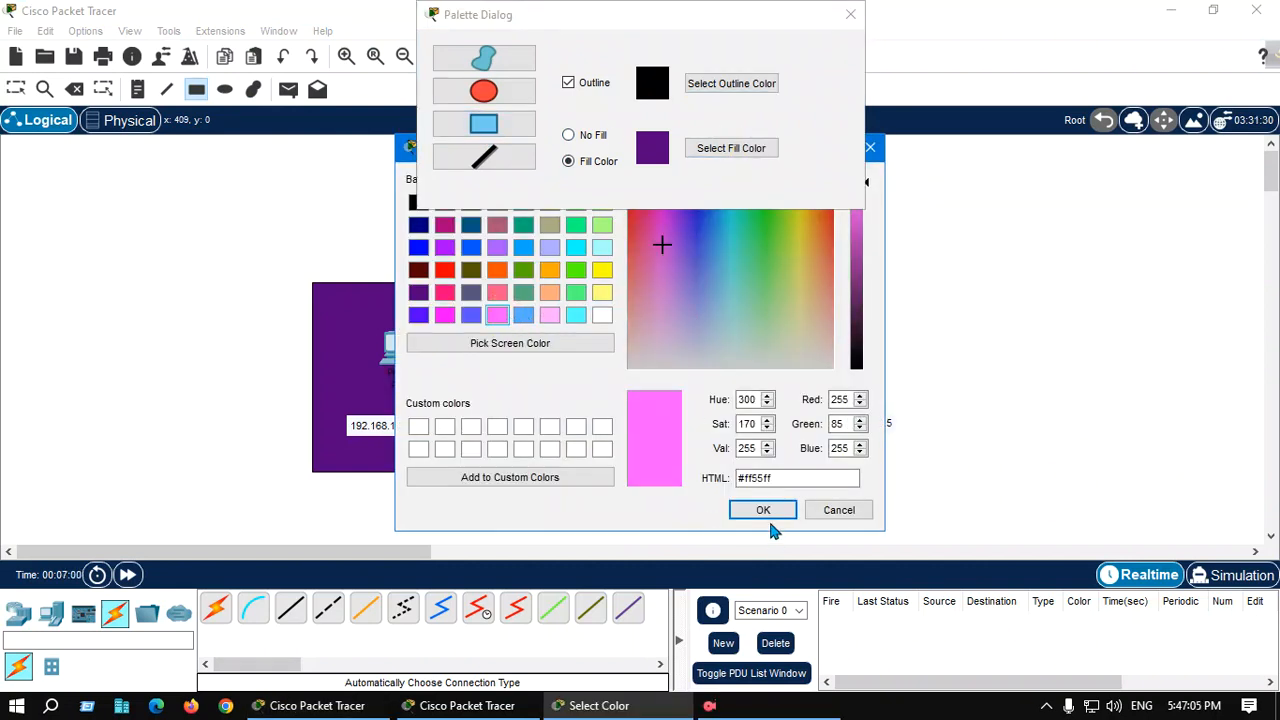
pyautogui.click(760, 509)
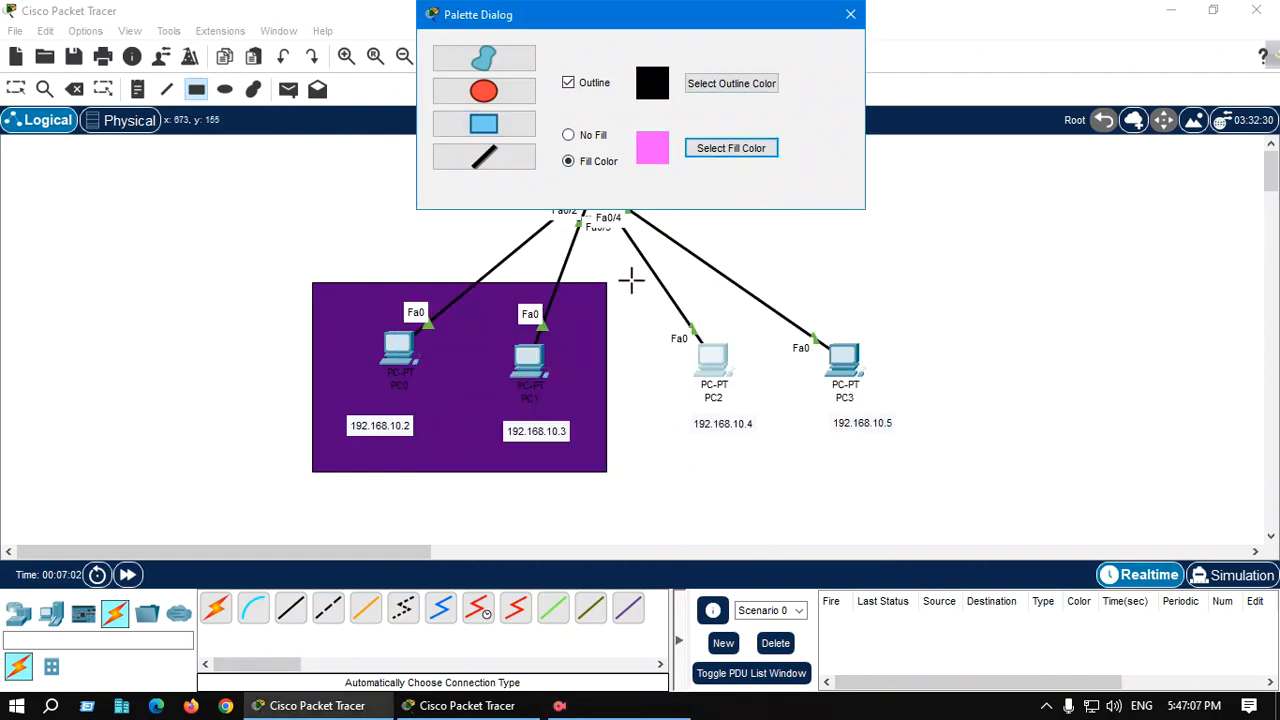
pyautogui.moveTo(631, 282)
pyautogui.mouseDown()
pyautogui.moveTo(757, 298)
pyautogui.moveTo(880, 340)
pyautogui.moveTo(929, 473)
pyautogui.mouseUp()
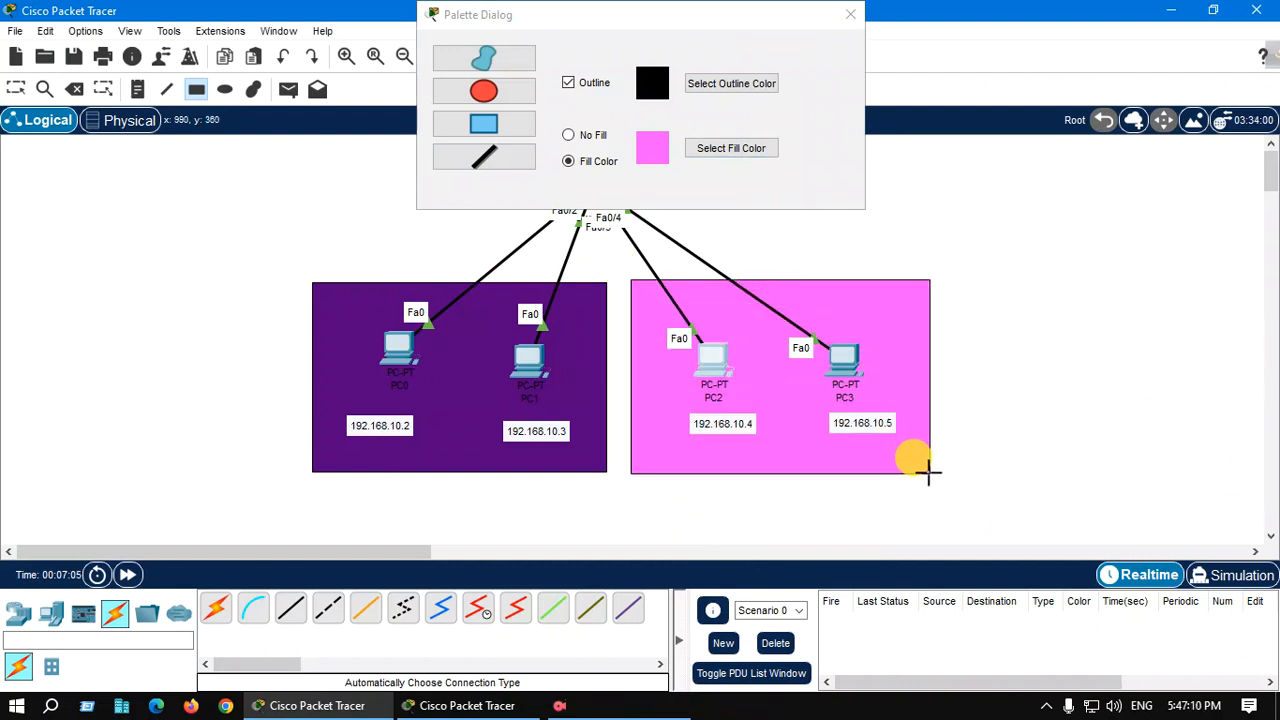
pyautogui.click(850, 14)
# Add a note reading VLAN 2 office inside the purple area
pyautogui.click(15, 89)
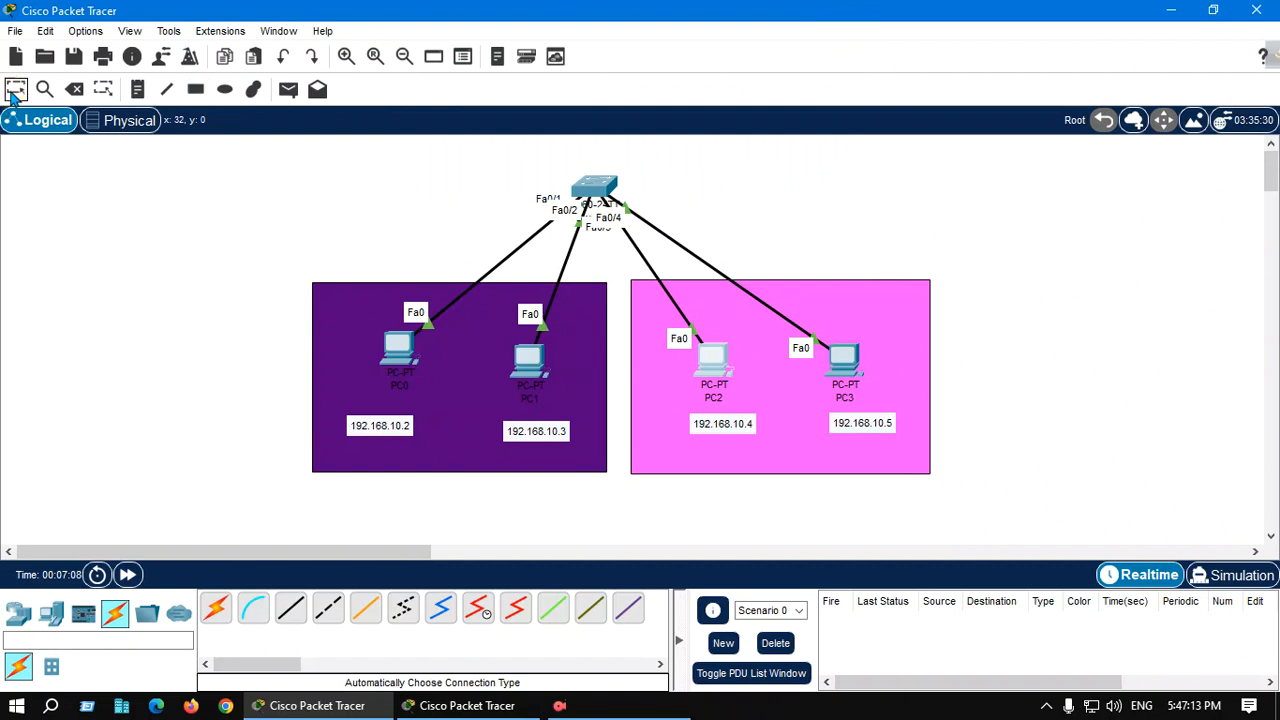
pyautogui.click(347, 316)
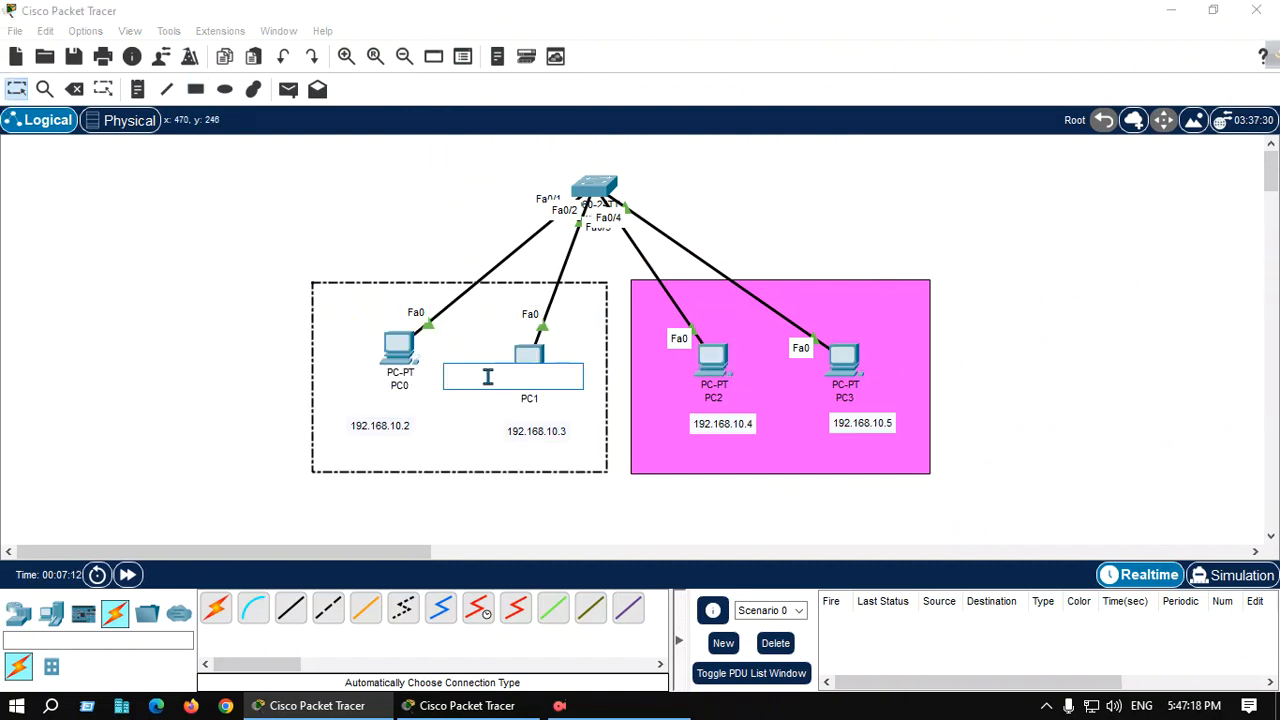
pyautogui.write('VLAN')
pyautogui.write('office')
# Add a note reading VLAN 3 Home inside the pink area
pyautogui.click(818, 302)
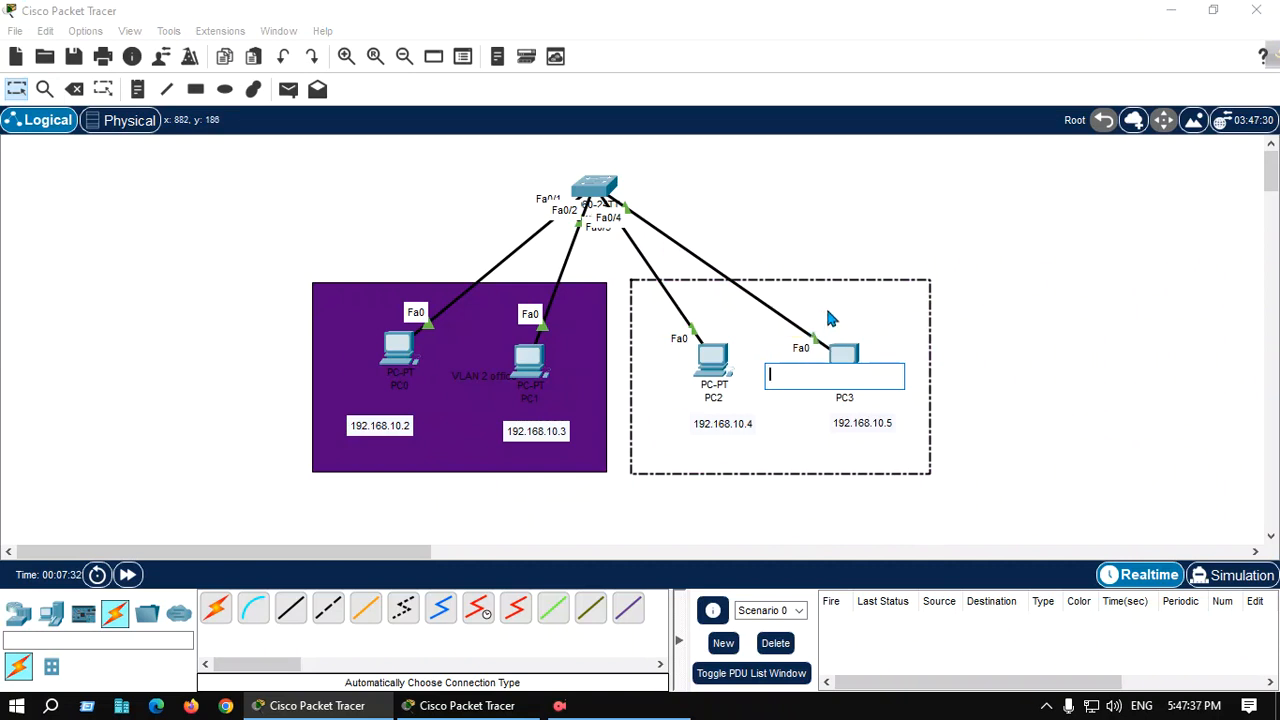
pyautogui.write('VLAN 3 Home')
pyautogui.click(781, 427)
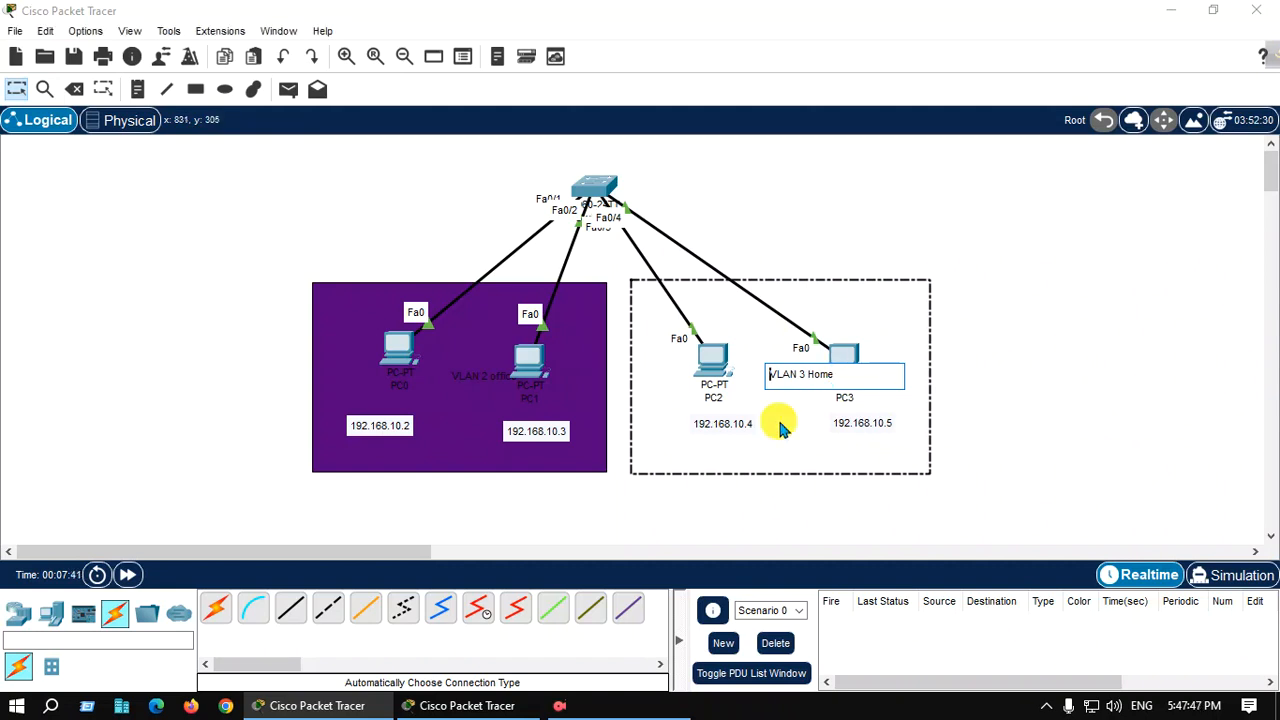
pyautogui.click(1000, 384)
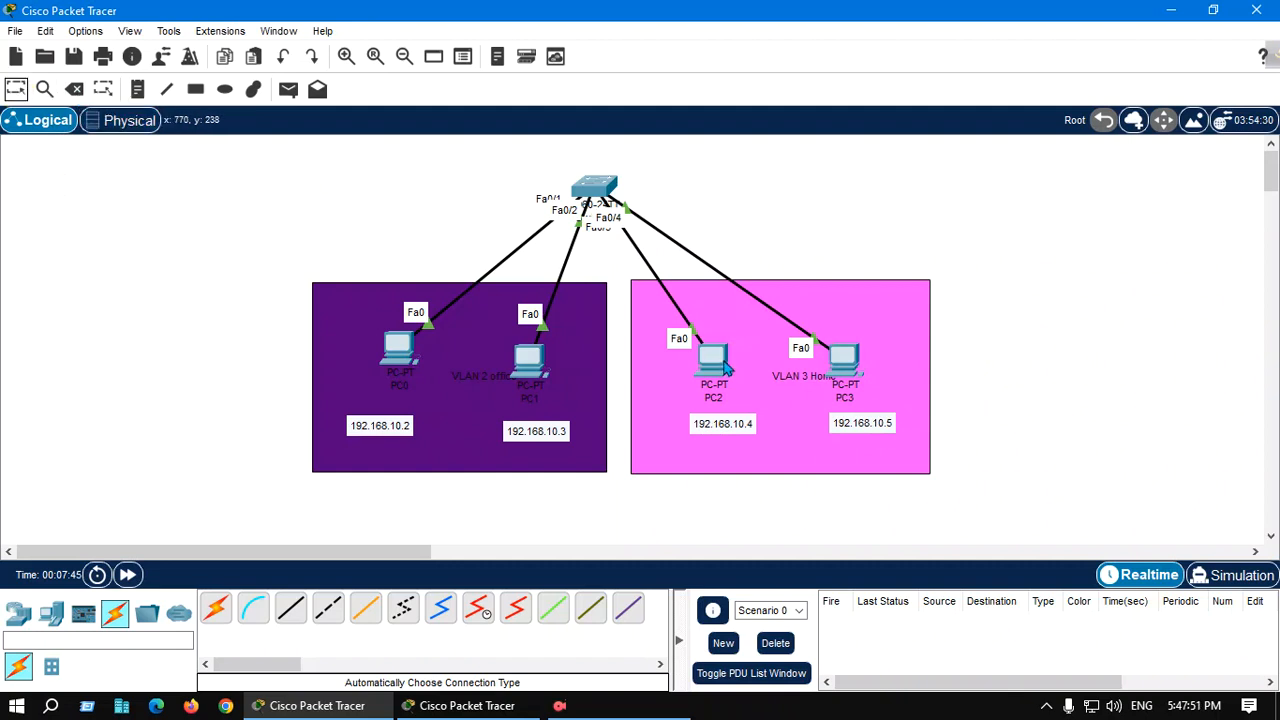
pyautogui.moveTo(484, 371); pyautogui.dragTo(358, 300)
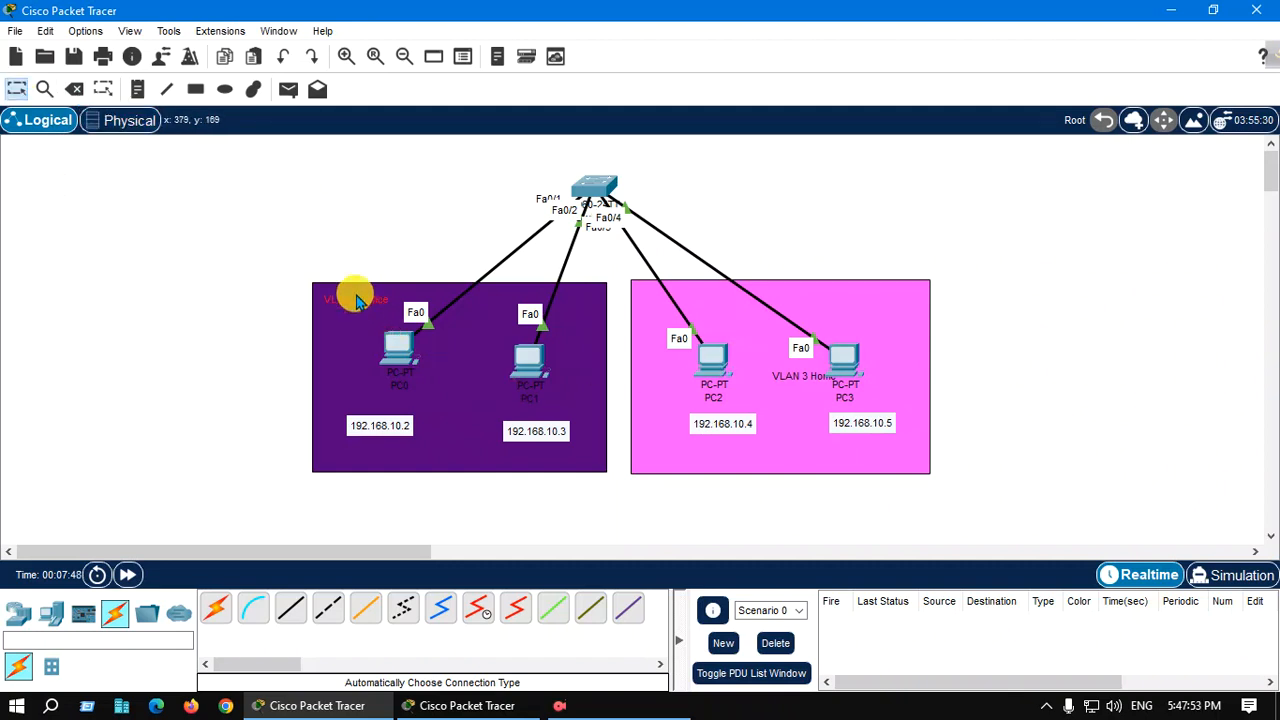
pyautogui.doubleClick(359, 299)
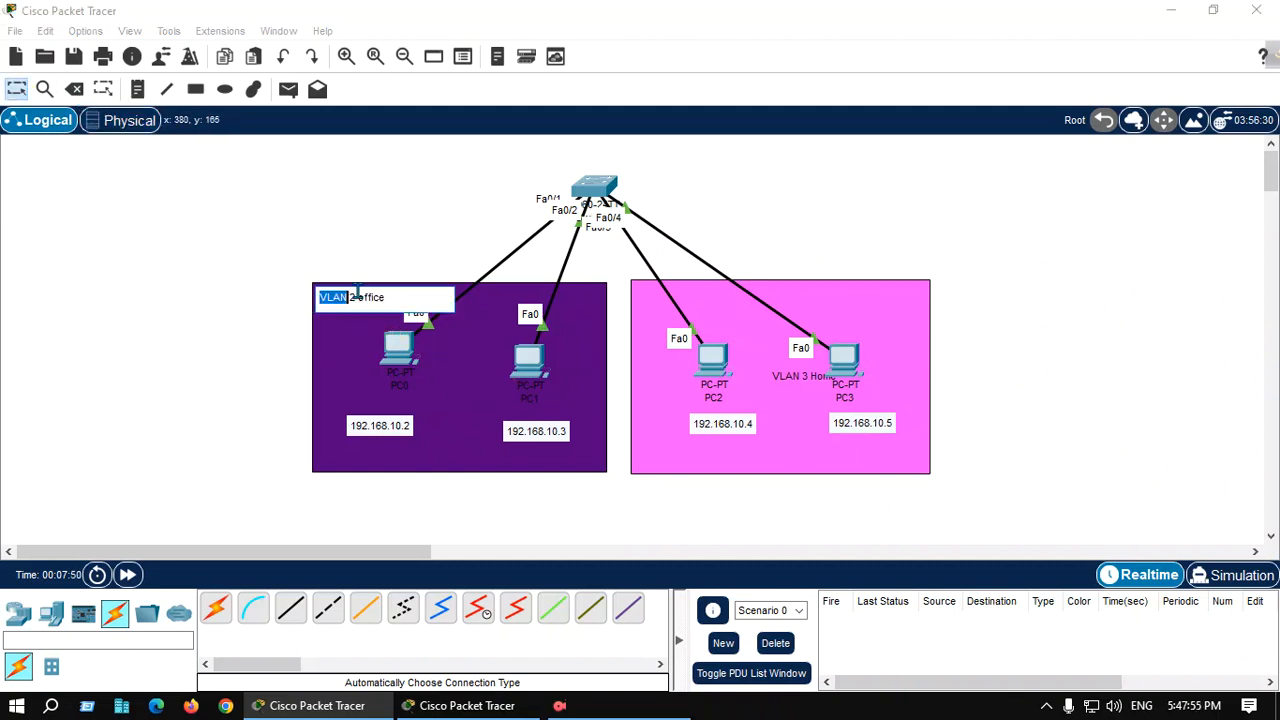
pyautogui.moveTo(400, 292); pyautogui.dragTo(318, 292)
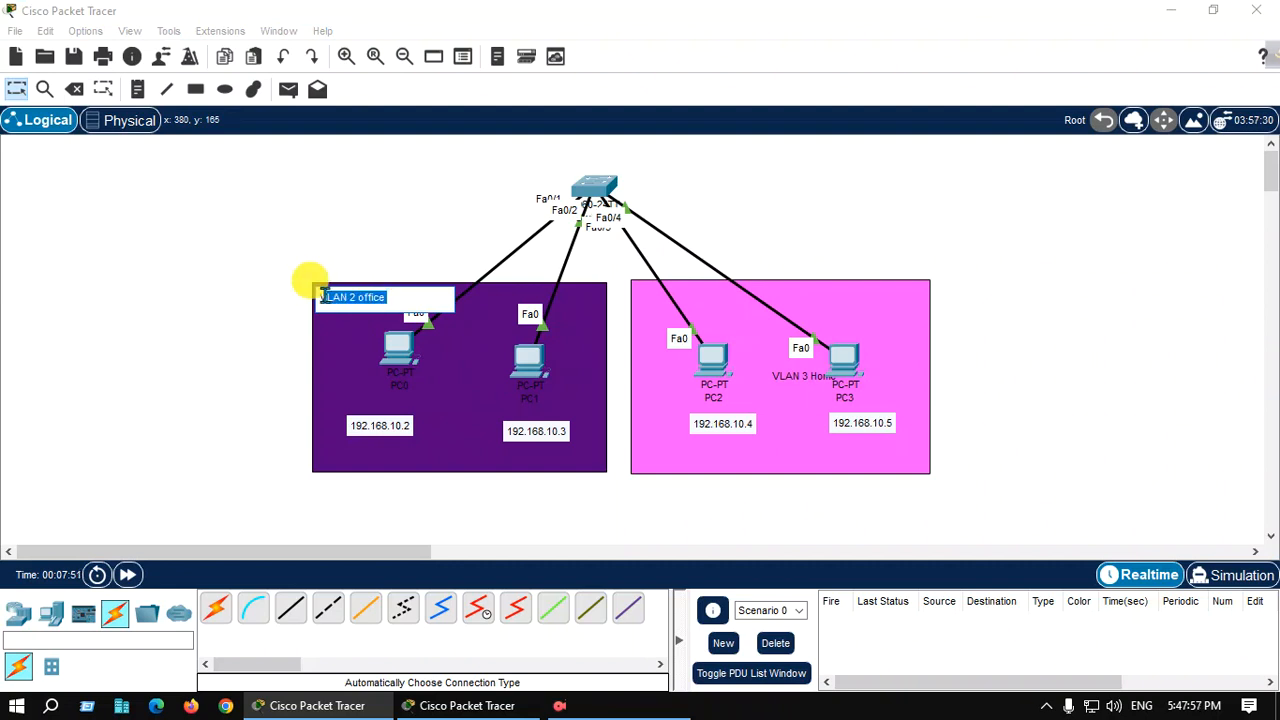
pyautogui.press('BackSpace')
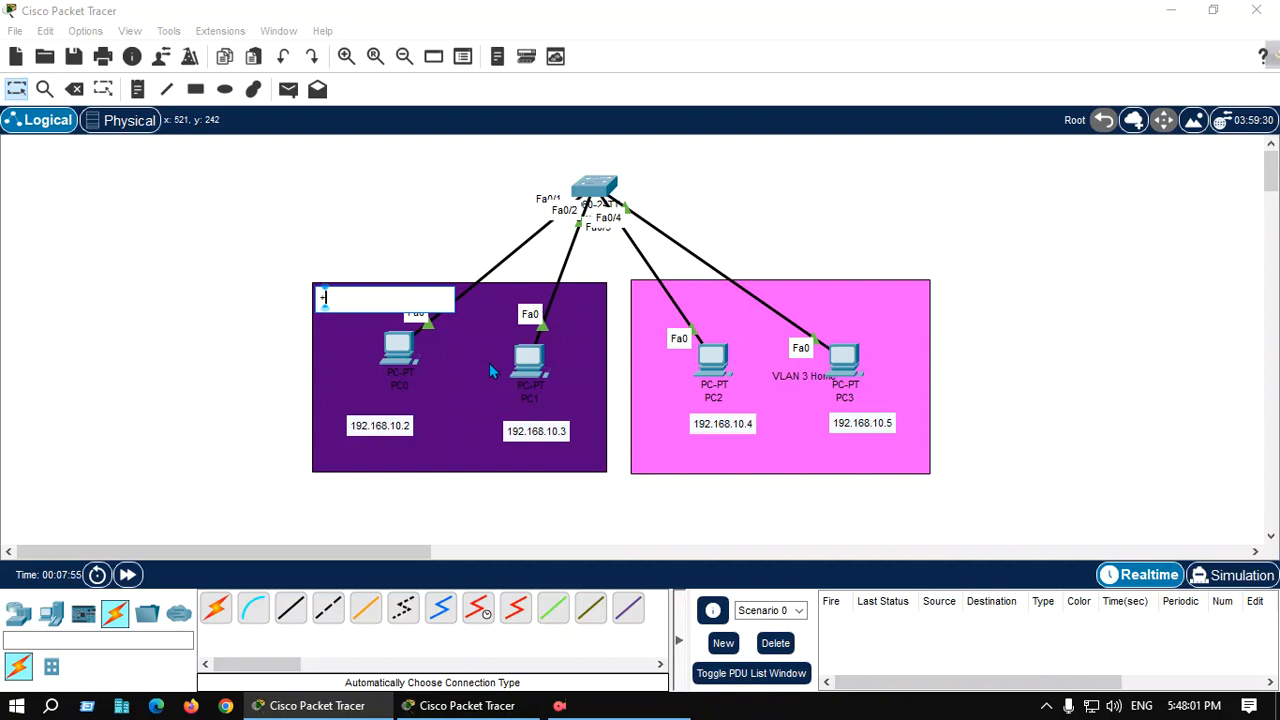
pyautogui.hotkey('ctrl', 'z')
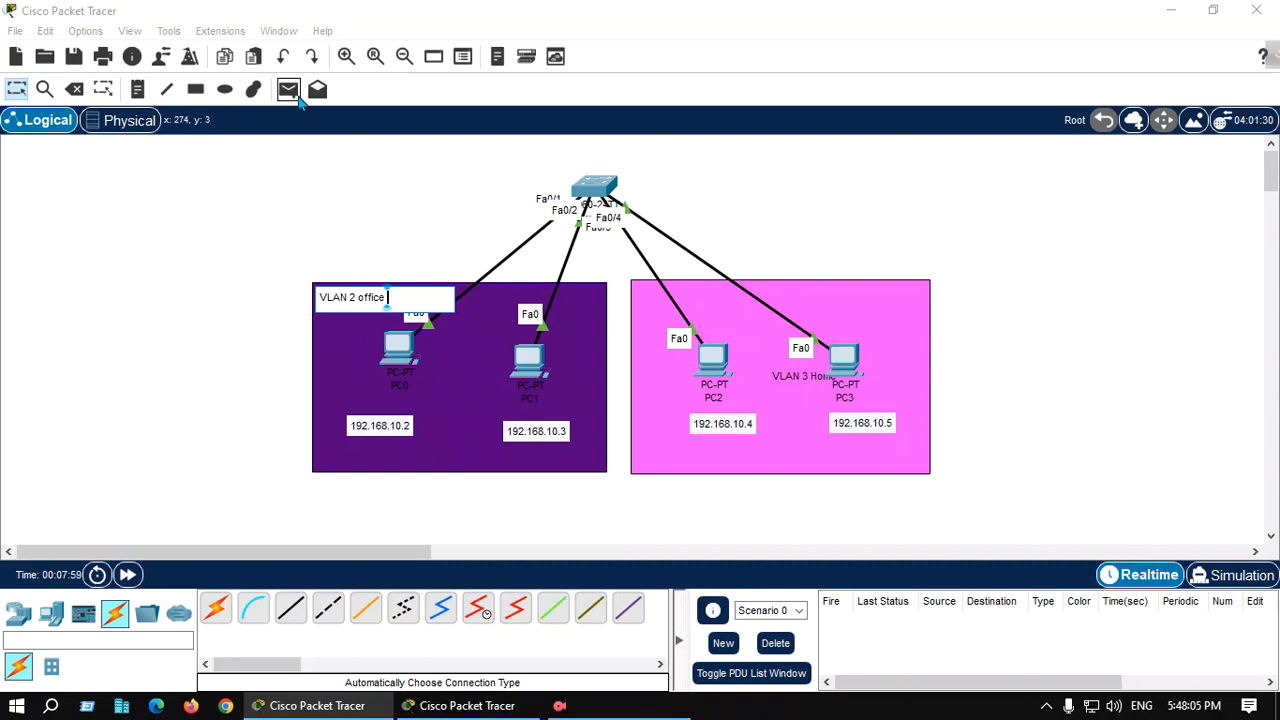
pyautogui.click(461, 369)
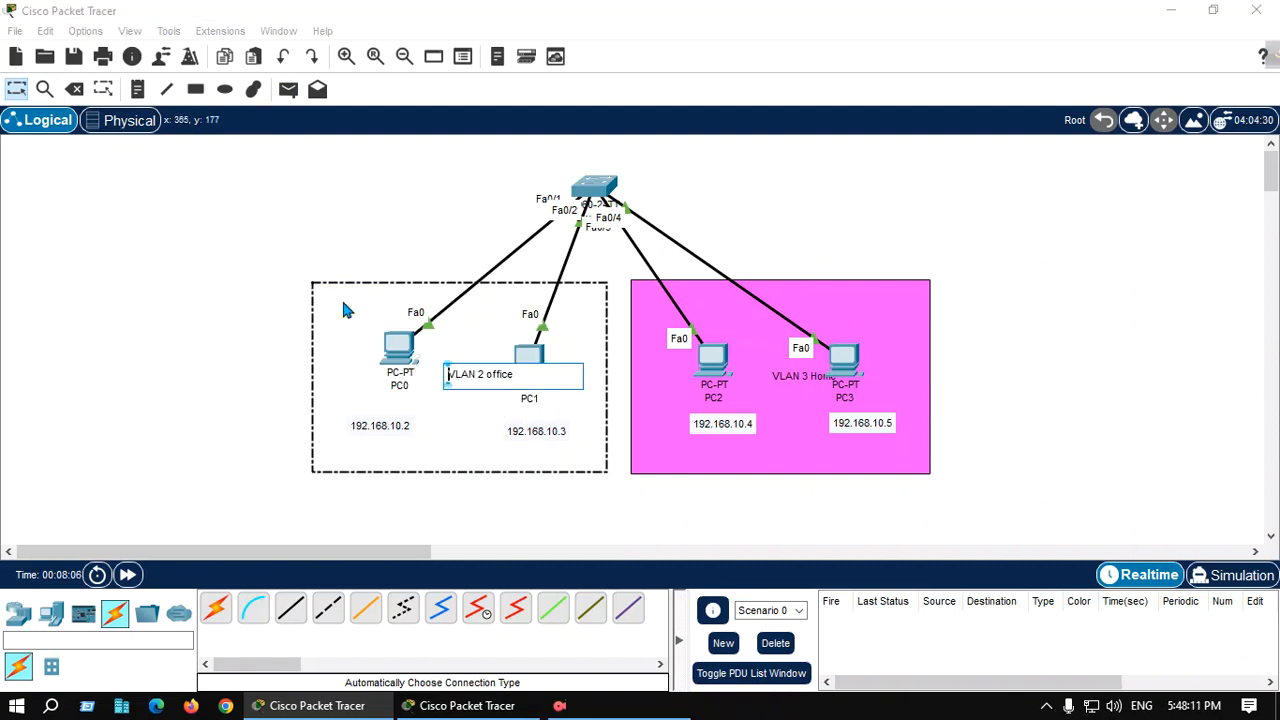
# Move the VLAN 2 office and VLAN 3 Home notes to the top corners of their coloured areas
pyautogui.click(16, 89)
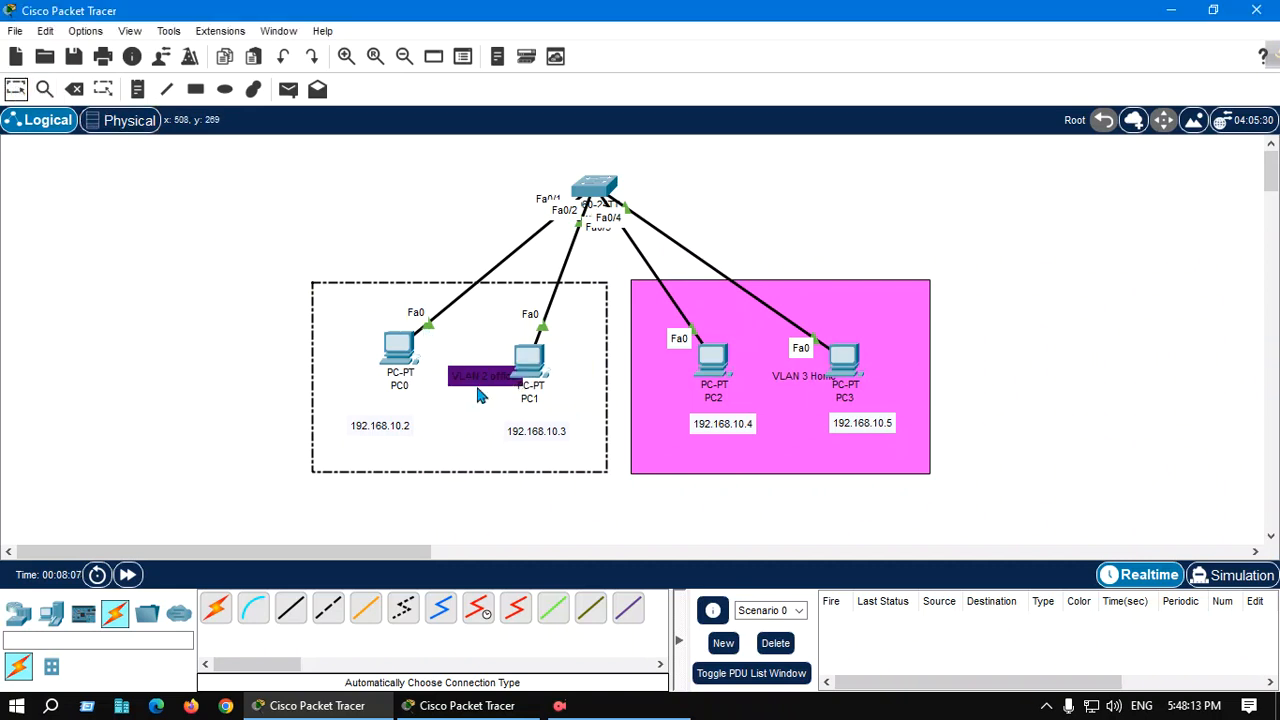
pyautogui.moveTo(478, 392); pyautogui.dragTo(350, 296)
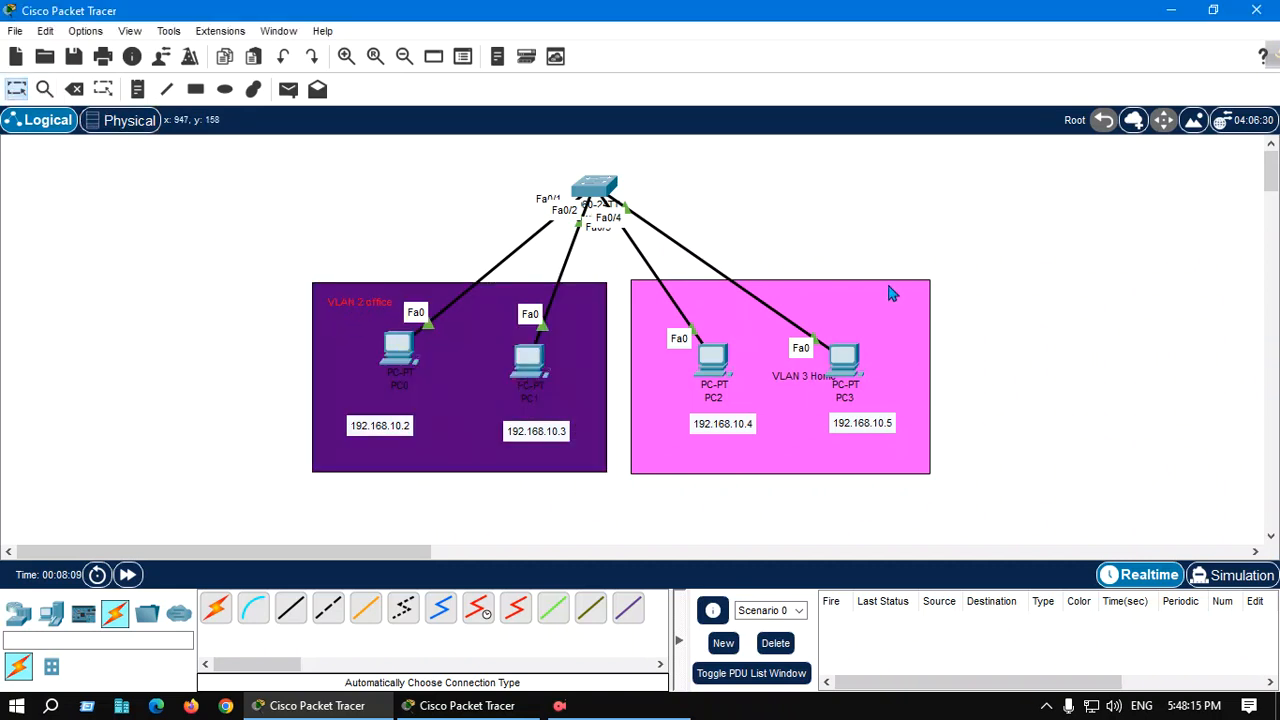
pyautogui.doubleClick(799, 375)
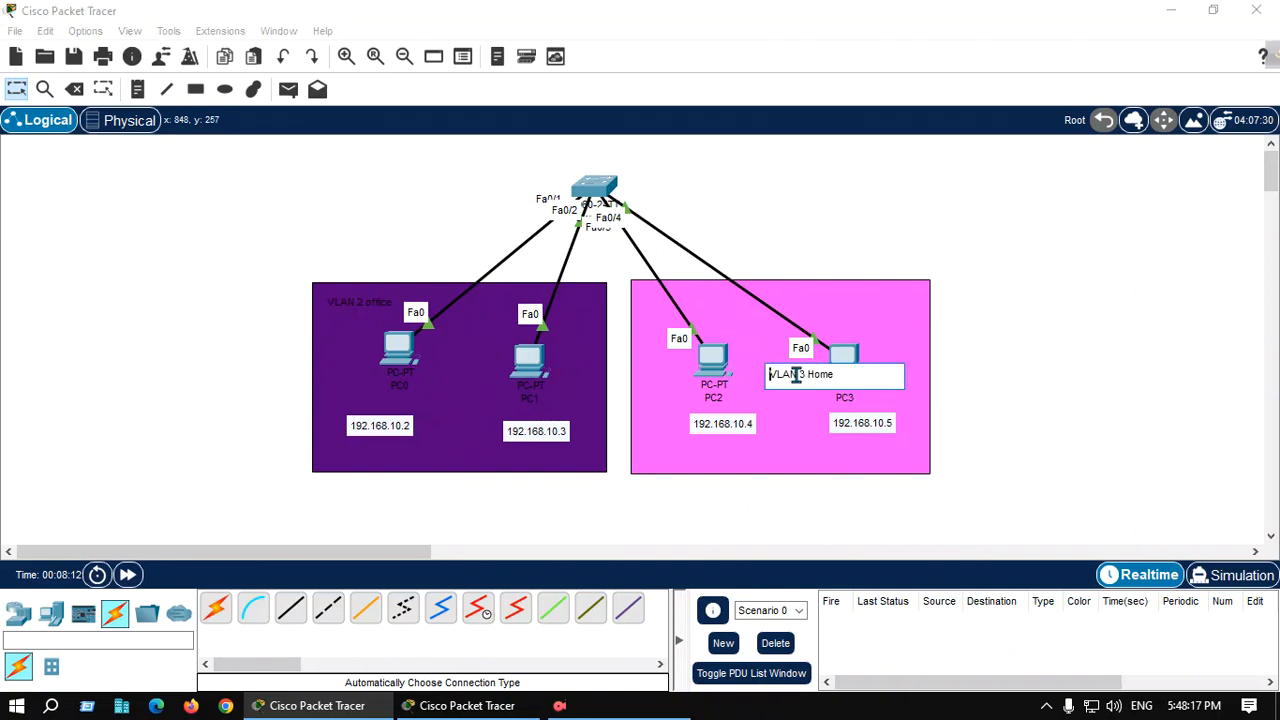
pyautogui.click(737, 314)
pyautogui.click(797, 373)
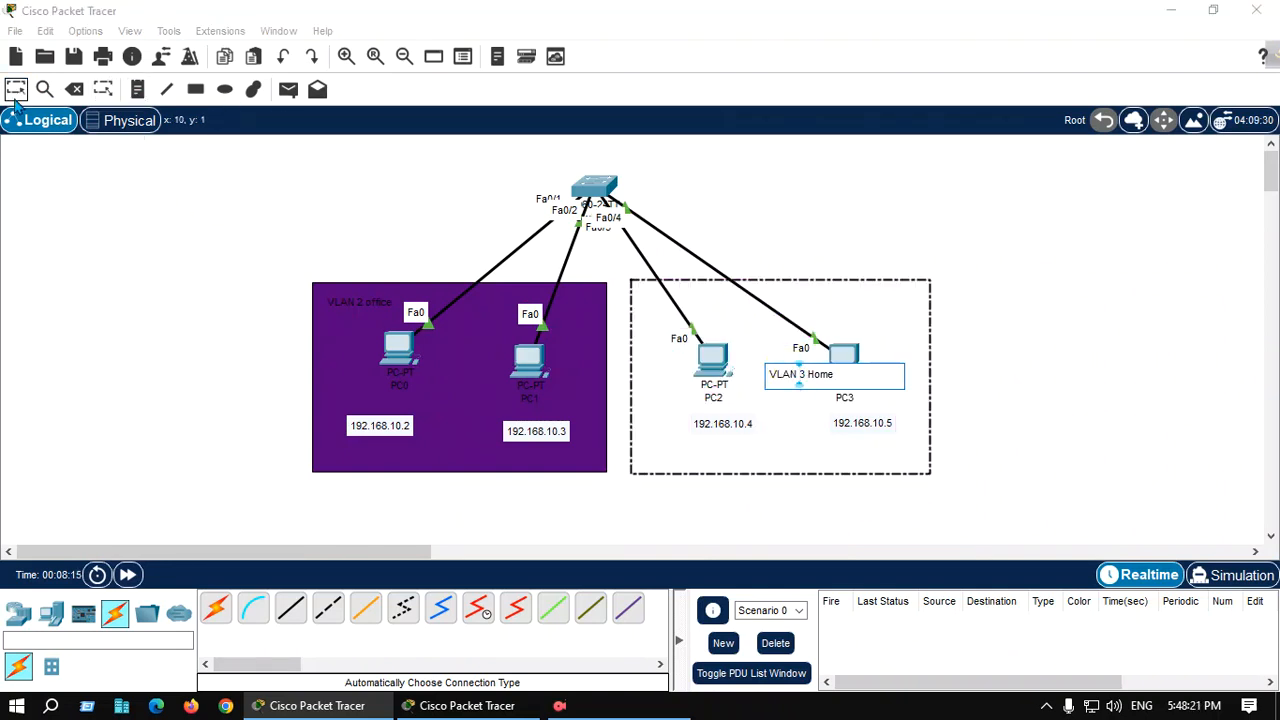
pyautogui.moveTo(808, 385); pyautogui.dragTo(871, 301)
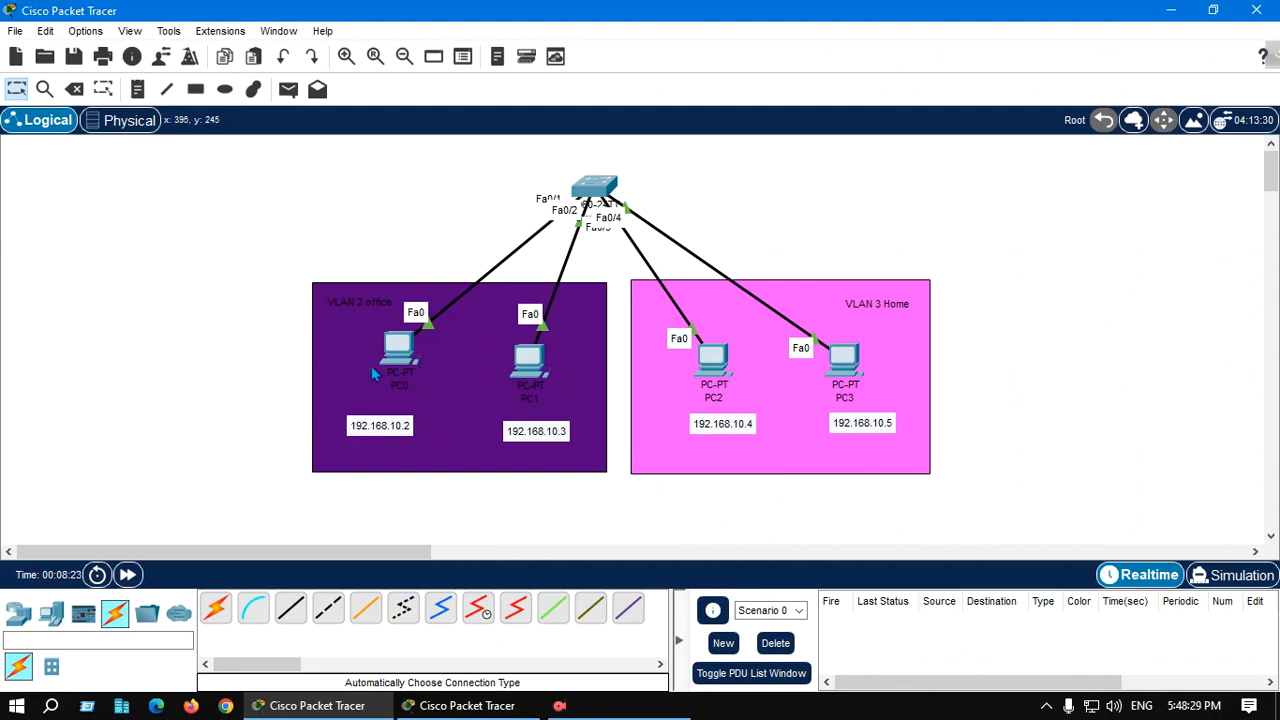
# Open the switch's command line interface and enter privileged EXEC mode with en
pyautogui.click(590, 190)
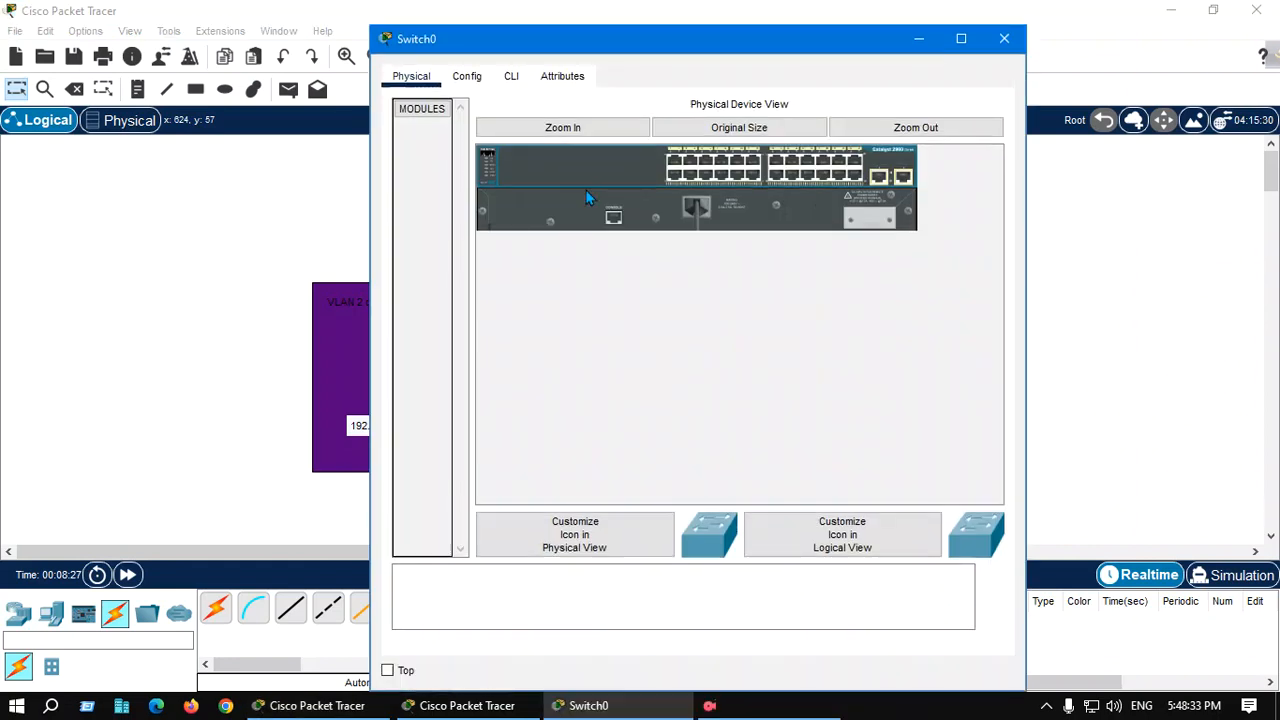
pyautogui.click(511, 76)
pyautogui.press('Return')
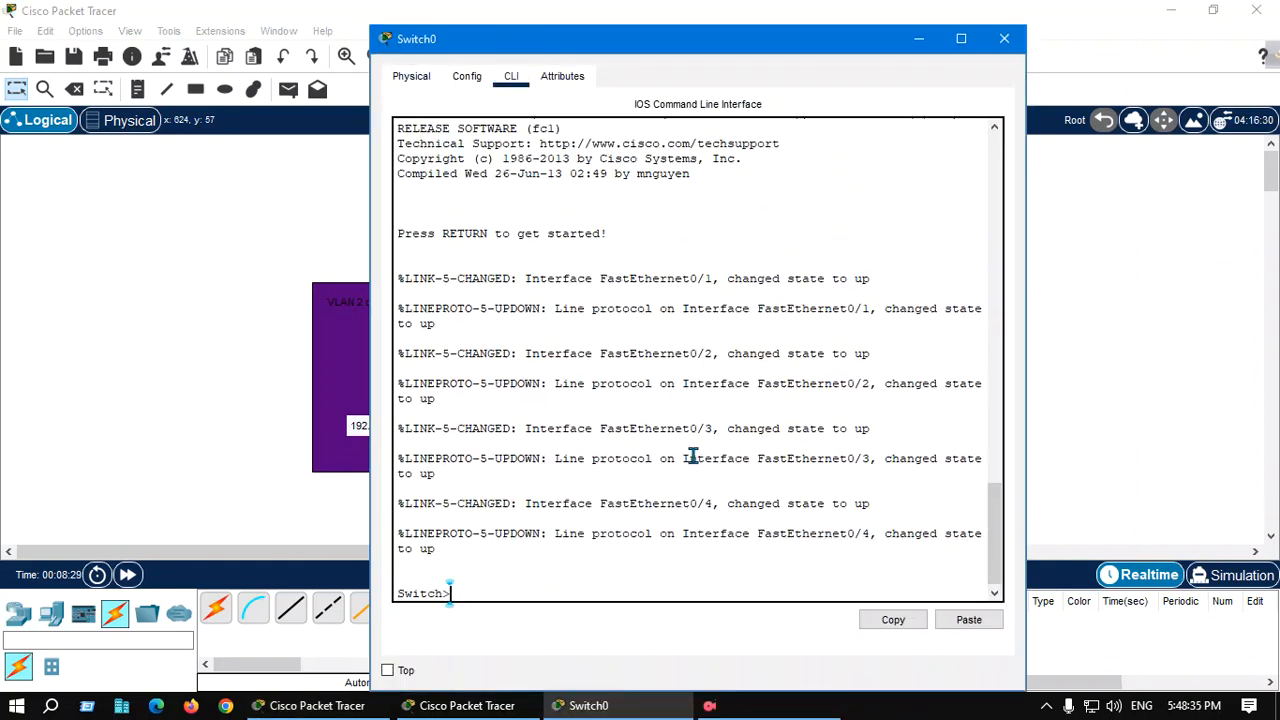
pyautogui.write('en')
pyautogui.press('Return')
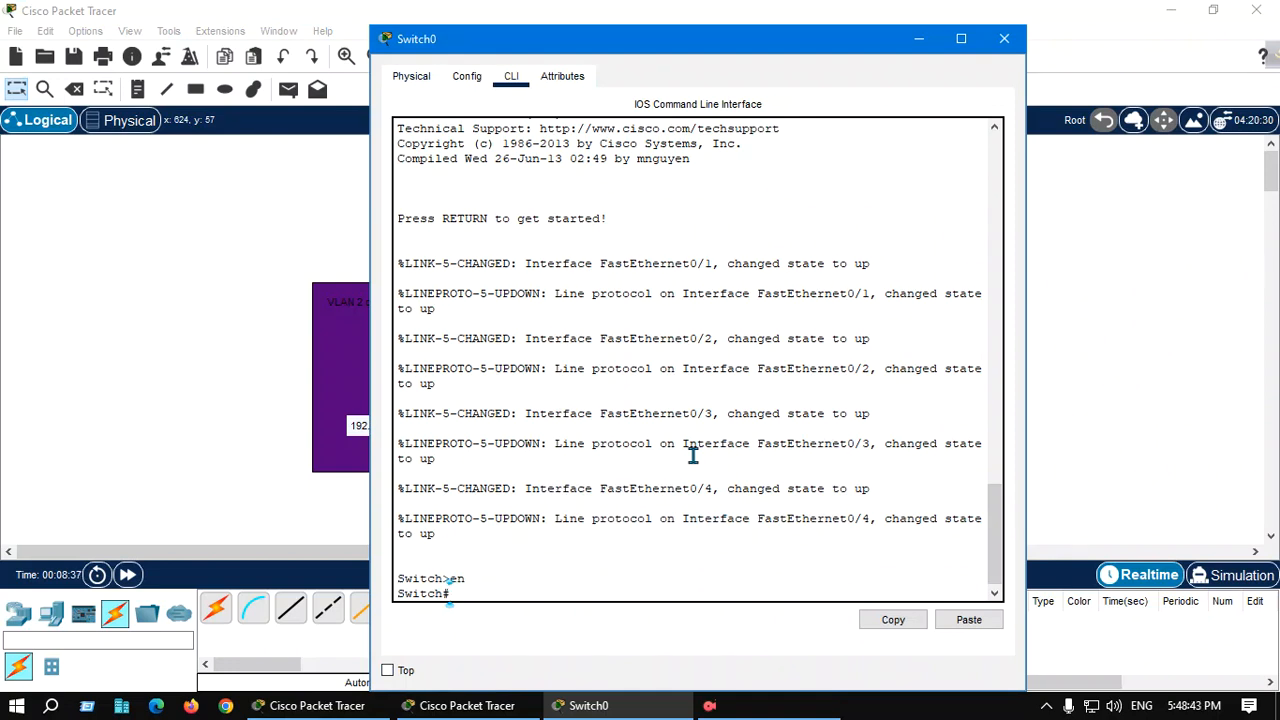
# Enter global configuration mode with configure terminal
pyautogui.write('cong')
pyautogui.press('BackSpace')
pyautogui.write('f')
pyautogui.press('Tab')
pyautogui.write('T')
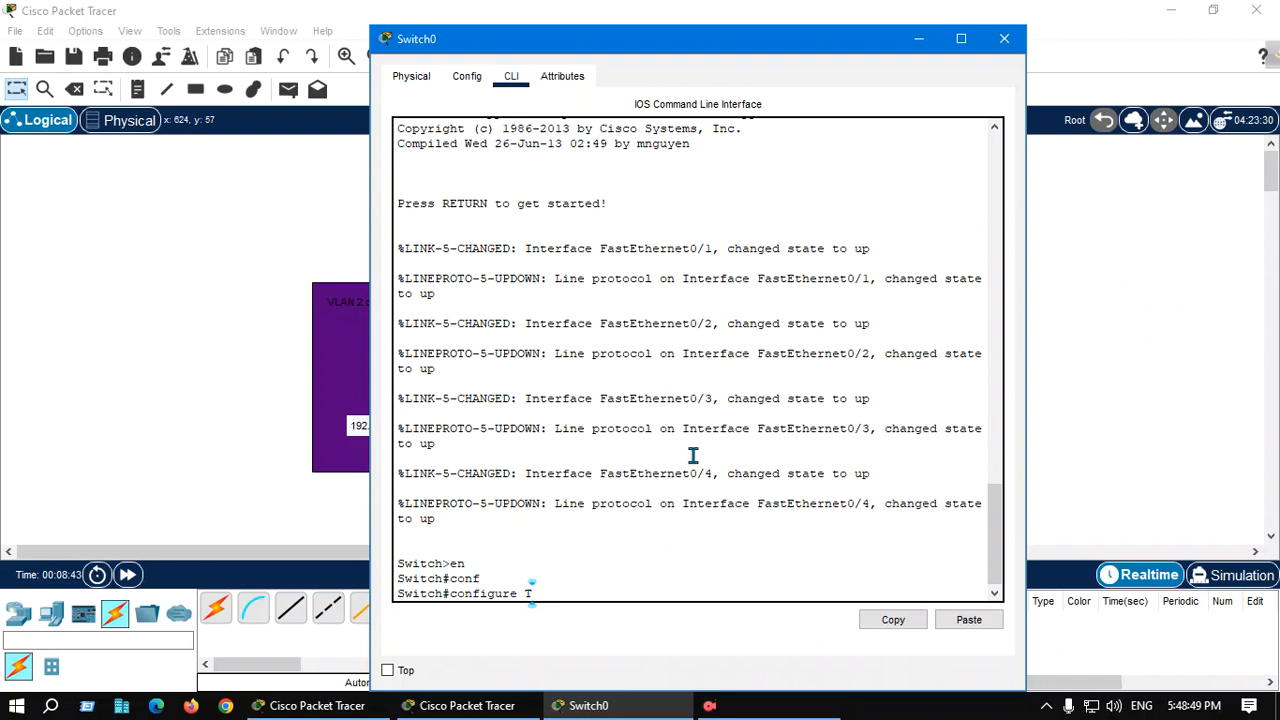
pyautogui.press('Tab')
pyautogui.press('Return')
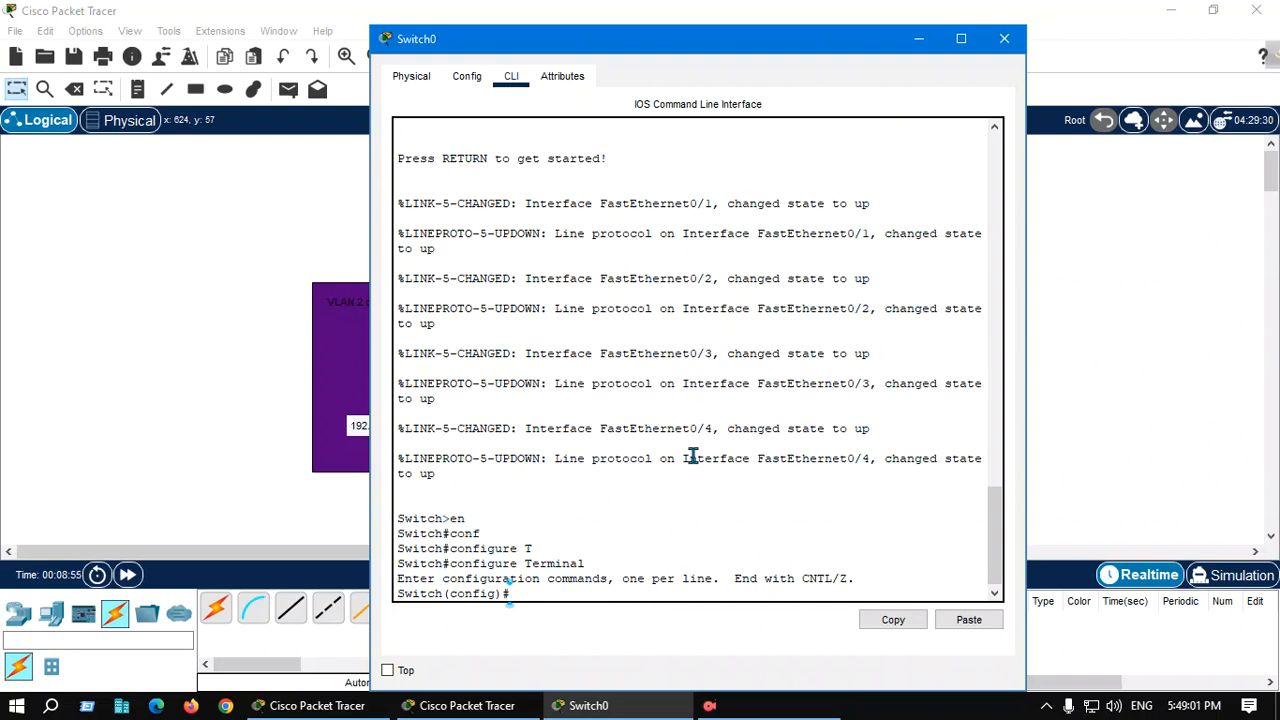
# Create VLAN 2, name it office, and exit the VLAN configuration
pyautogui.write('VL')
pyautogui.press('Tab')
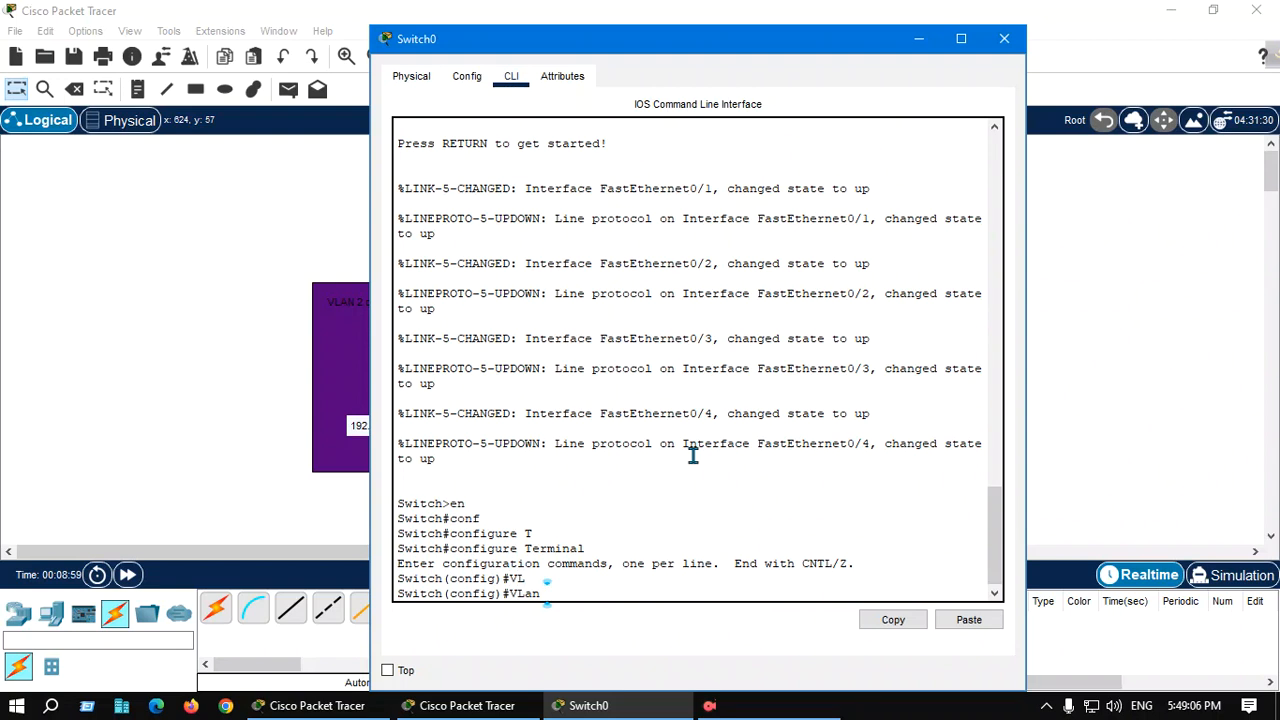
pyautogui.write('2')
pyautogui.press('Return')
pyautogui.write('NAME')
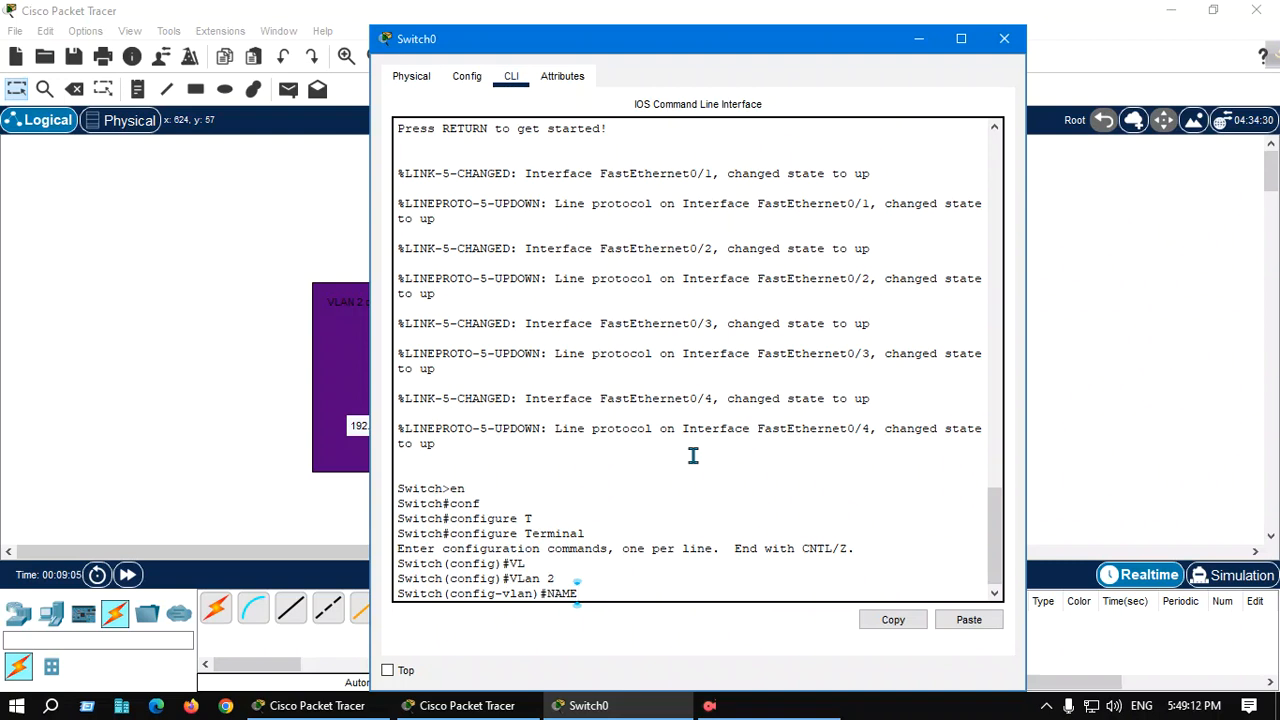
pyautogui.write(' office')
pyautogui.press('Return')
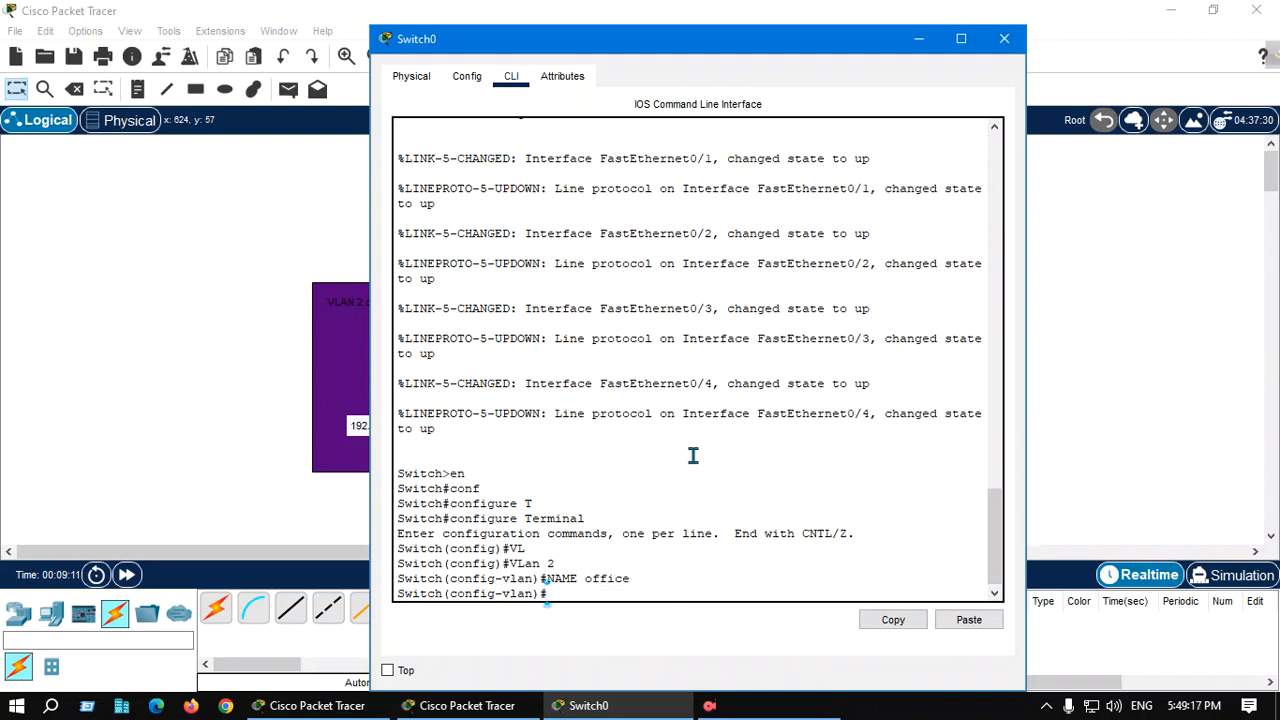
pyautogui.write('ex')
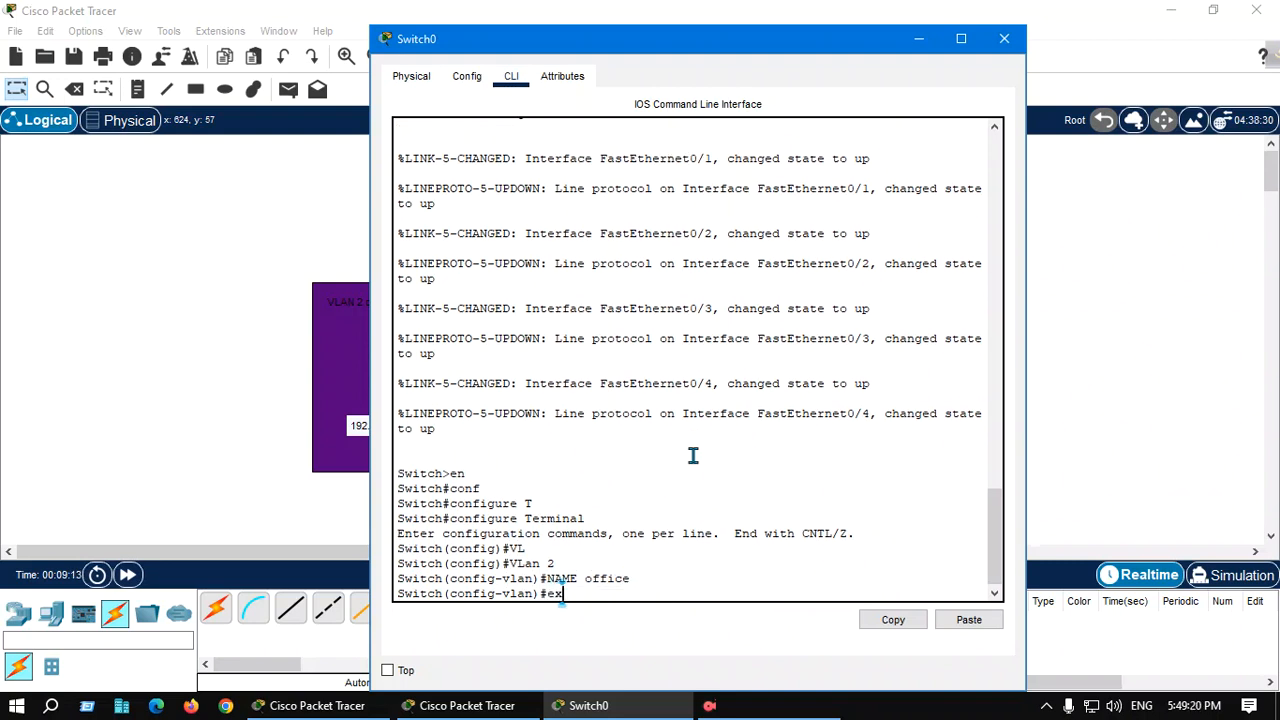
pyautogui.press('Return')
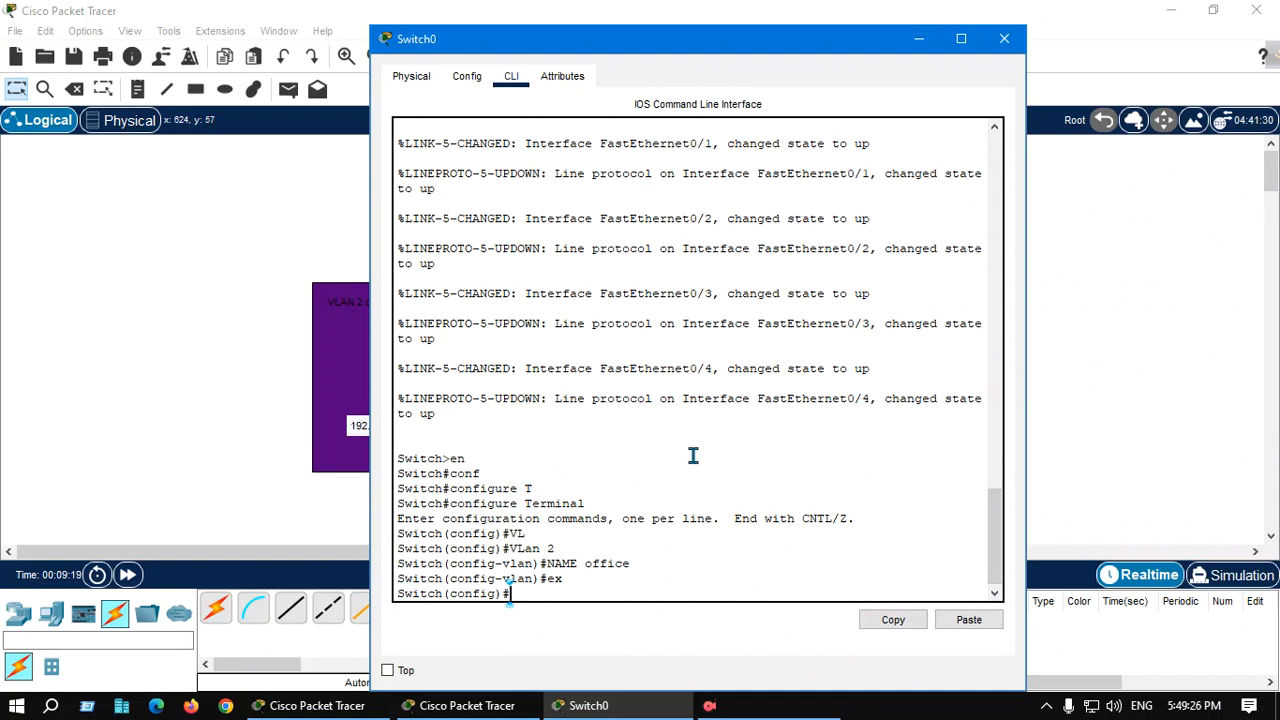
# Create VLAN 3, name it home, and exit the VLAN configuration
pyautogui.write('vl')
pyautogui.press('Tab')
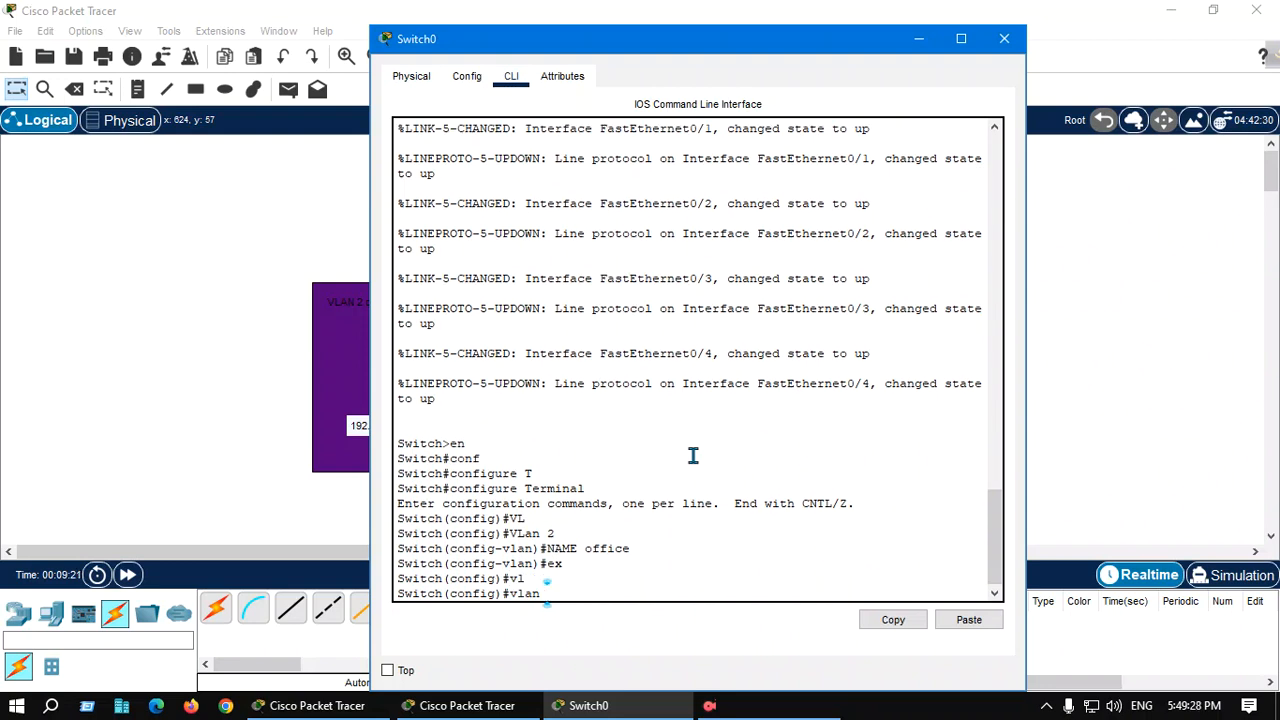
pyautogui.write('3\\')
pyautogui.press('Return')
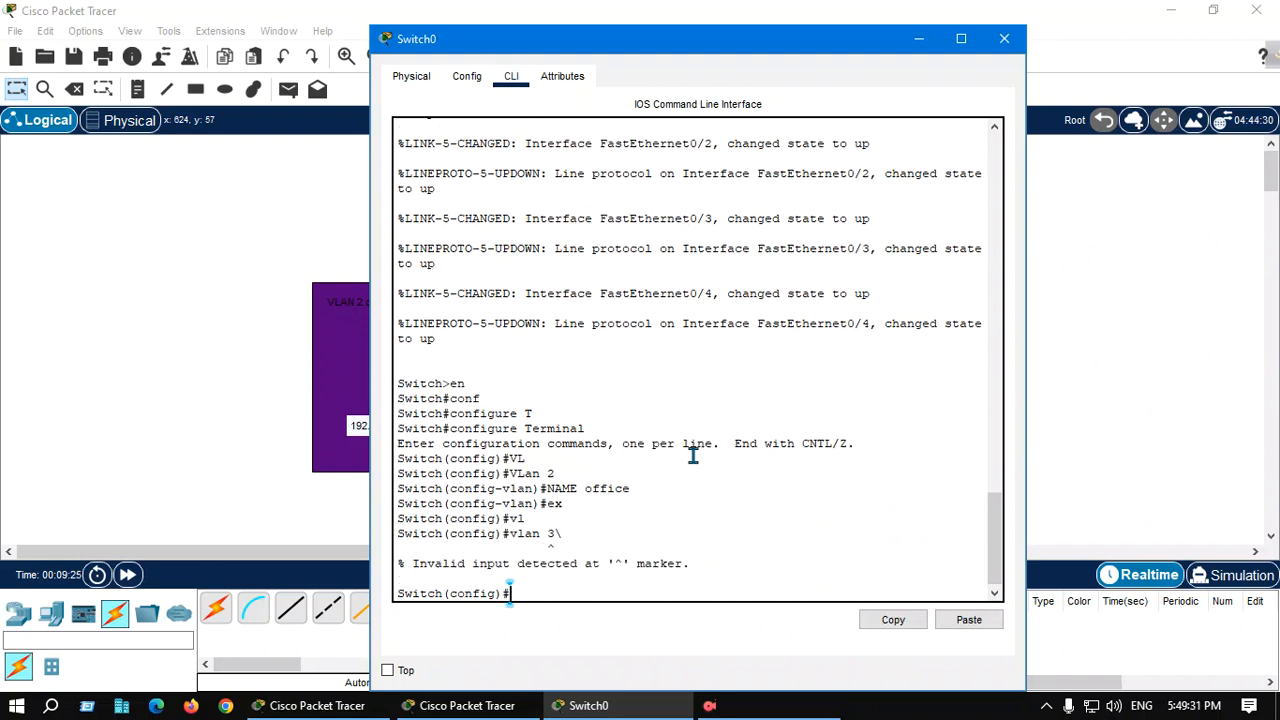
pyautogui.press('Up')
pyautogui.press('BackSpace')
pyautogui.press('Return')
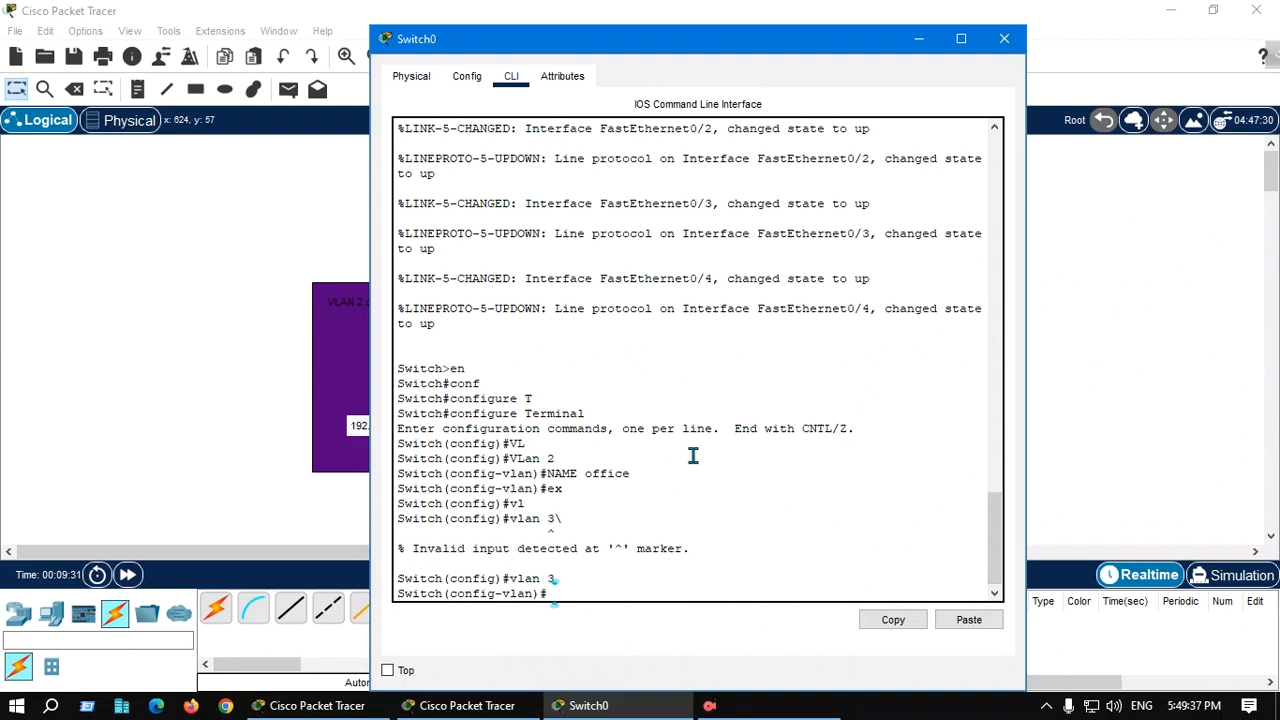
pyautogui.write('b')
pyautogui.press('BackSpace')
pyautogui.write('name home')
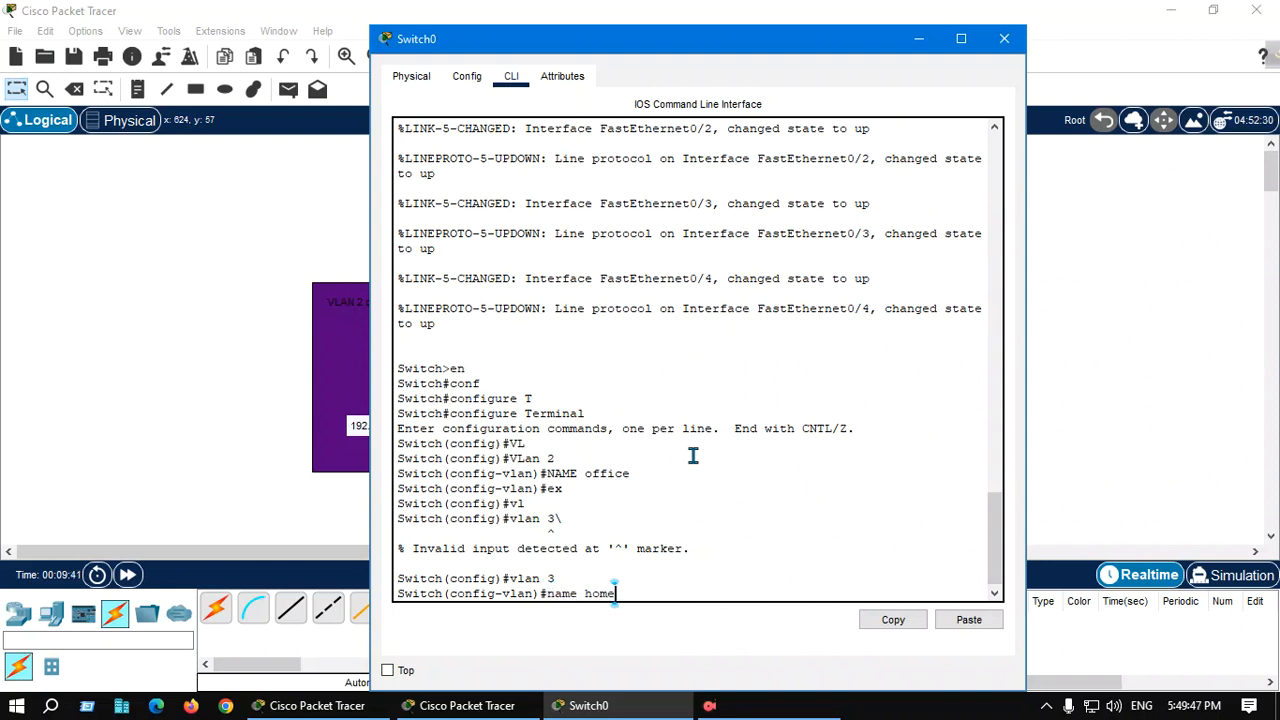
pyautogui.press('Return')
pyautogui.write('ex')
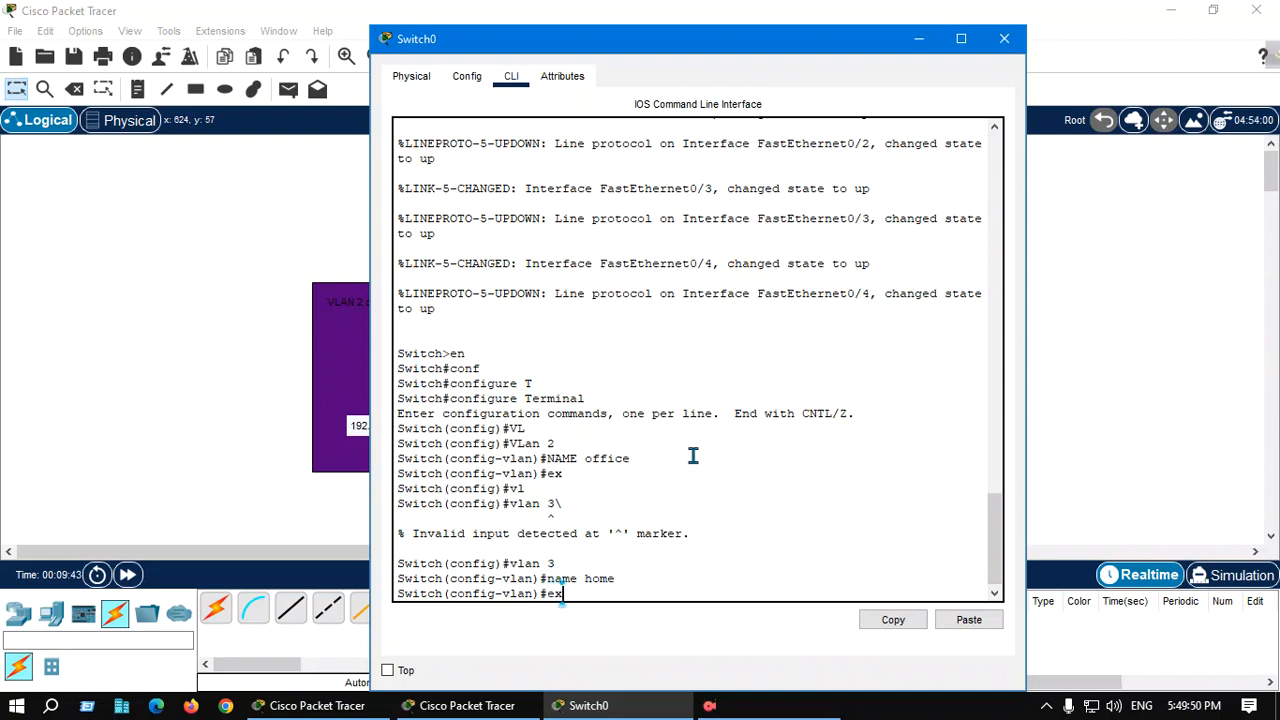
pyautogui.press('Return')
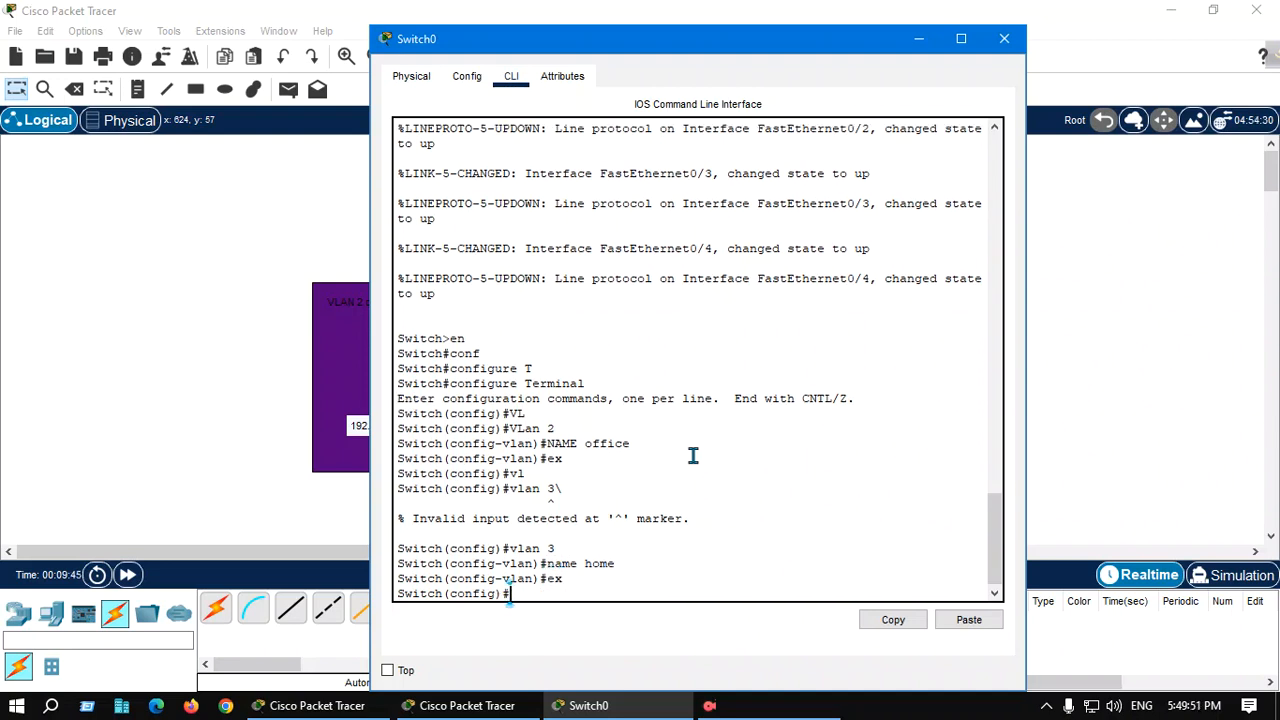
# Make interface FastEthernet 0/1 an access port in VLAN 2 and exit the interface configuration
pyautogui.write('e')
pyautogui.press('BackSpace')
pyautogui.moveTo(665, 45); pyautogui.dragTo(1093, 46)
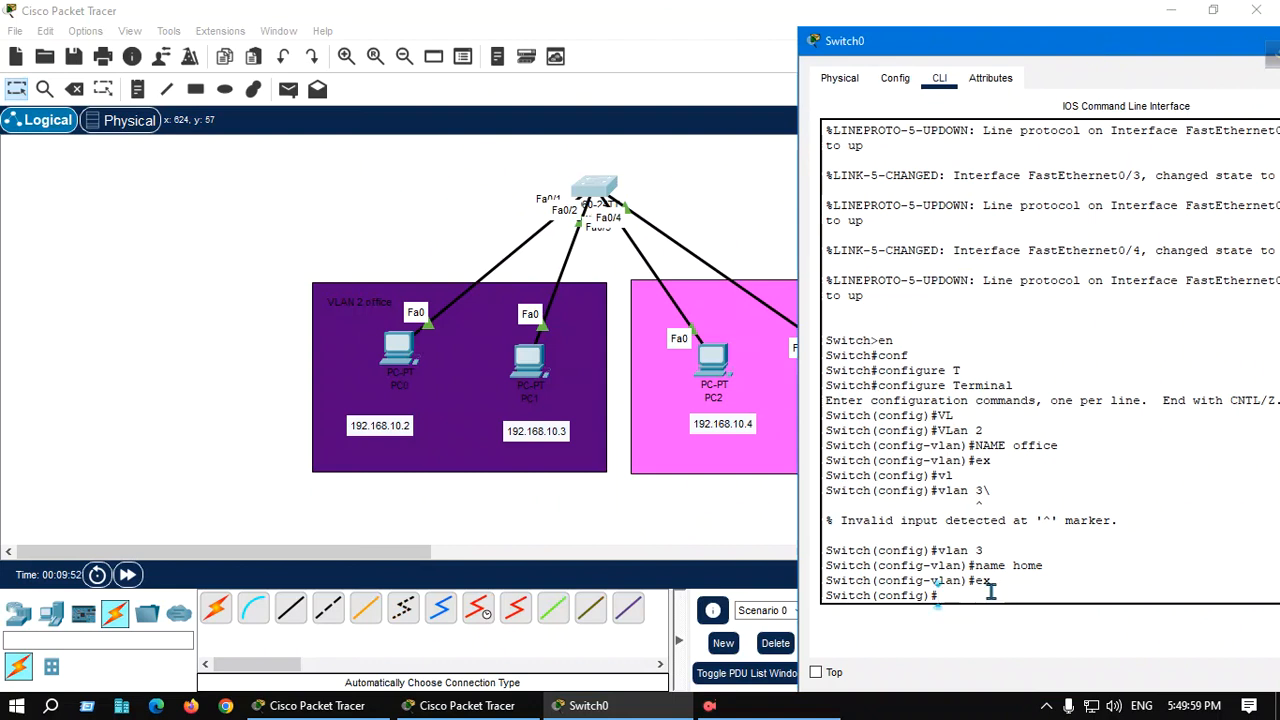
pyautogui.write('int')
pyautogui.press('Tab')
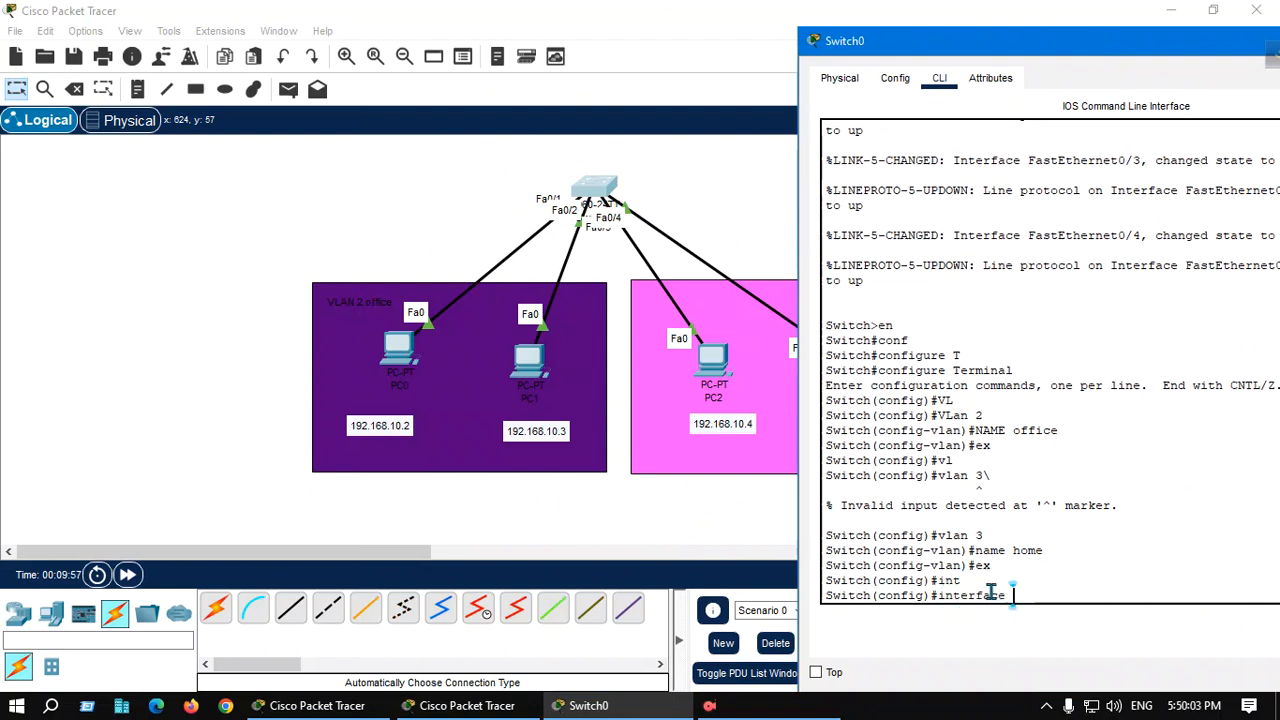
pyautogui.write('f')
pyautogui.press('Tab')
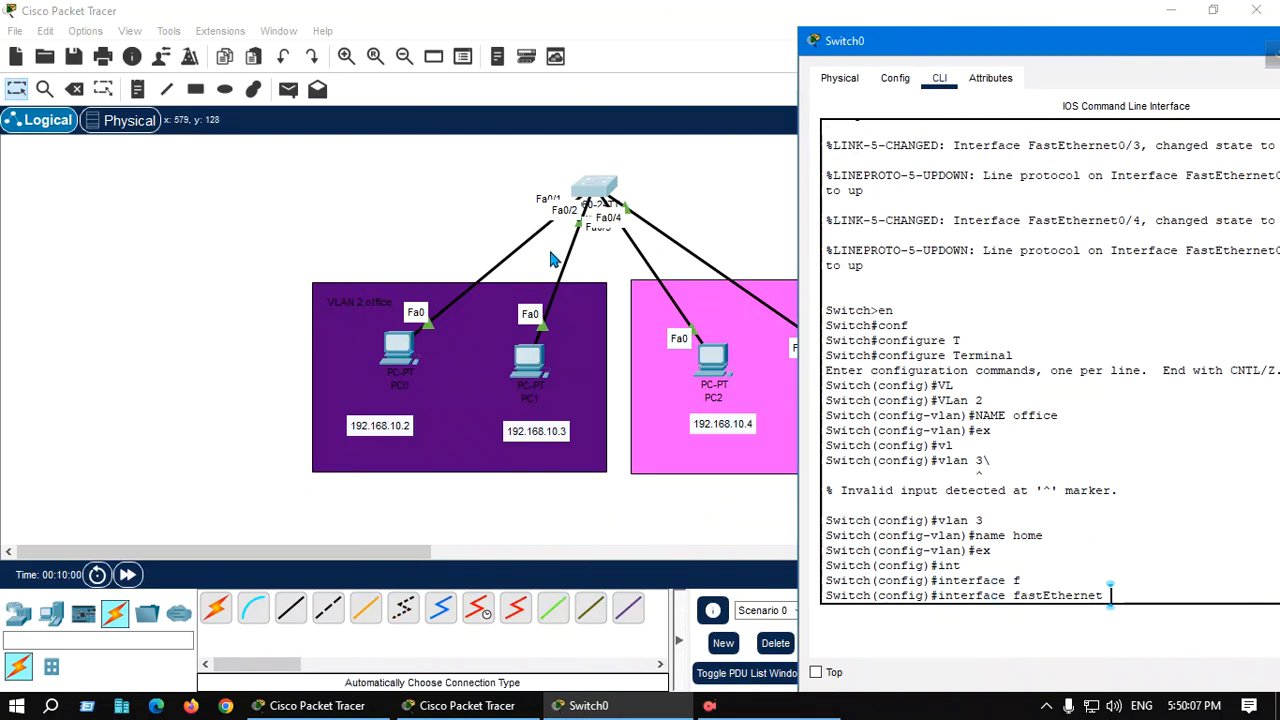
pyautogui.write('0')
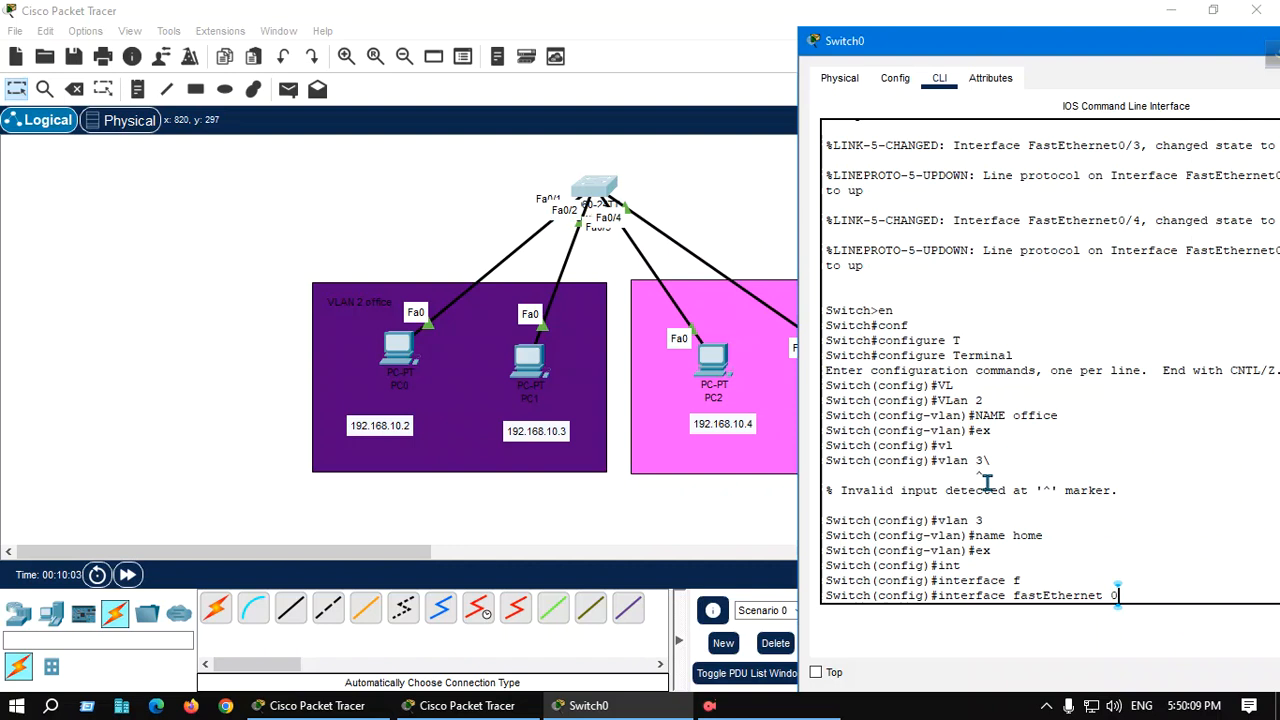
pyautogui.write('/1')
pyautogui.press('Return')
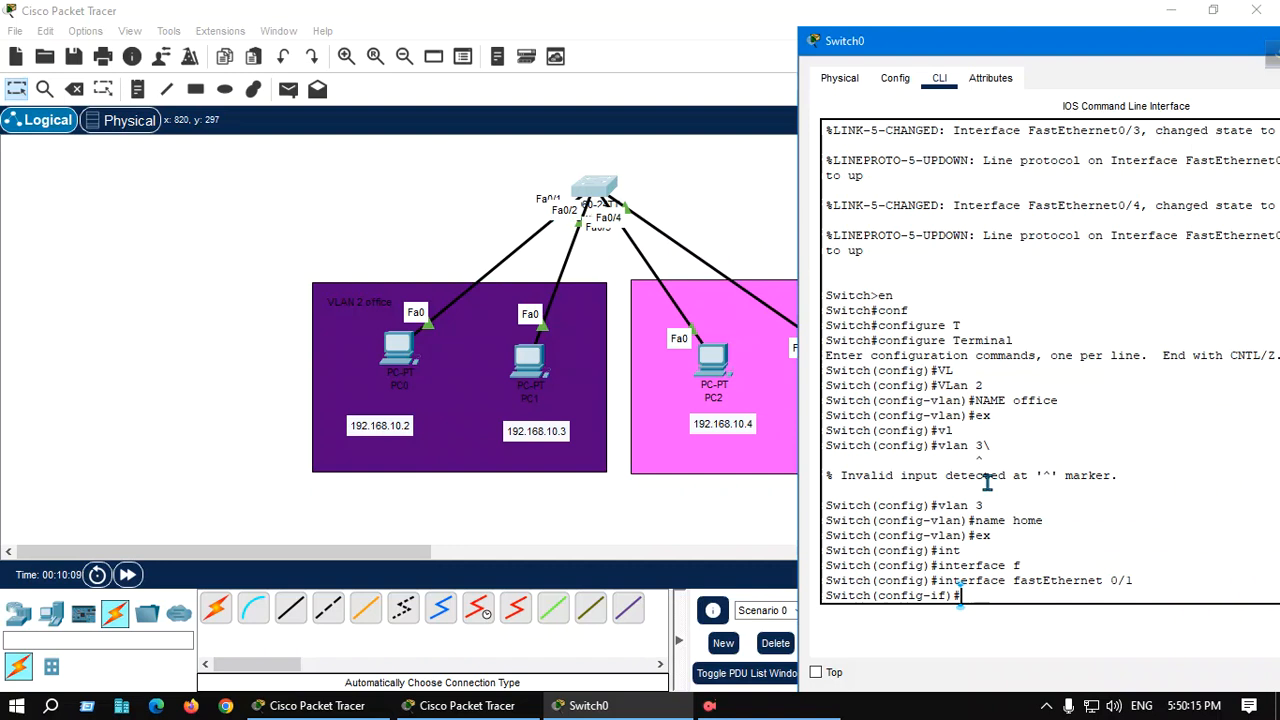
pyautogui.write('sw')
pyautogui.press('Tab')
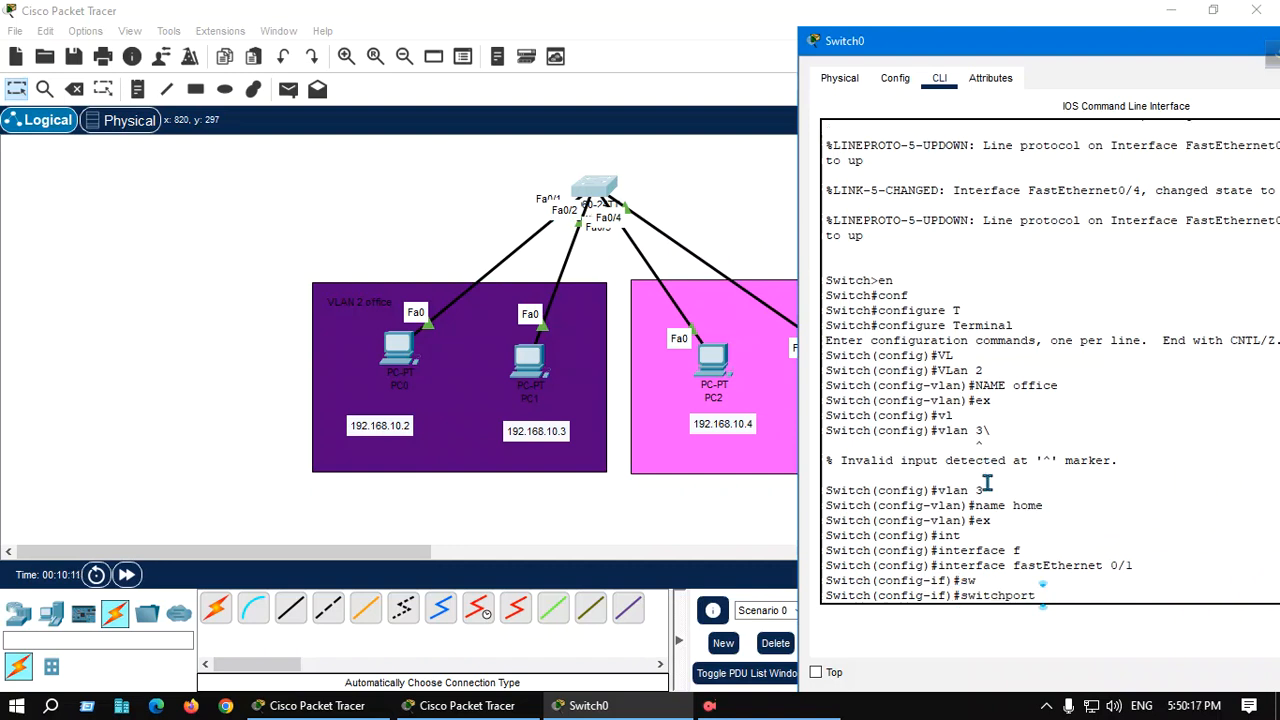
pyautogui.write('acc')
pyautogui.press('Tab')
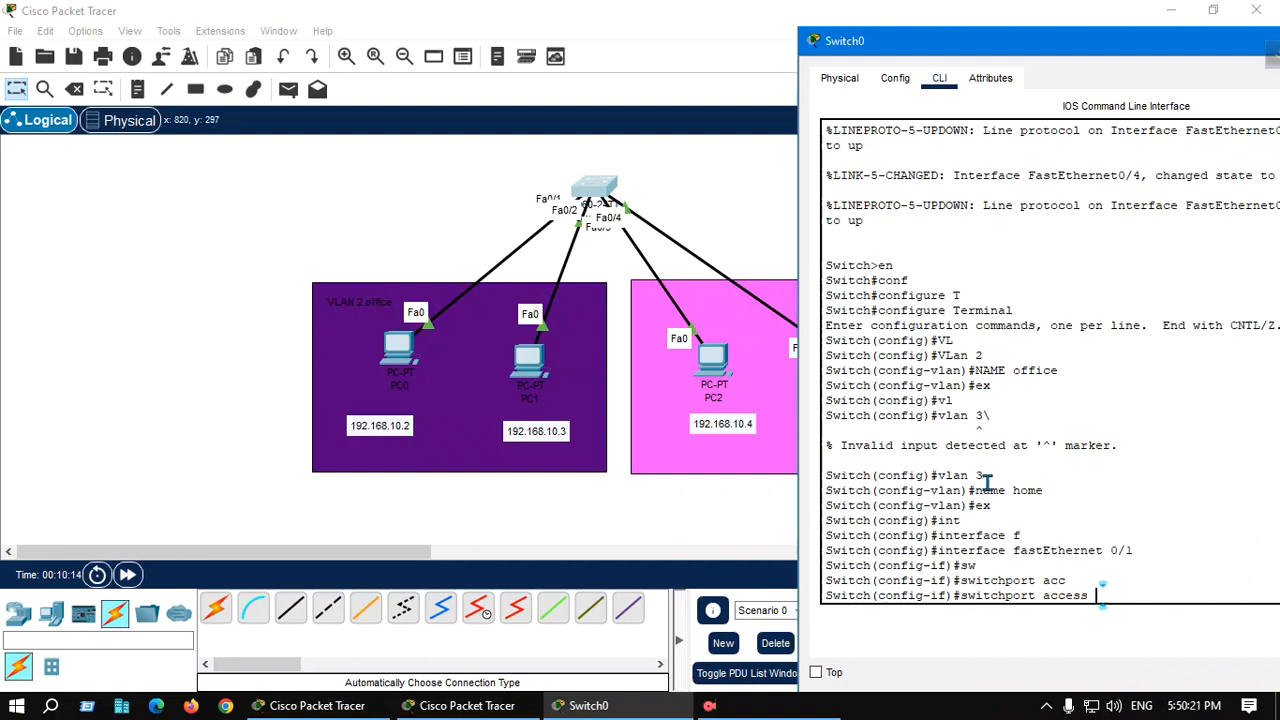
pyautogui.write('v')
pyautogui.press('Tab')
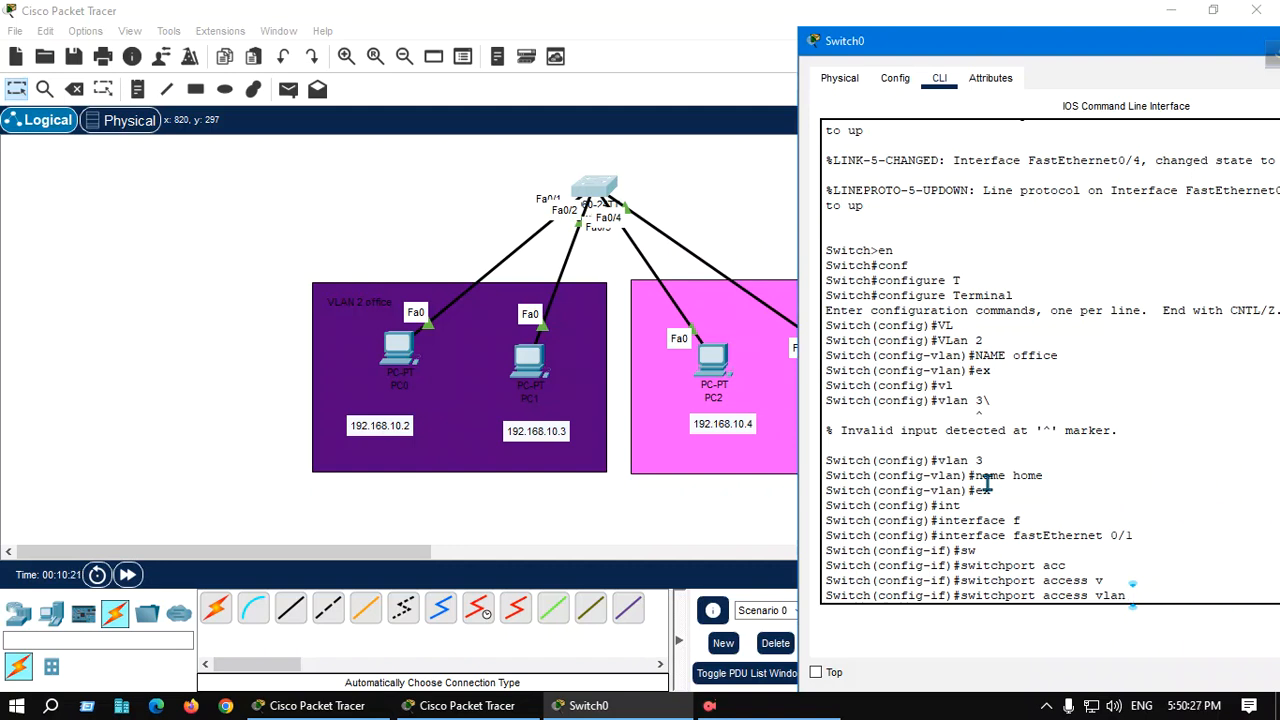
pyautogui.write('2')
pyautogui.press('Return')
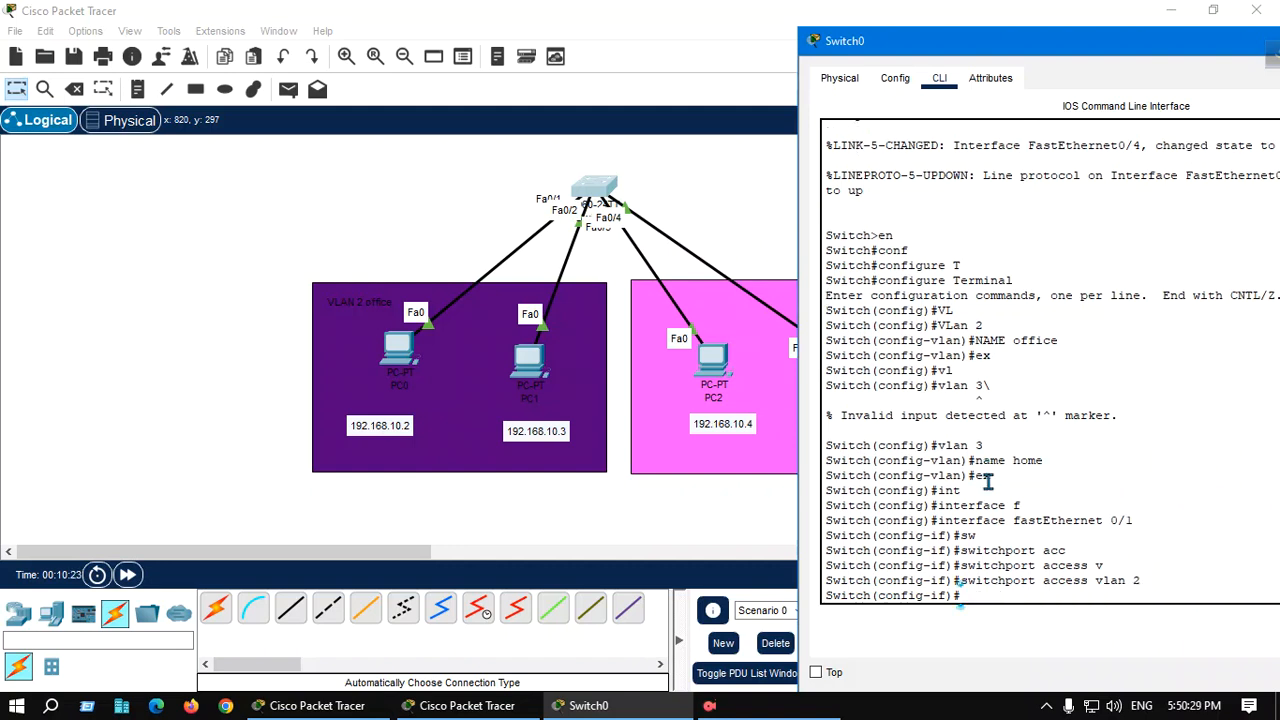
pyautogui.write('ex')
pyautogui.press('Tab')
pyautogui.press('Return')
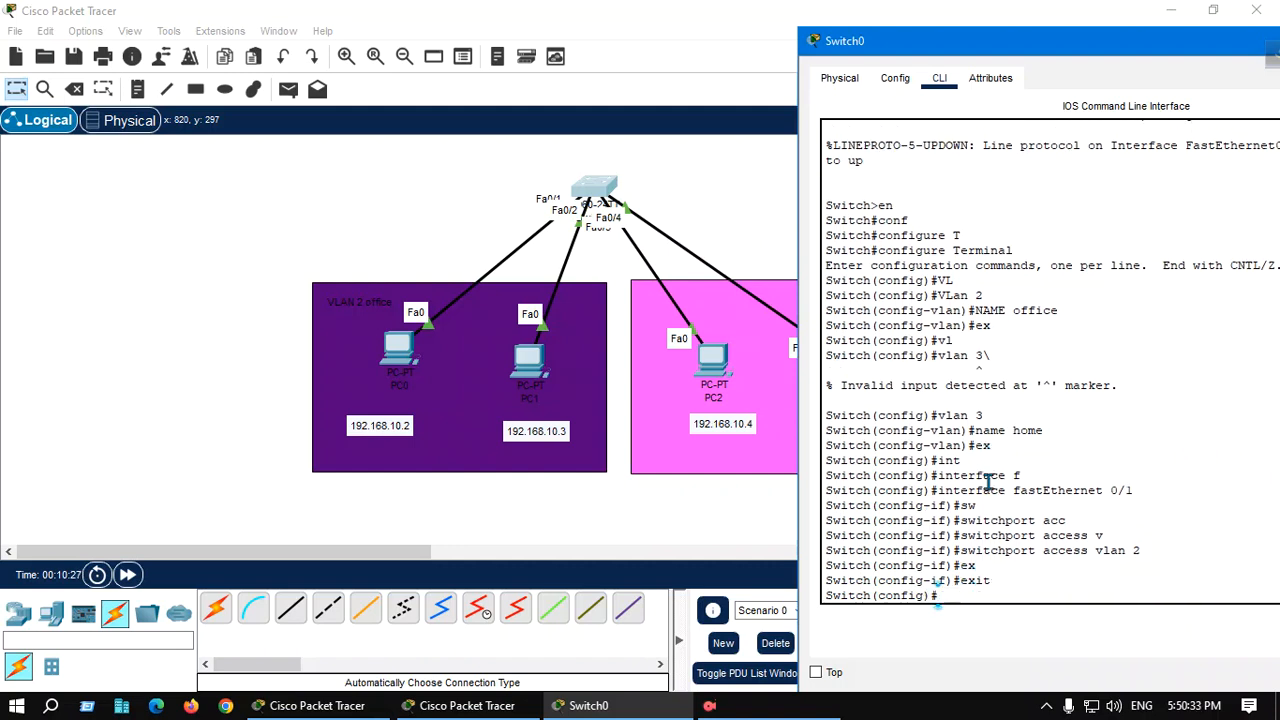
# Make interface FastEthernet 0/2 an access port in VLAN 2 and exit the interface configuration
pyautogui.write('int')
pyautogui.press('Tab')
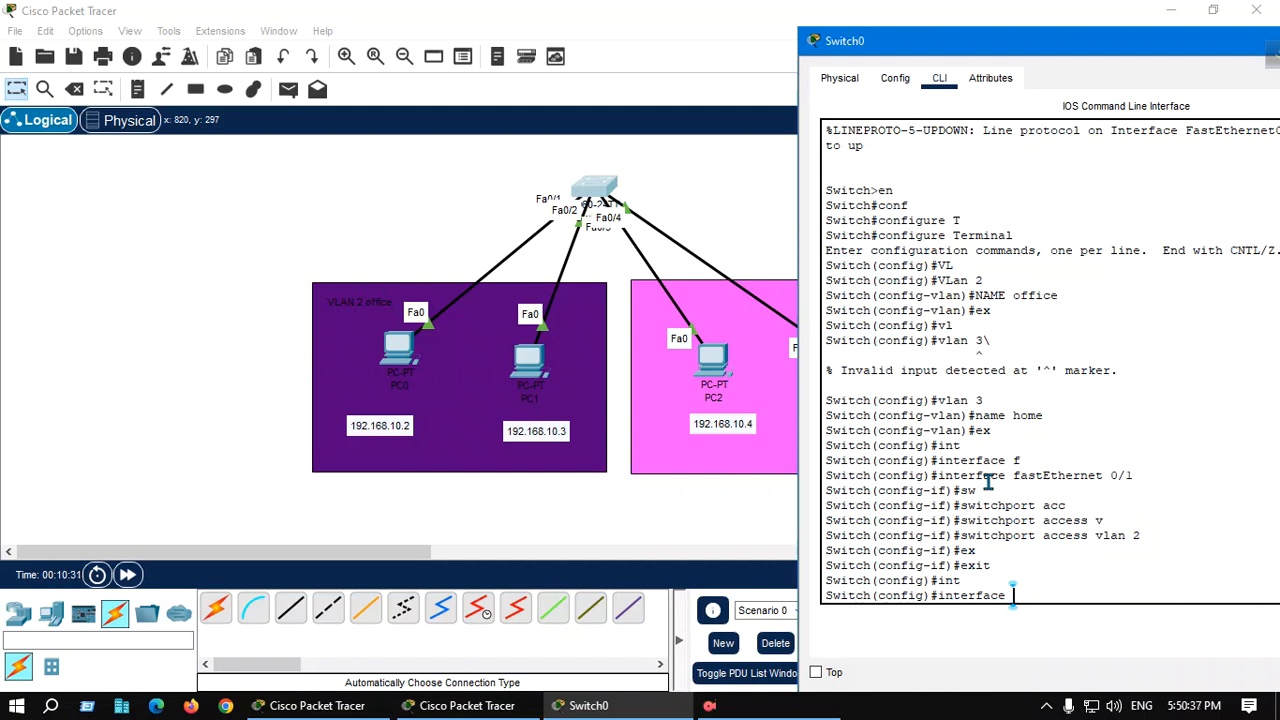
pyautogui.write('f')
pyautogui.press('Tab')
pyautogui.write('0/2')
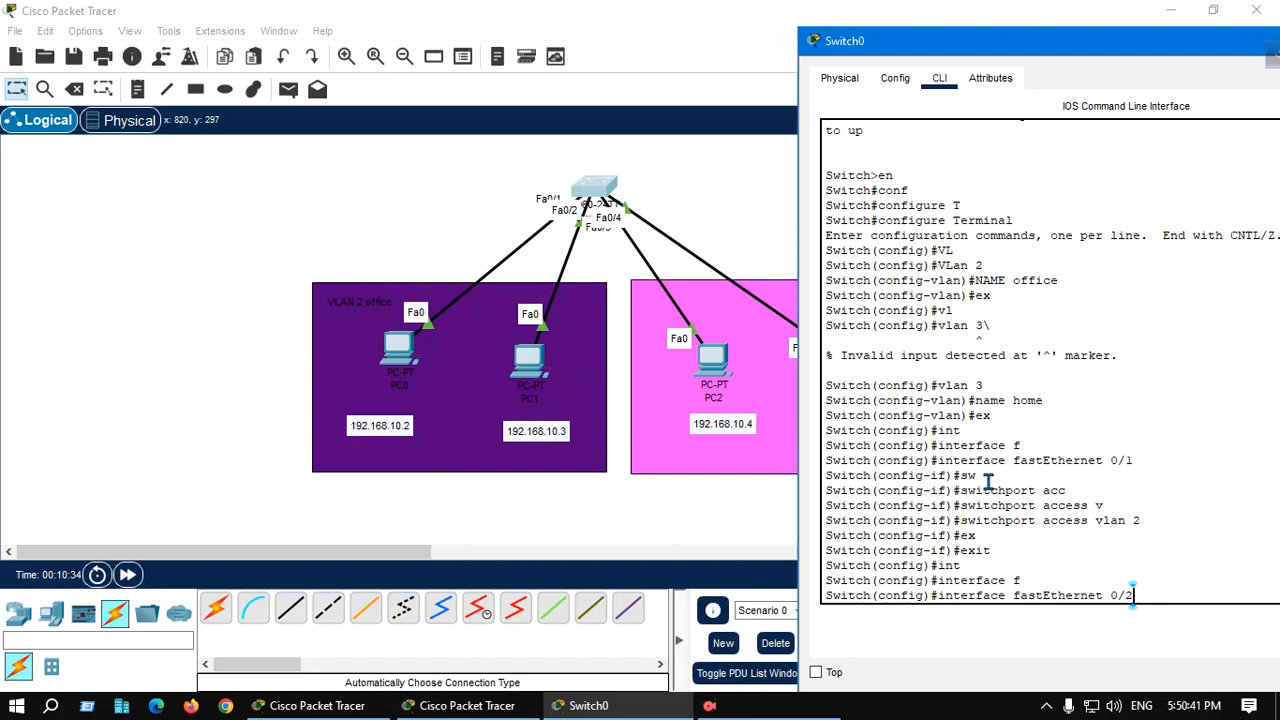
pyautogui.press('Return')
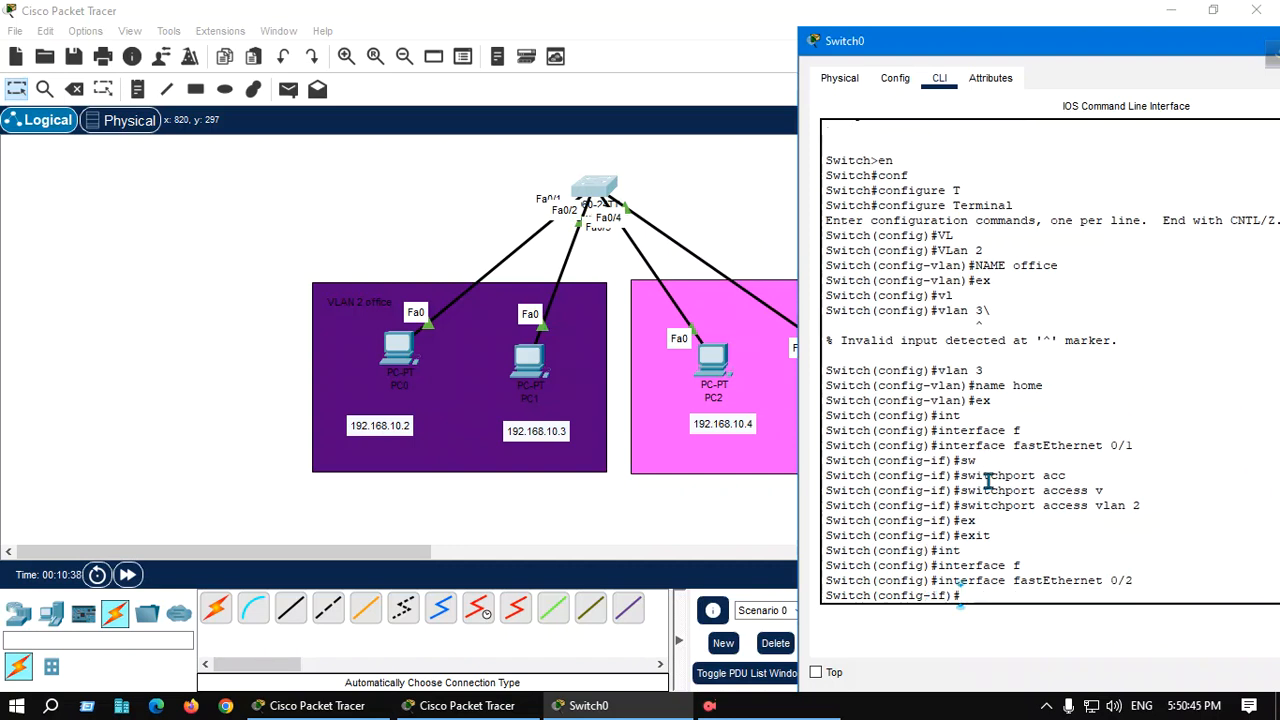
pyautogui.write('sw')
pyautogui.press('Tab')
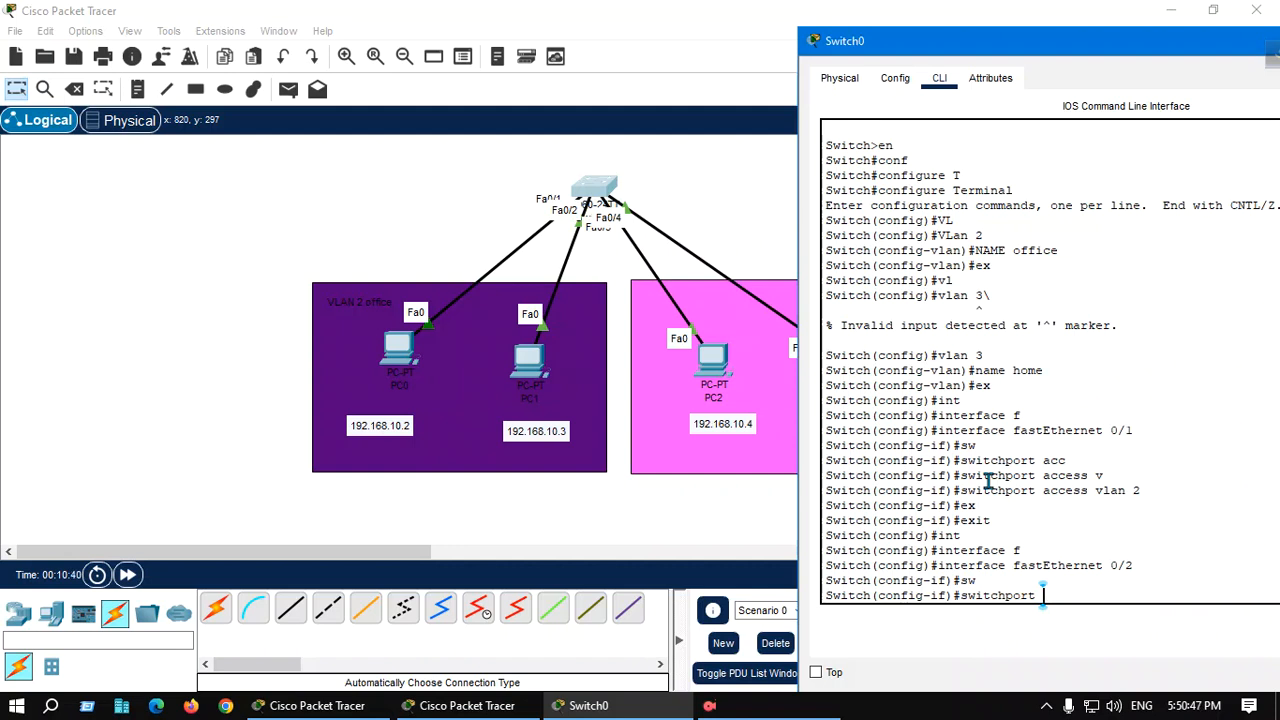
pyautogui.write('acc')
pyautogui.press('Tab')
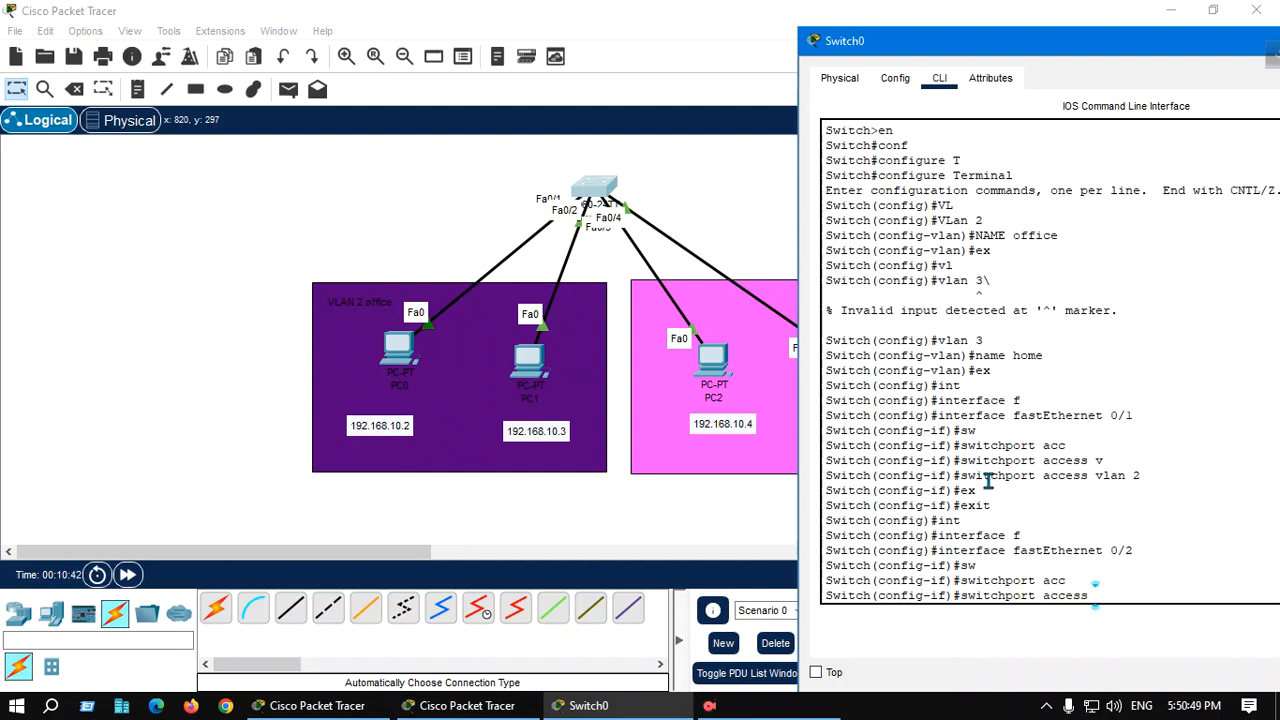
pyautogui.write('v')
pyautogui.press('Tab')
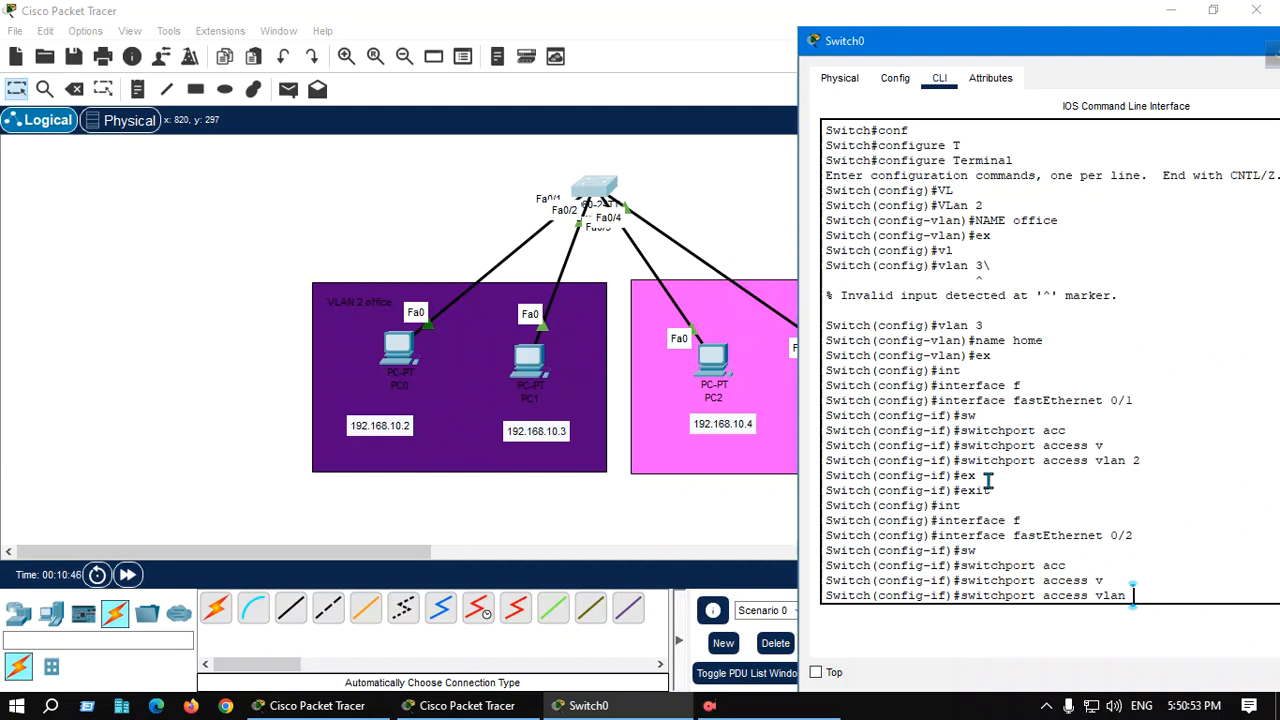
pyautogui.write('2')
pyautogui.press('Return')
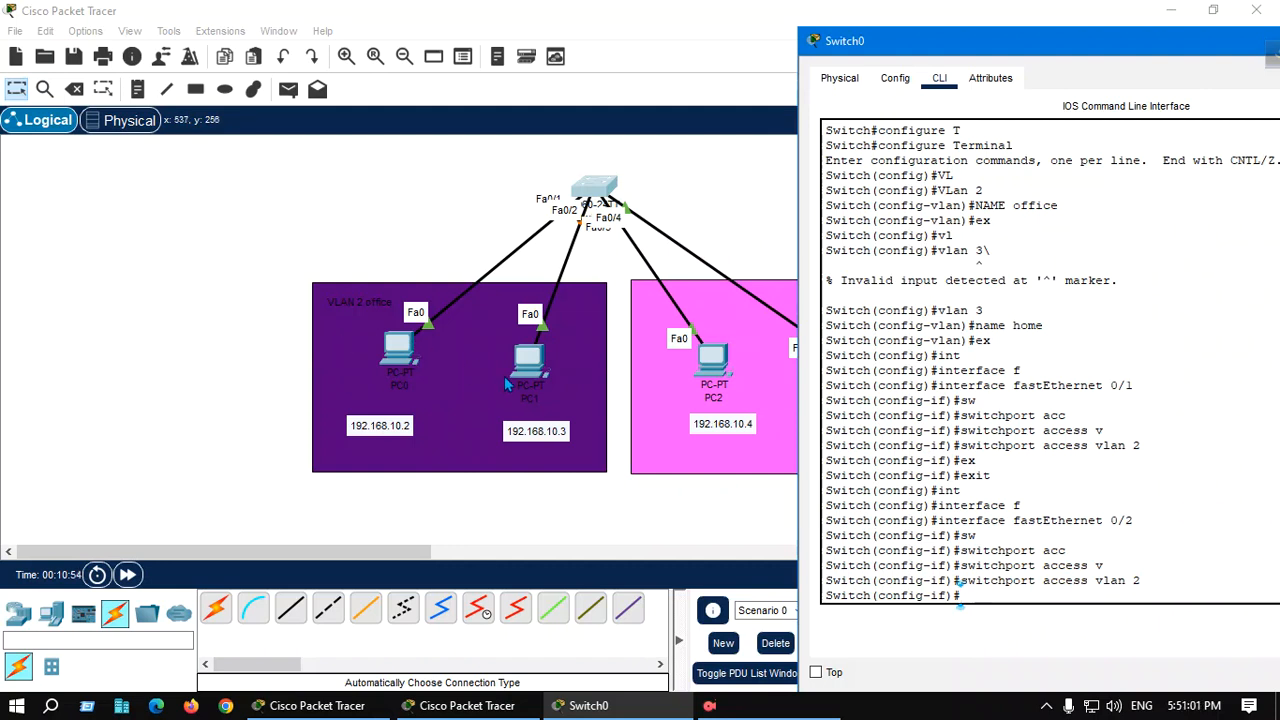
pyautogui.write('ex')
pyautogui.press('Tab')
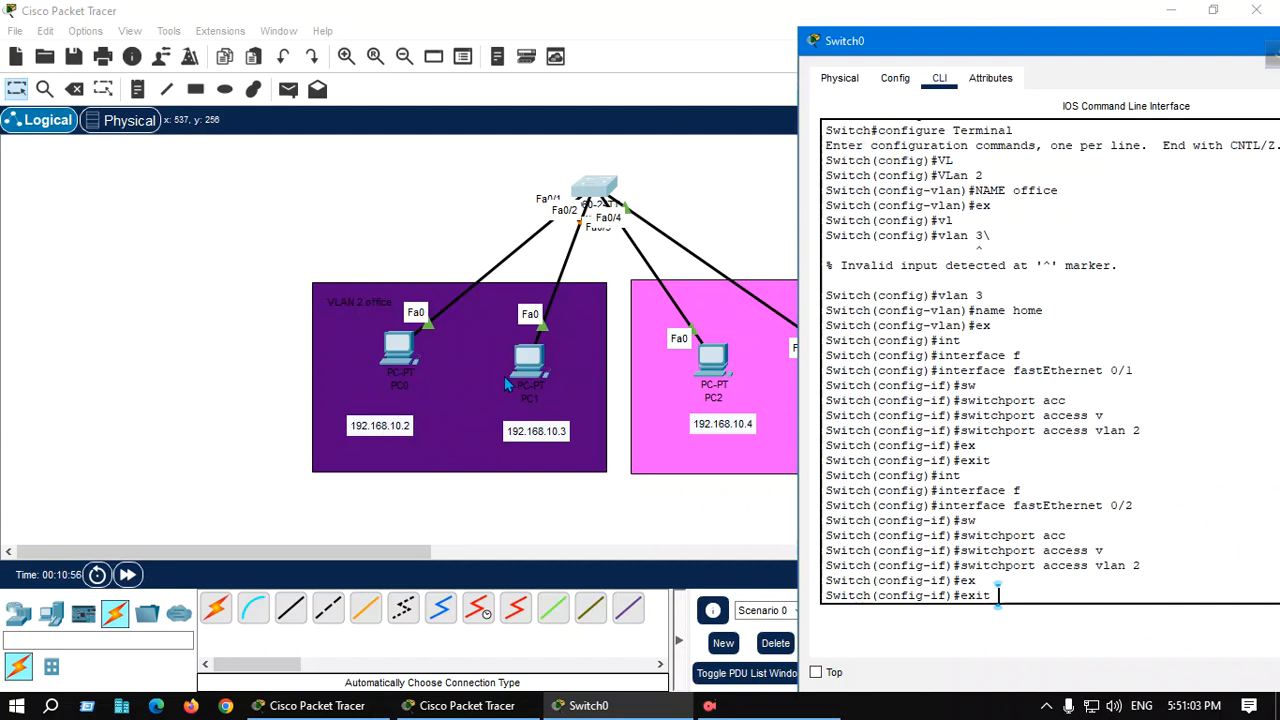
pyautogui.press('Return')
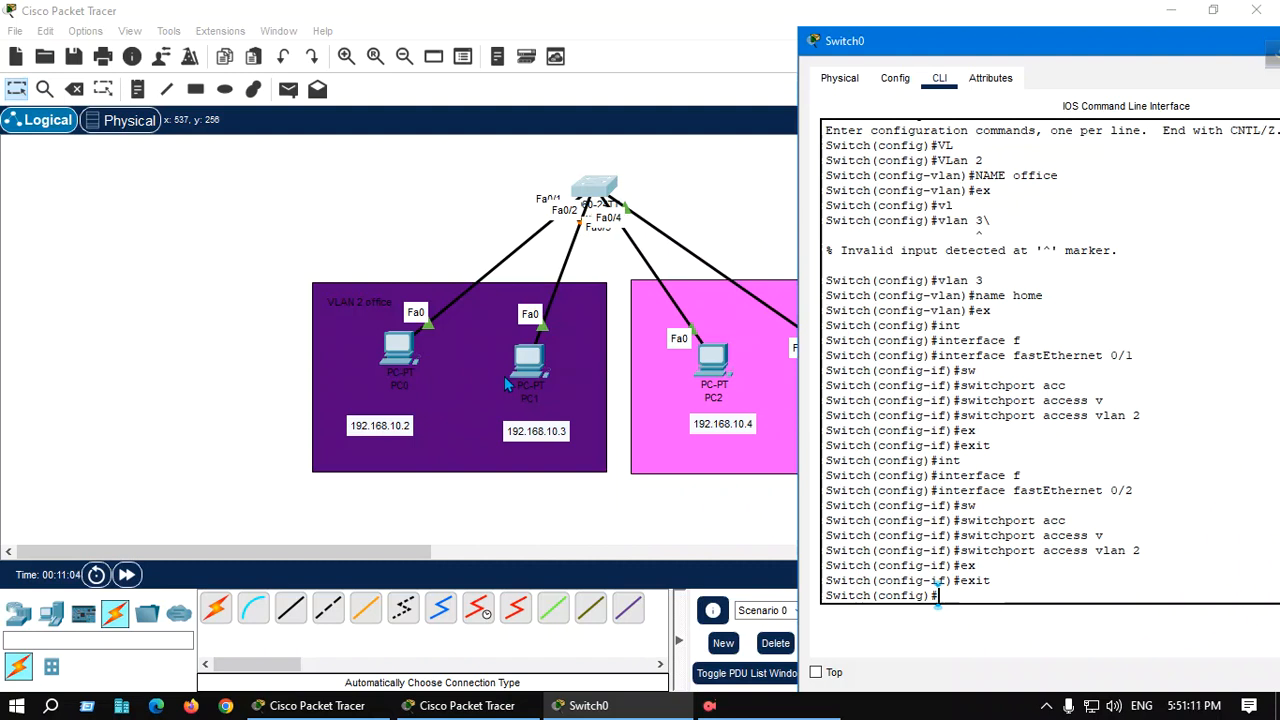
# Make interface FastEthernet 0/3 an access port in VLAN 3 and exit the interface configuration
pyautogui.write('i')
pyautogui.write('nt')
pyautogui.press('Tab')
pyautogui.write('f')
pyautogui.press('Tab')
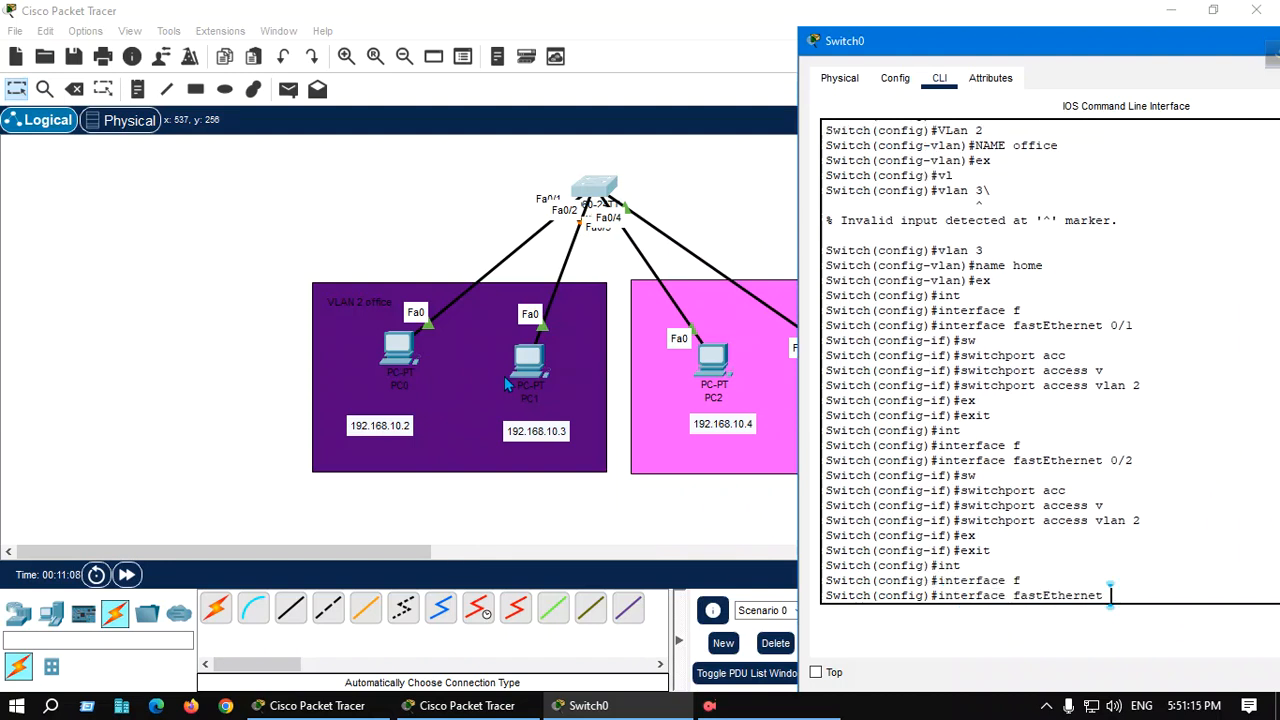
pyautogui.write('0/3')
pyautogui.press('Return')
pyautogui.write('sw')
pyautogui.press('Tab')
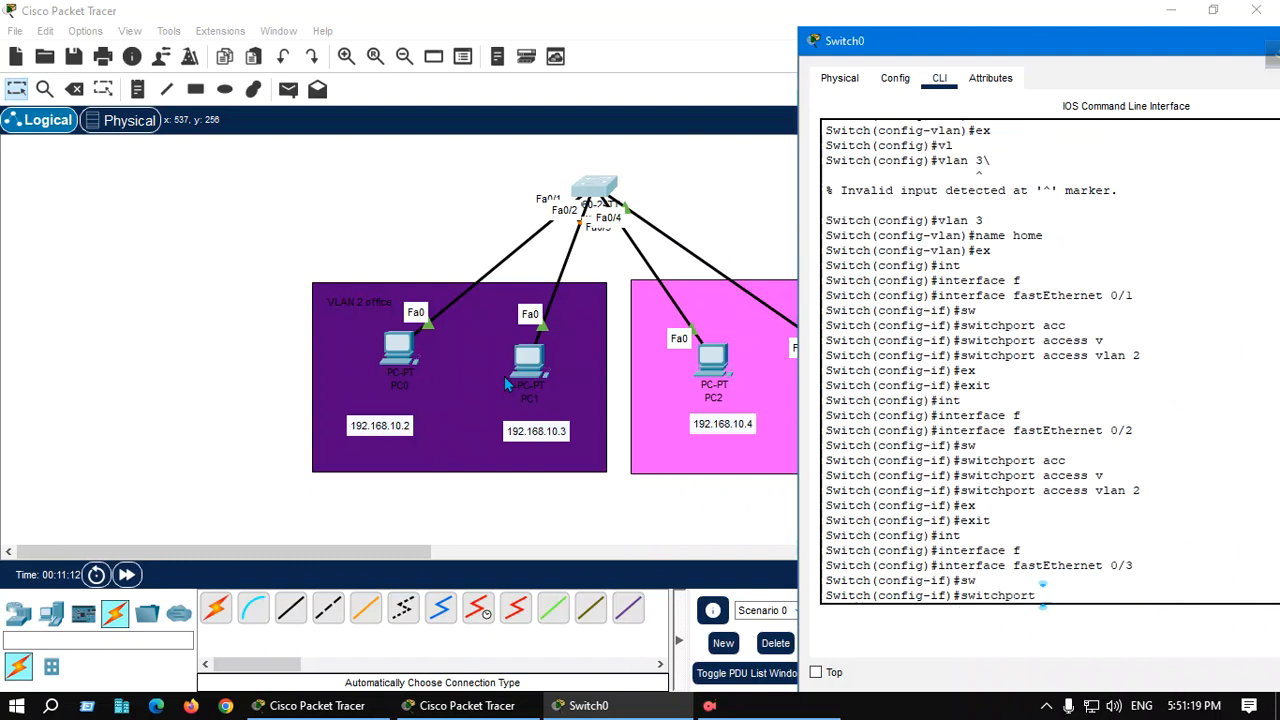
pyautogui.write('acc')
pyautogui.press('Tab')
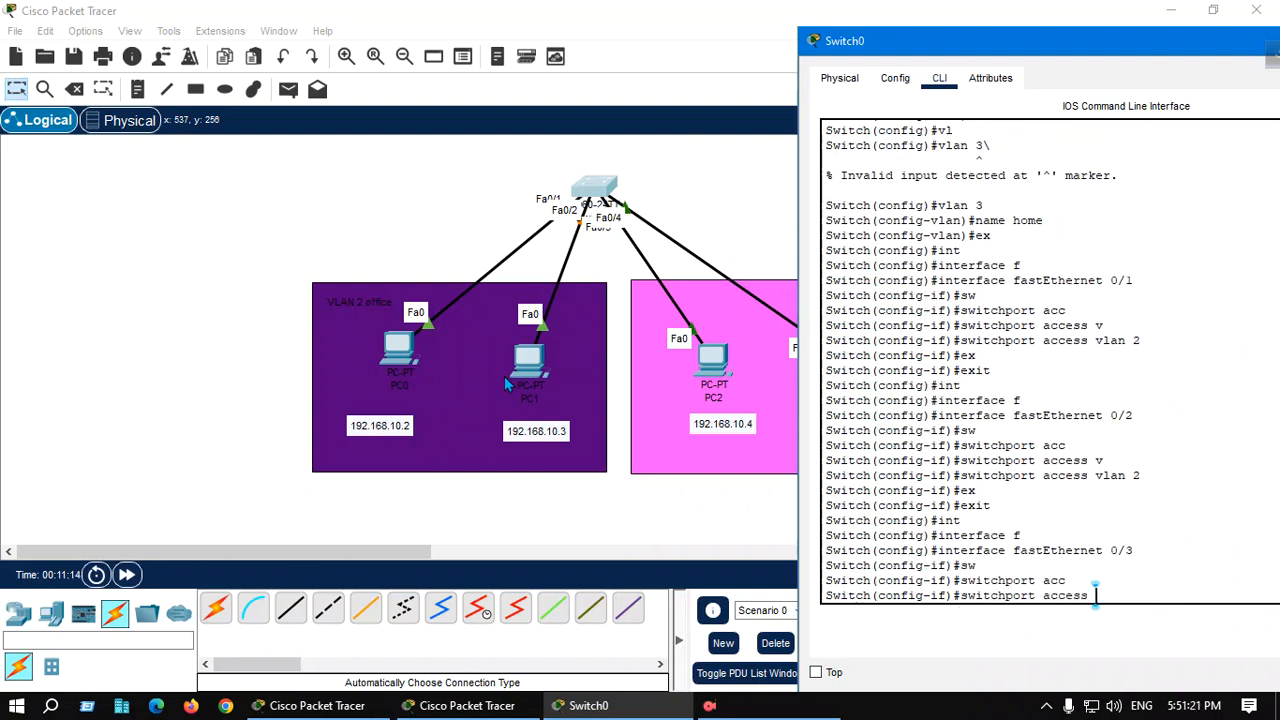
pyautogui.write('v')
pyautogui.press('Tab')
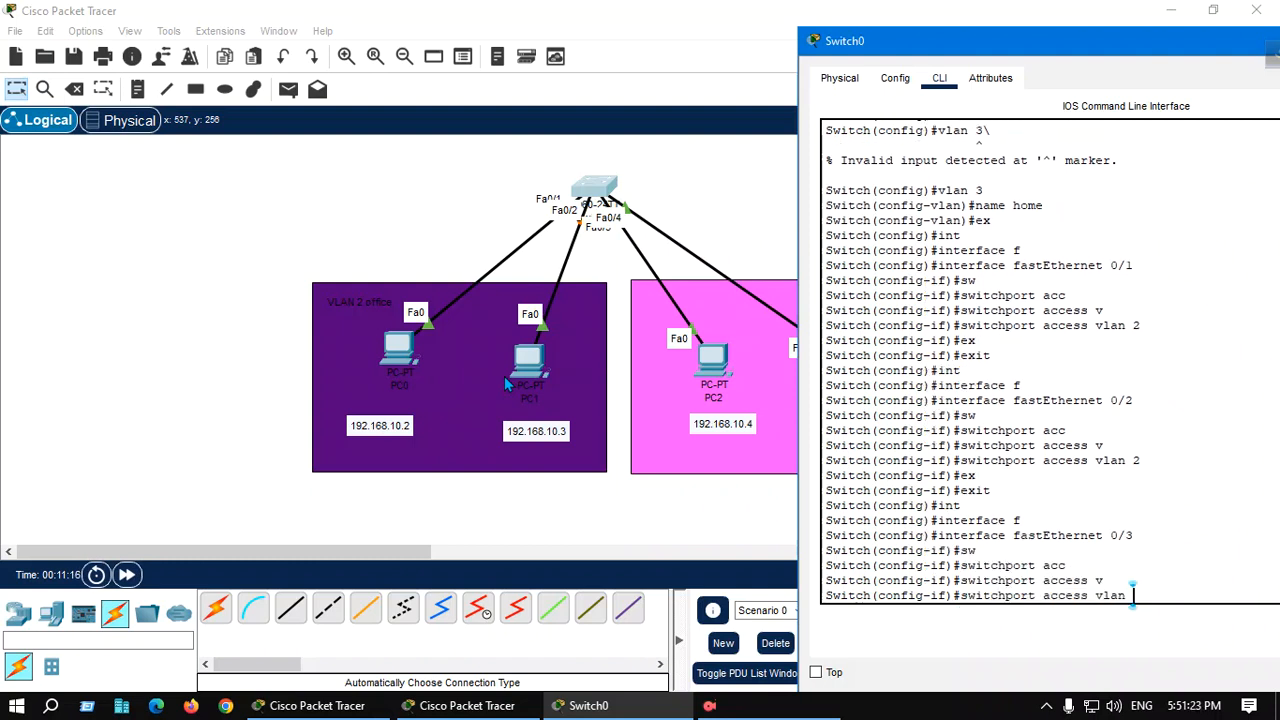
pyautogui.write('3')
pyautogui.press('Return')
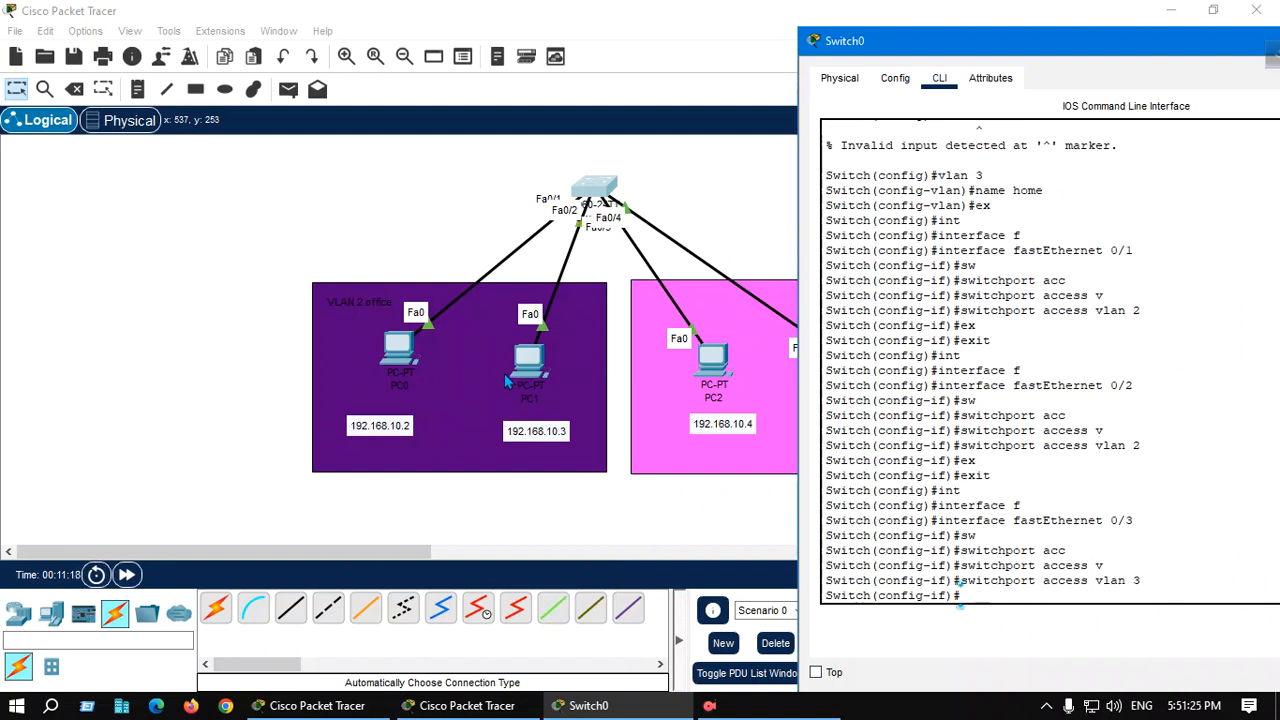
pyautogui.write('ex')
pyautogui.press('Tab')
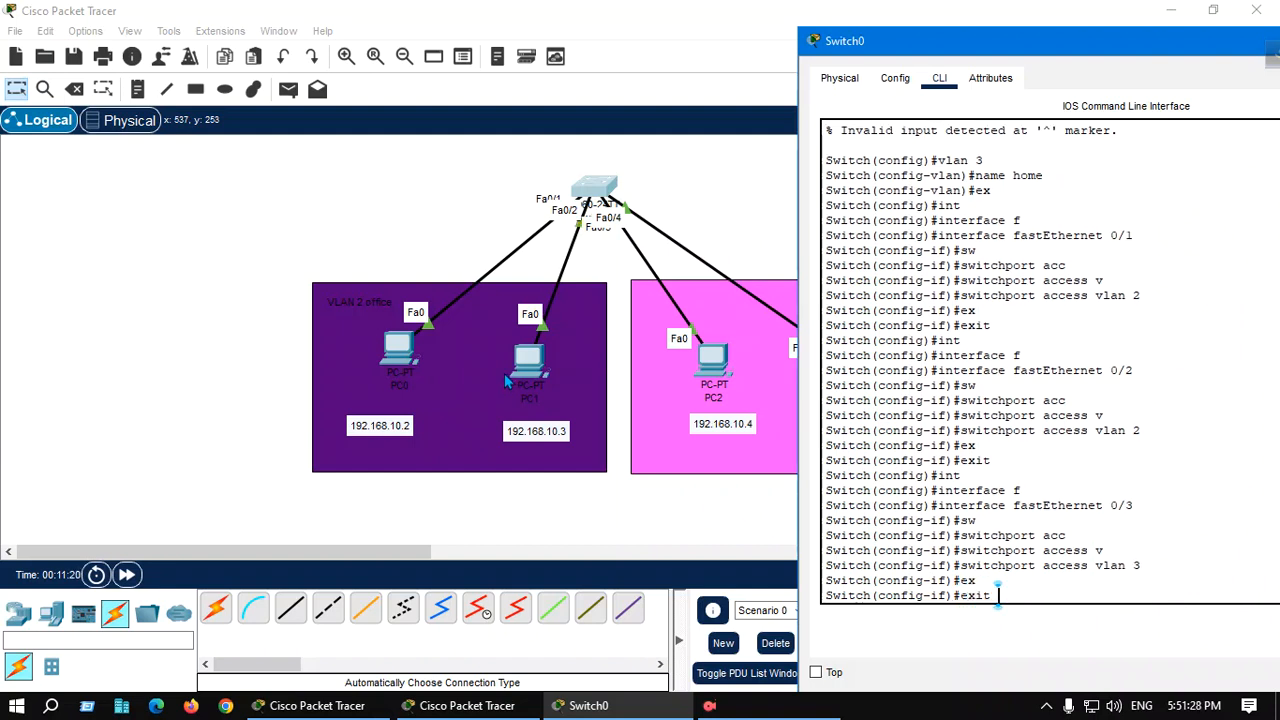
pyautogui.press('Return')
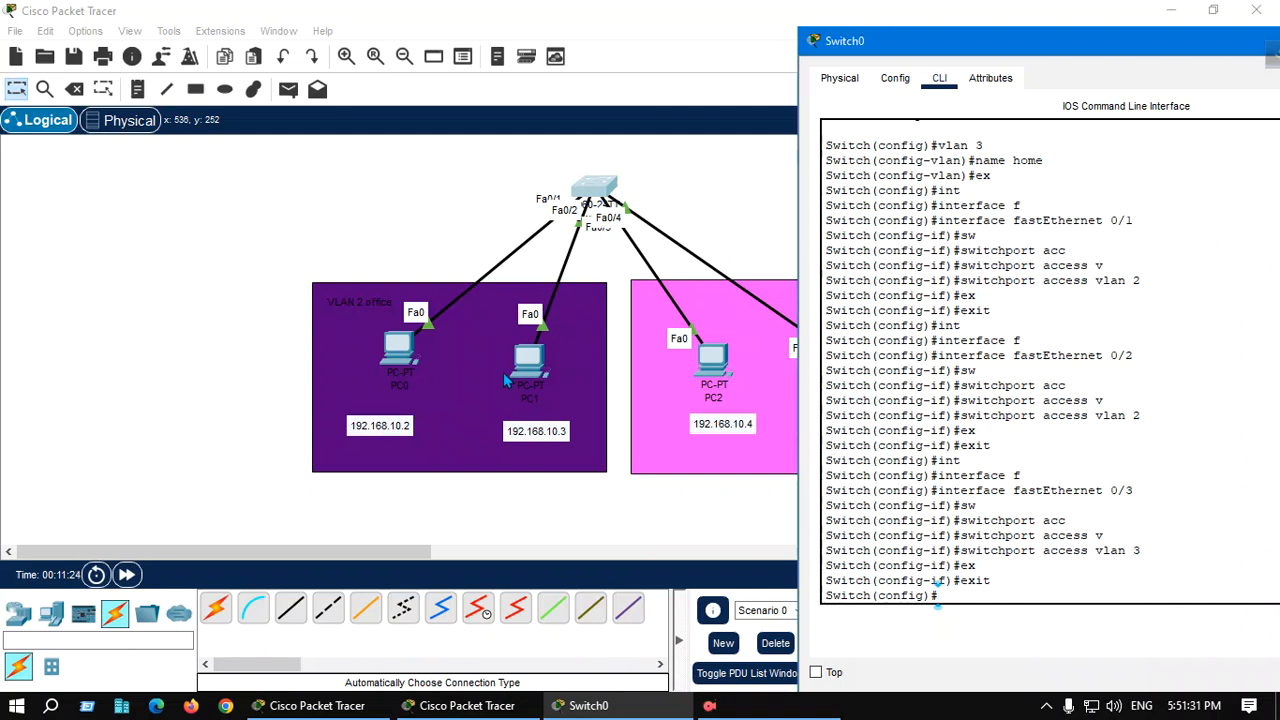
# Make interface FastEthernet 0/4 an access port in VLAN 3, exit the interface configuration, and close the switch window
pyautogui.write('int')
pyautogui.press('Tab')
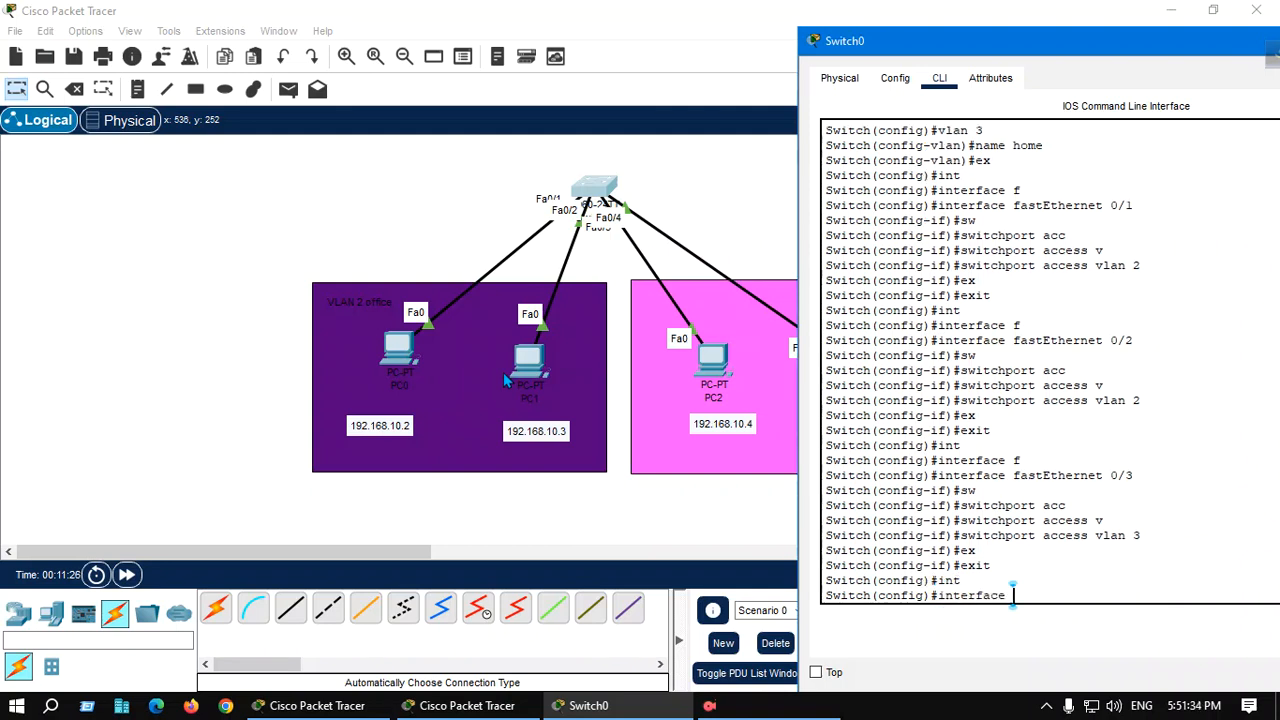
pyautogui.write('f')
pyautogui.press('Tab')
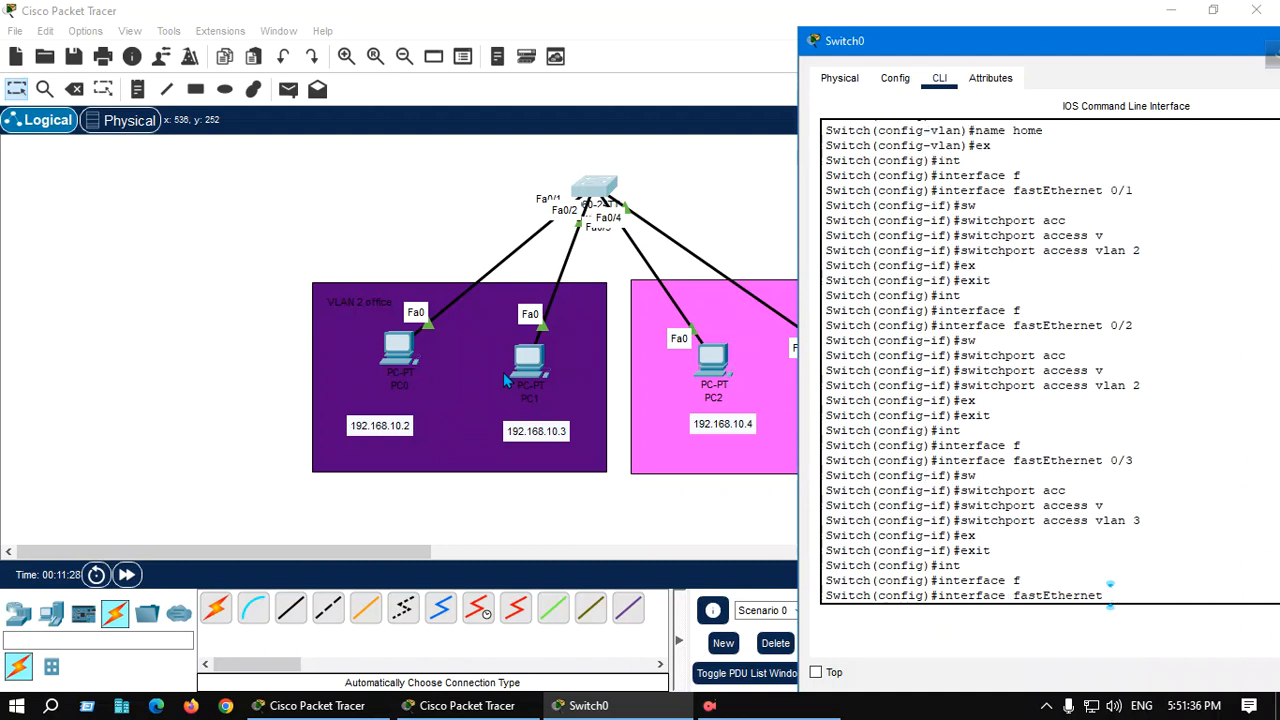
pyautogui.write('0/4')
pyautogui.press('Return')
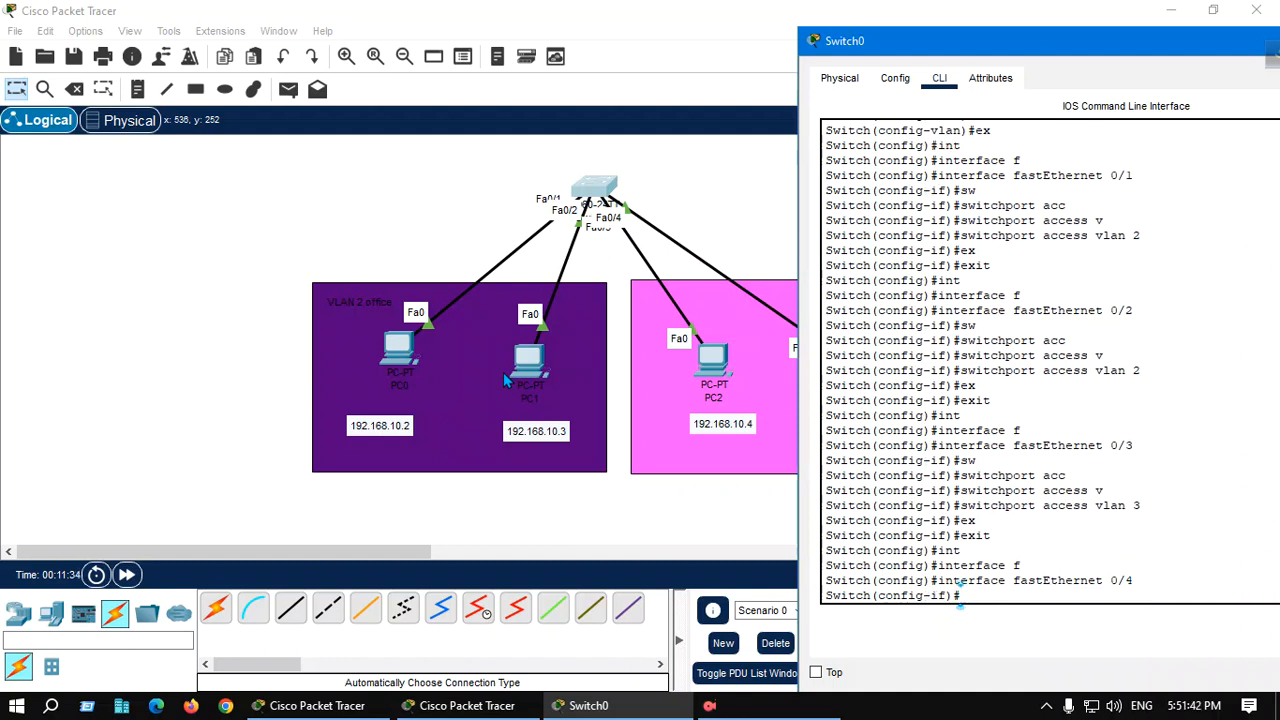
pyautogui.write('sw')
pyautogui.press('Tab')
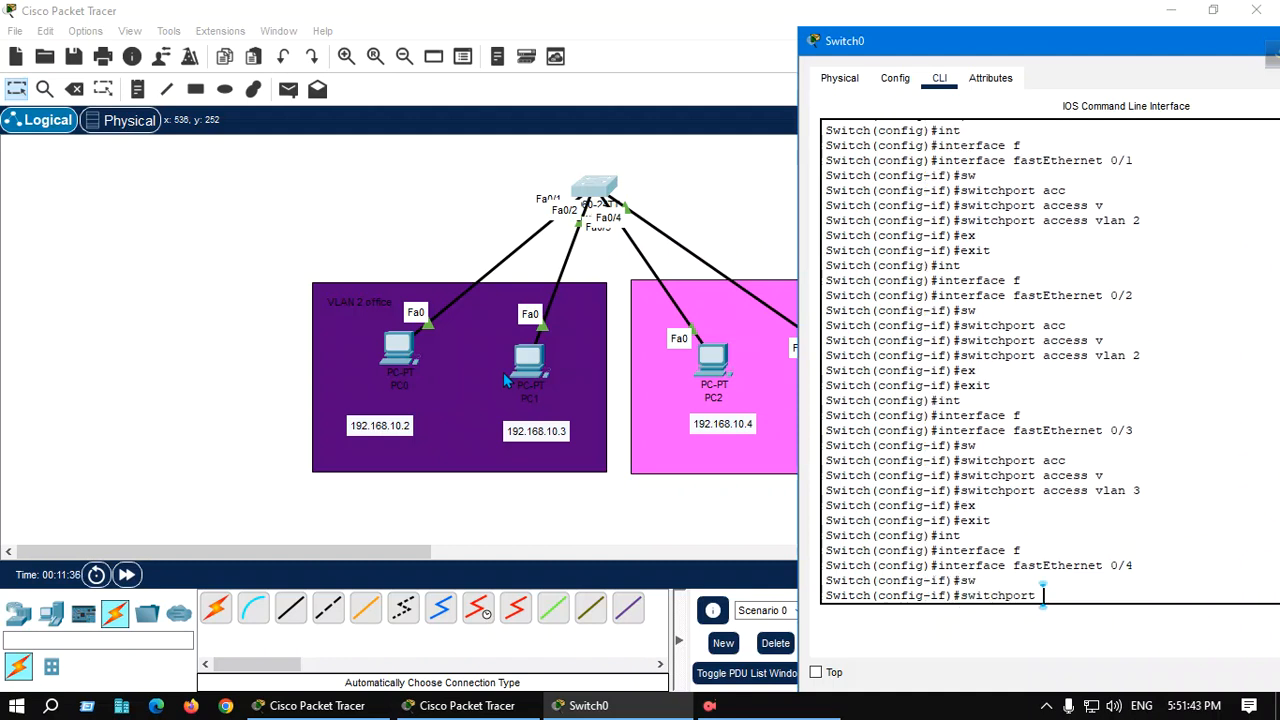
pyautogui.write('ac')
pyautogui.write('c')
pyautogui.press('Tab')
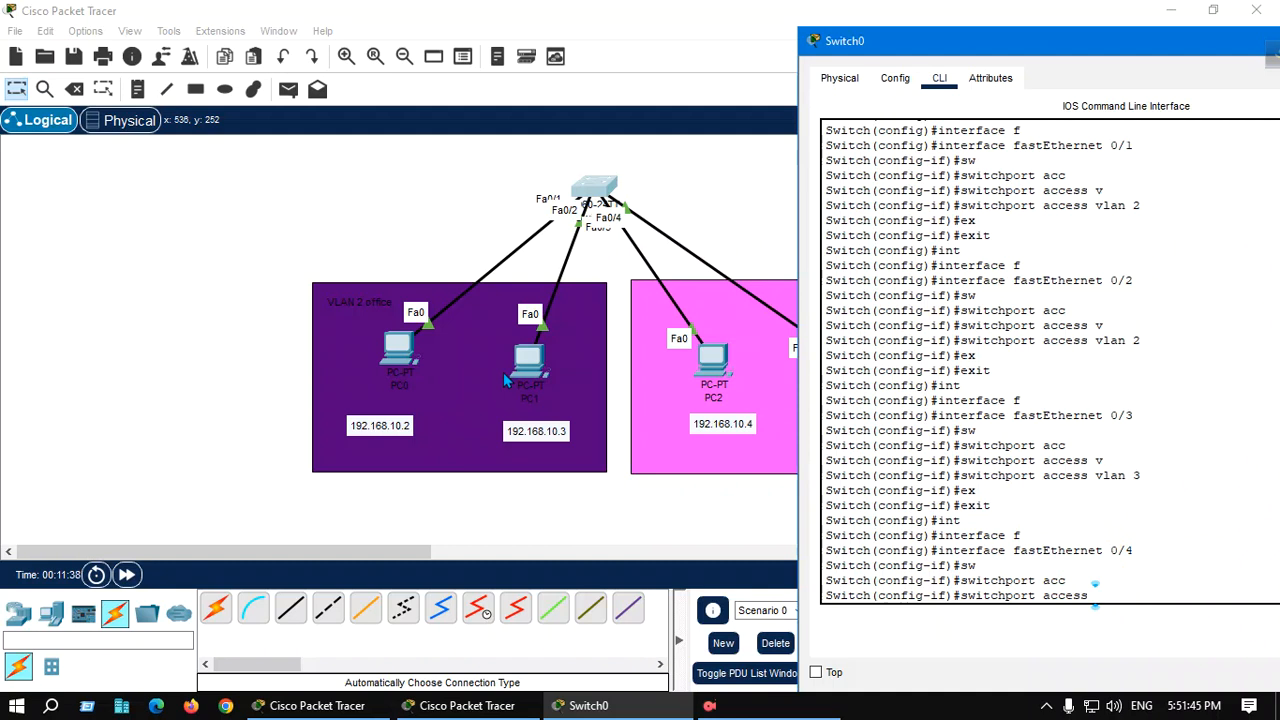
pyautogui.write('v')
pyautogui.press('Tab')
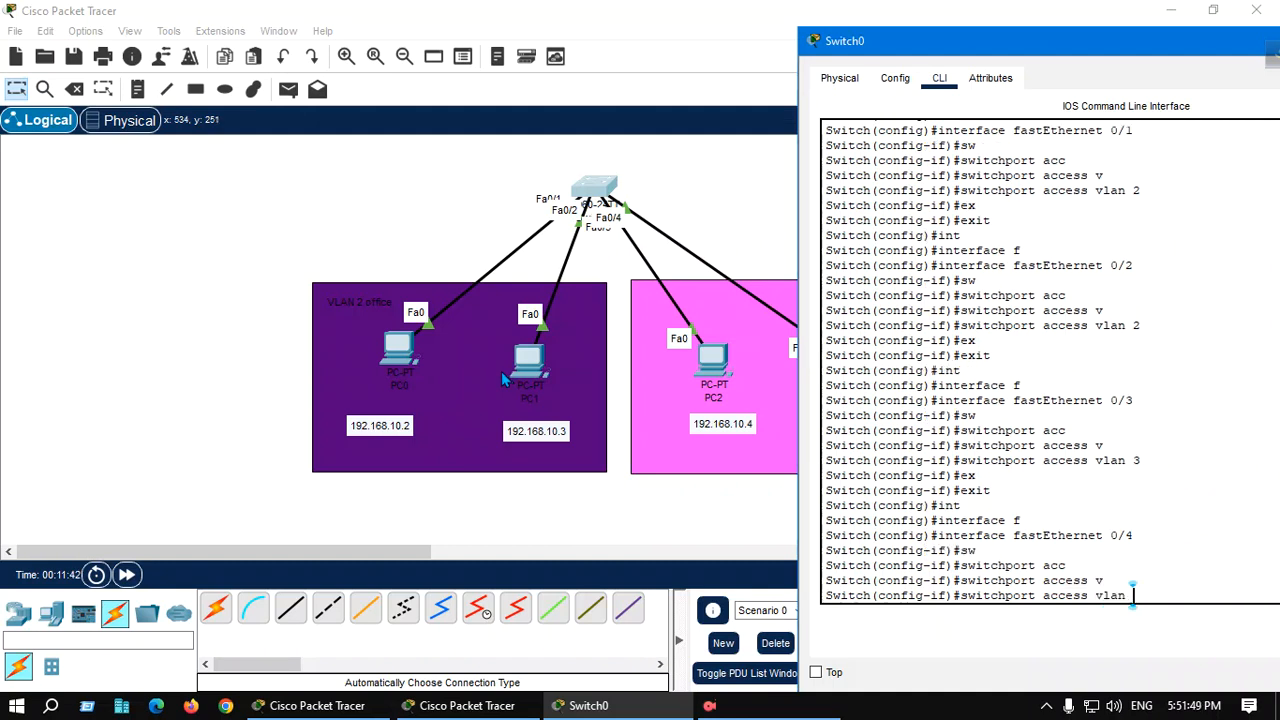
pyautogui.write('3')
pyautogui.press('Return')
pyautogui.write('e')
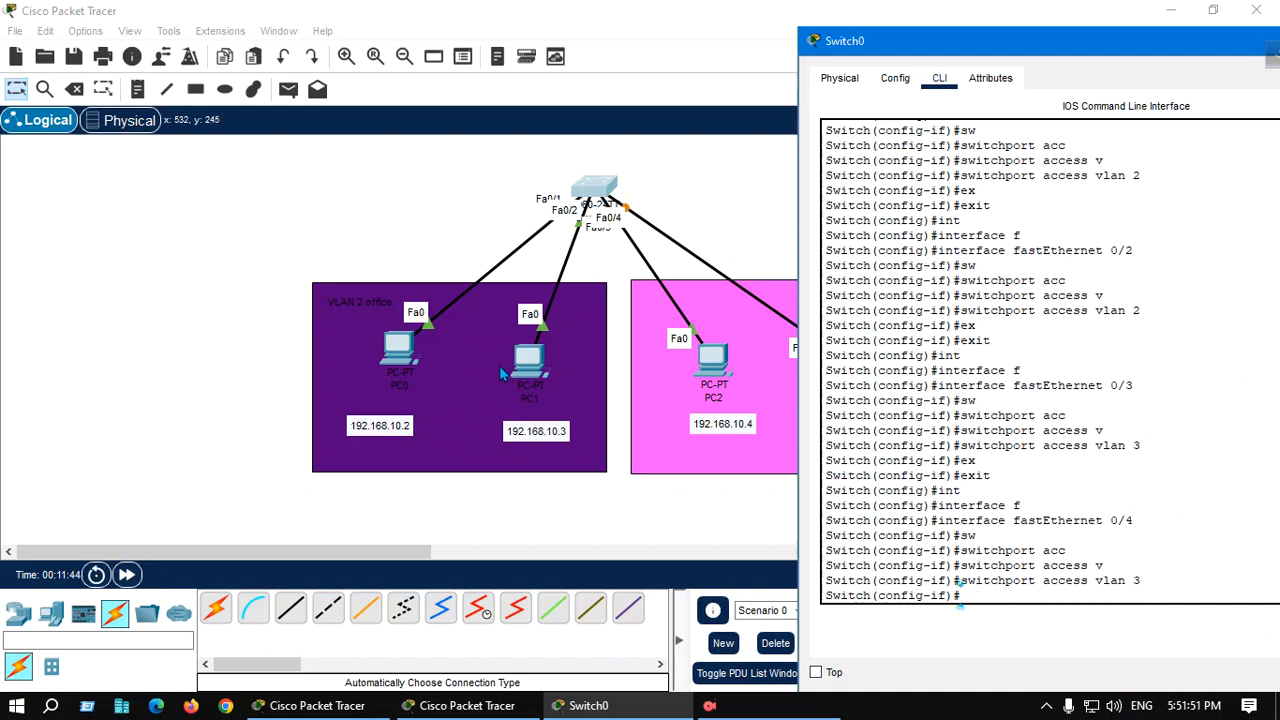
pyautogui.write('x')
pyautogui.press('Tab')
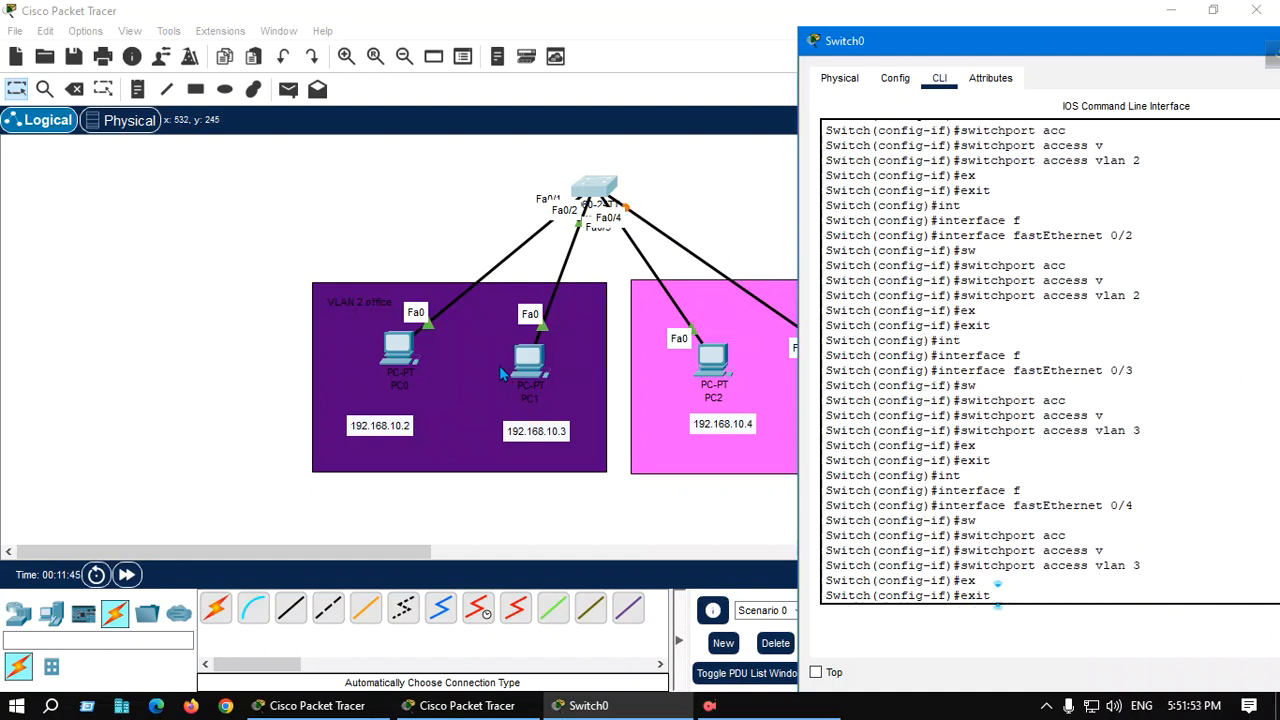
pyautogui.press('Return')
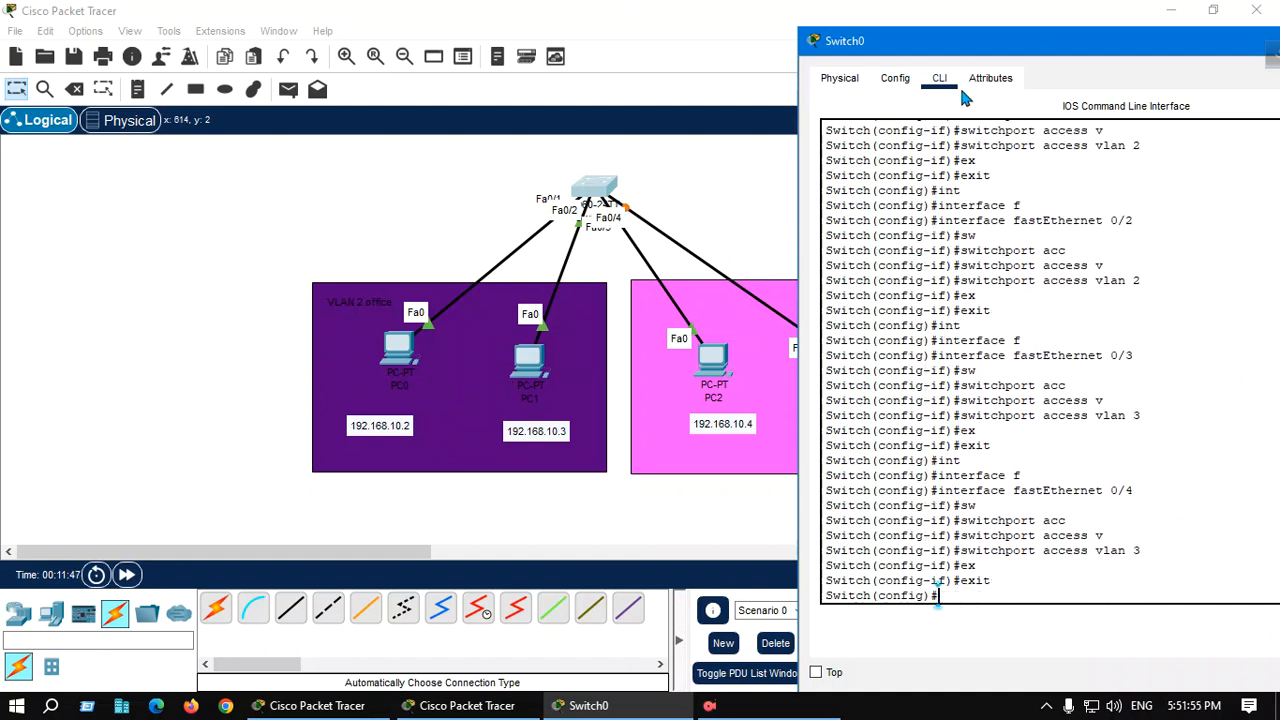
pyautogui.moveTo(1043, 65); pyautogui.dragTo(821, 63)
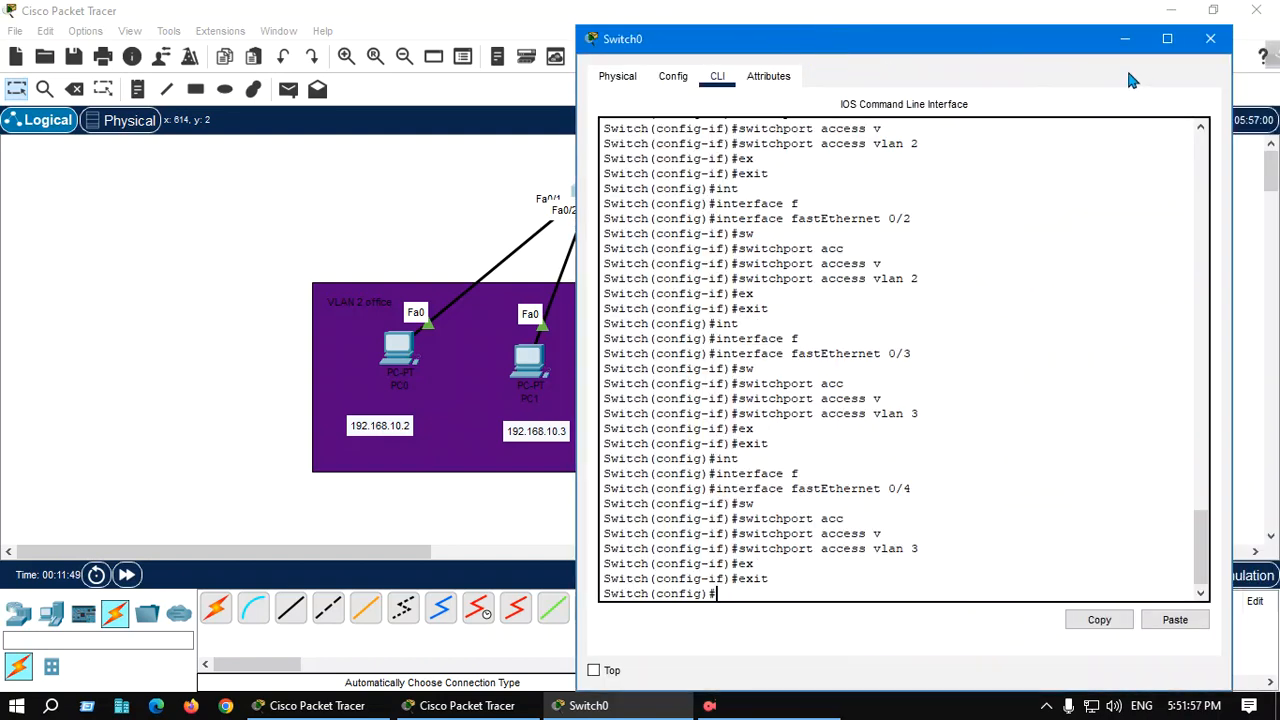
pyautogui.click(1207, 40)
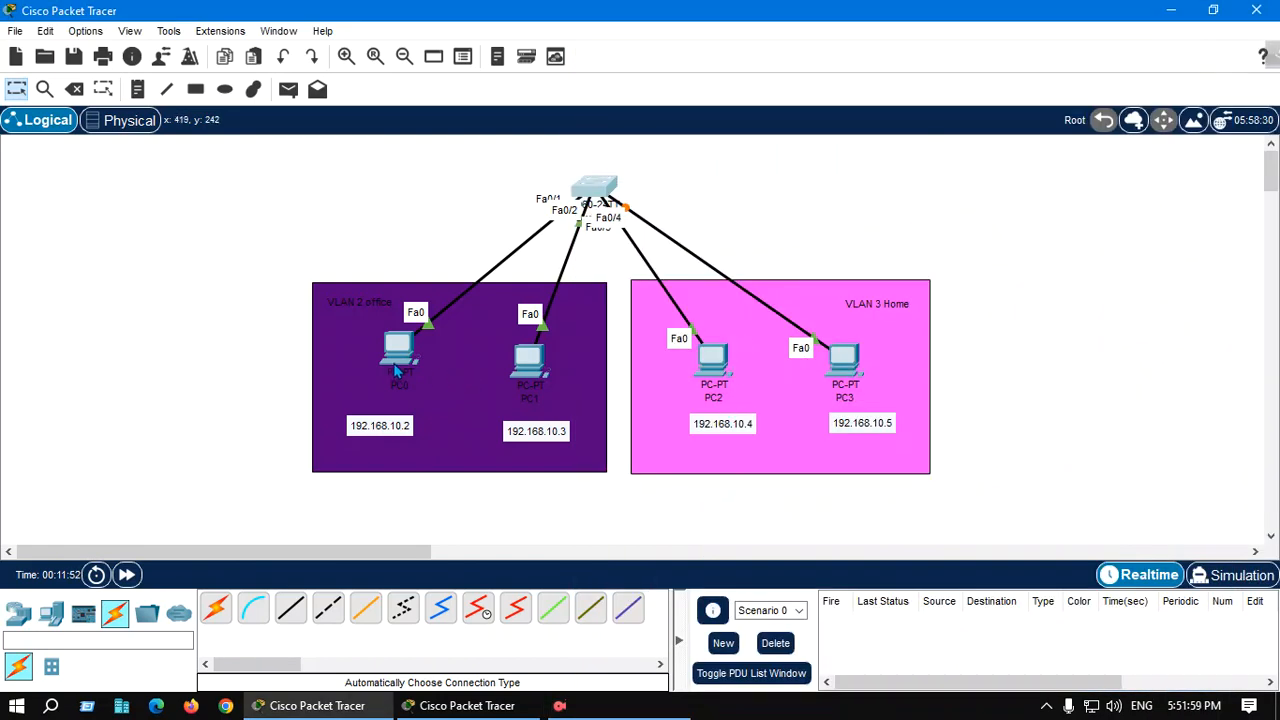
# Open PC0's command prompt and ping 192.168.10.1
pyautogui.moveTo(396, 370)
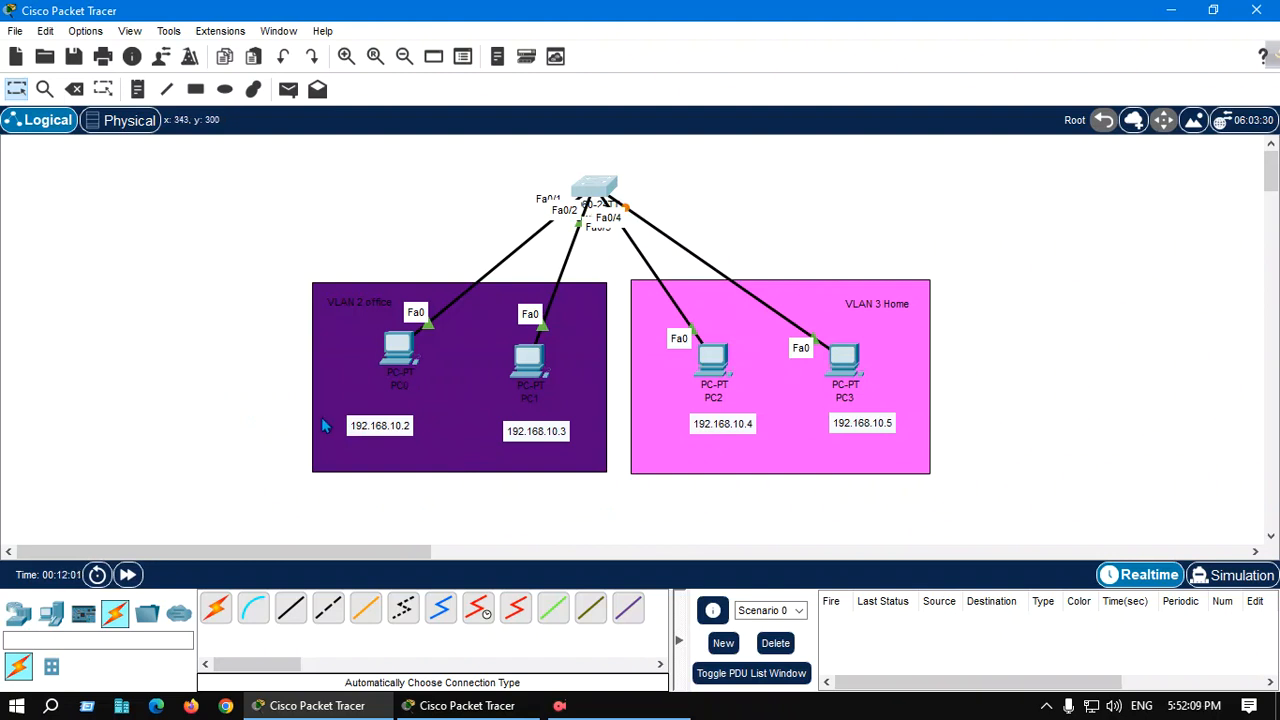
pyautogui.click(405, 356)
pyautogui.click(790, 190)
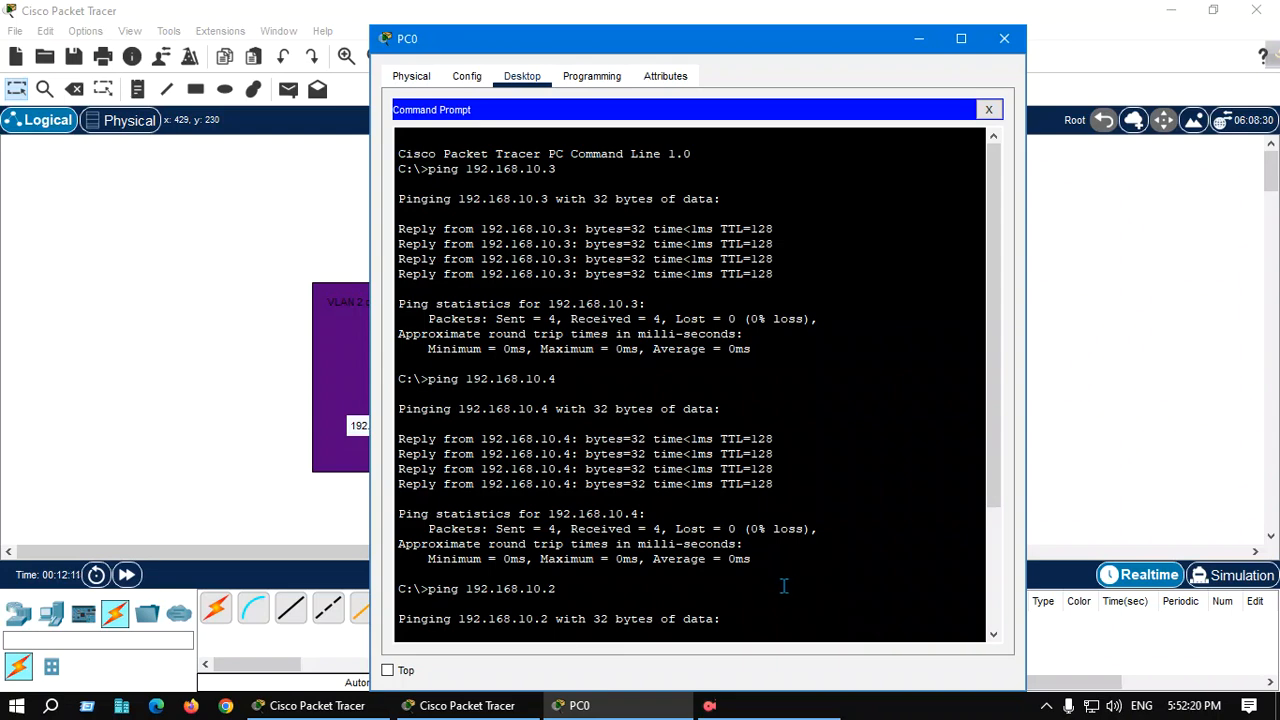
pyautogui.moveTo(693, 40); pyautogui.dragTo(868, 40)
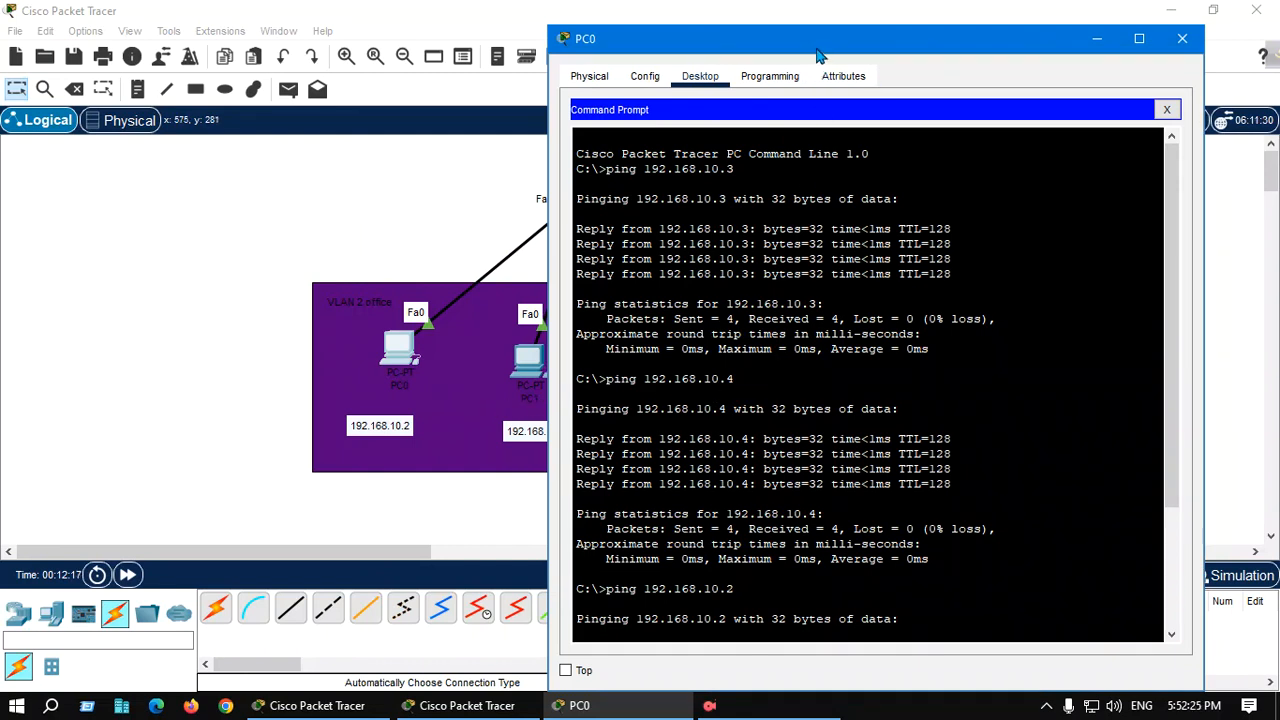
pyautogui.scroll(-4, 860, 513)
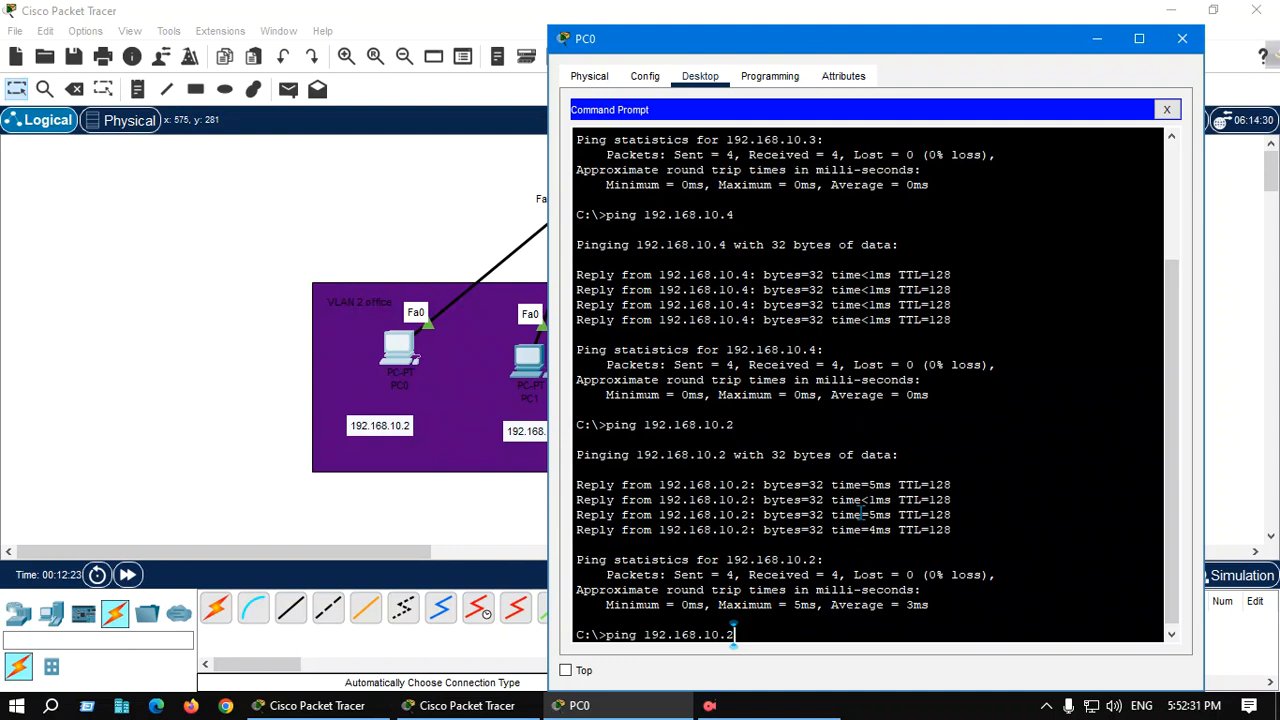
pyautogui.press('BackSpace')
pyautogui.write('1')
pyautogui.press('Return')
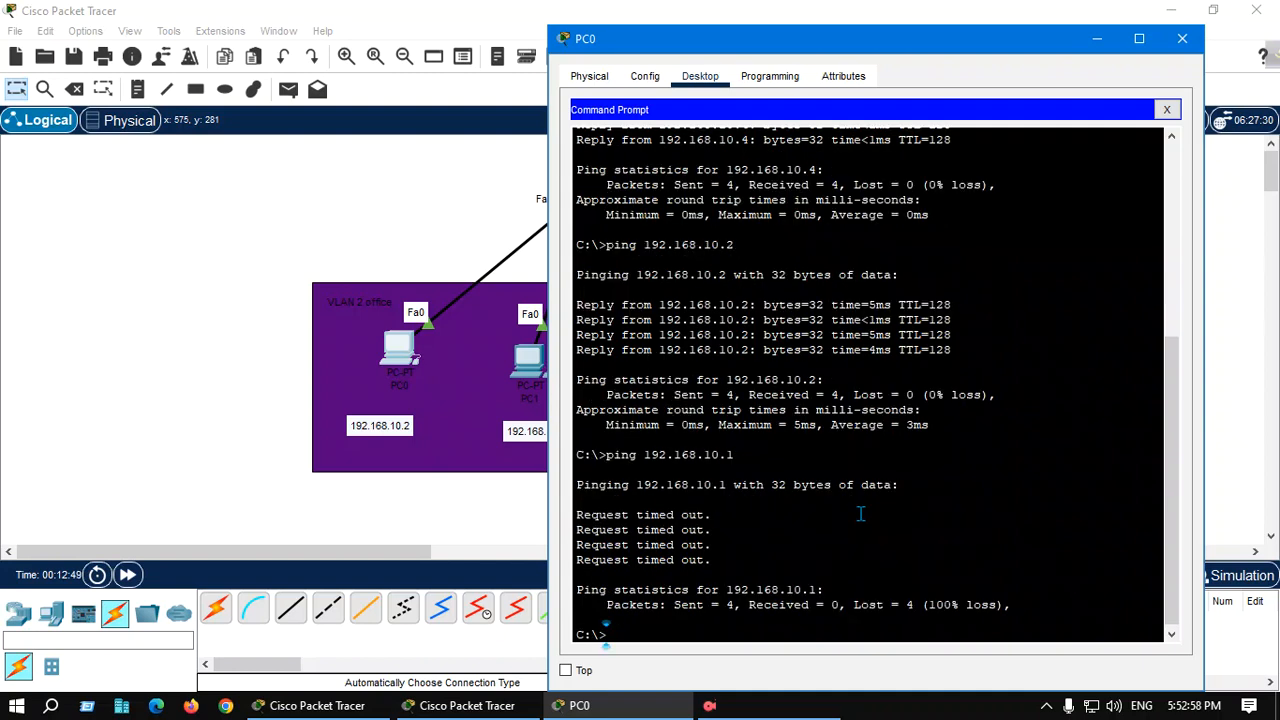
# From PC0, ping 192.168.10.3 and 192.168.10.4
pyautogui.press('Up')
pyautogui.press('BackSpace')
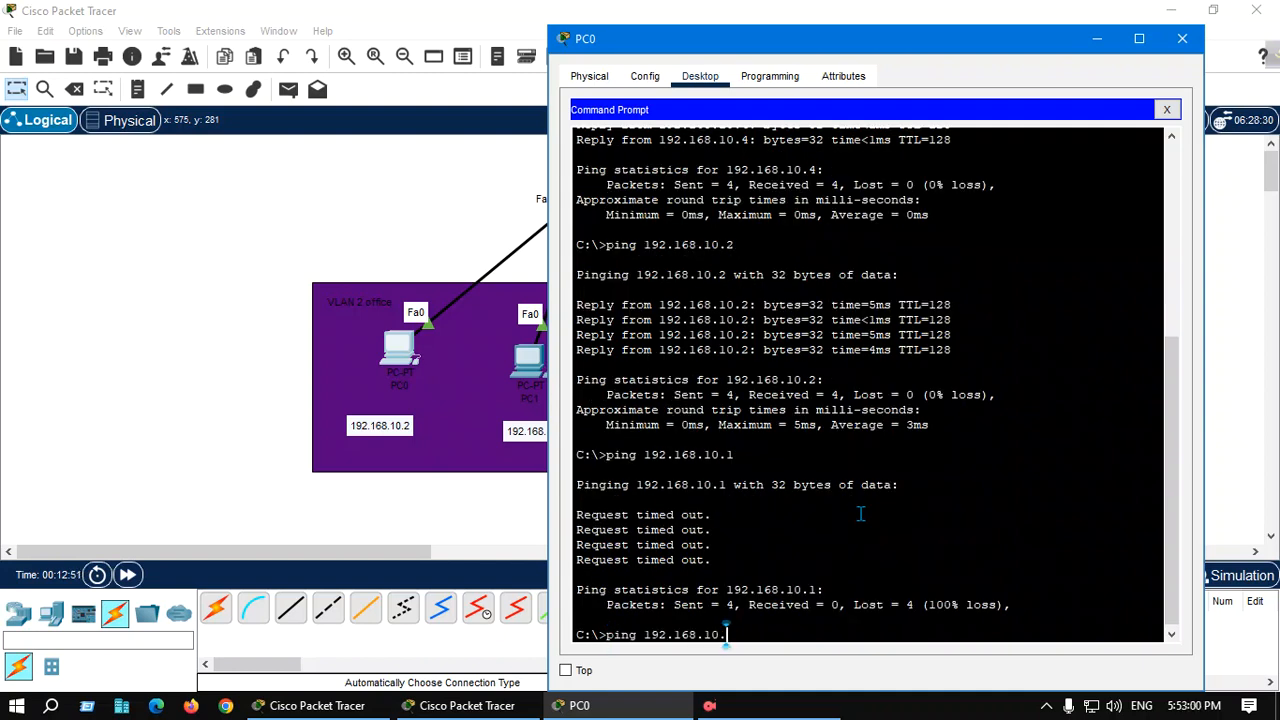
pyautogui.write('2')
pyautogui.press('BackSpace')
pyautogui.write('3')
pyautogui.press('Return')
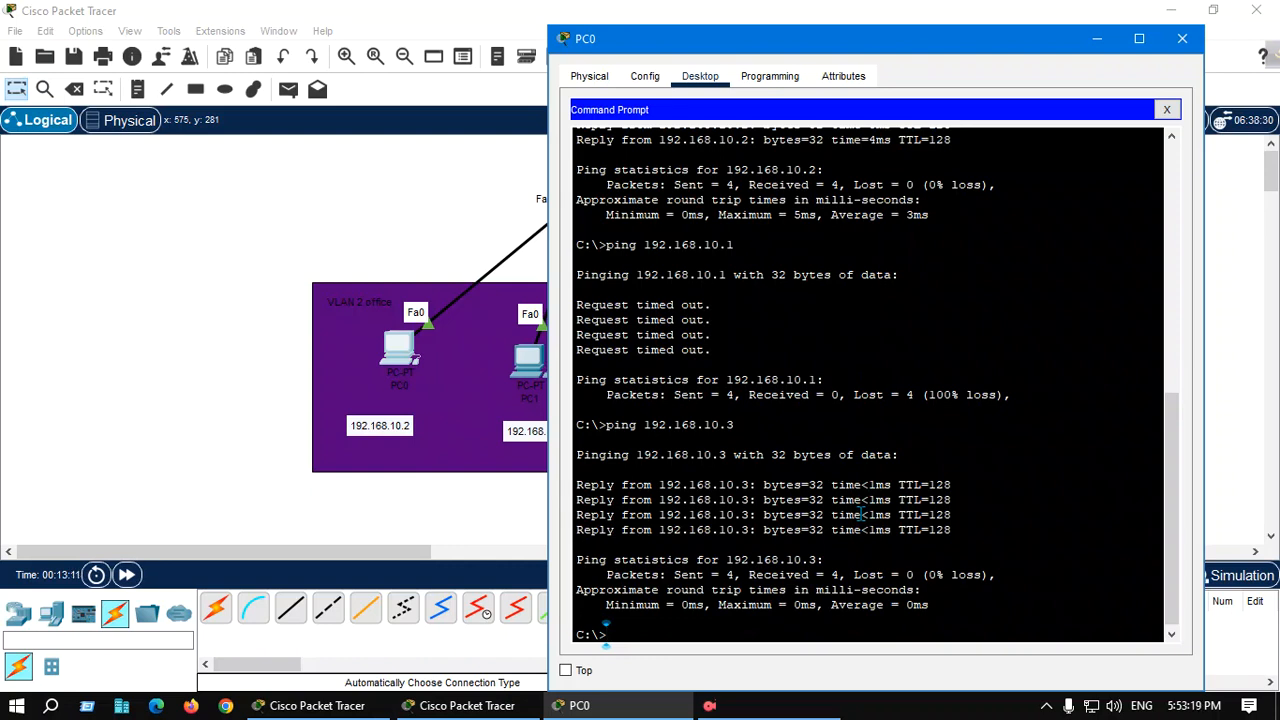
pyautogui.press('Up')
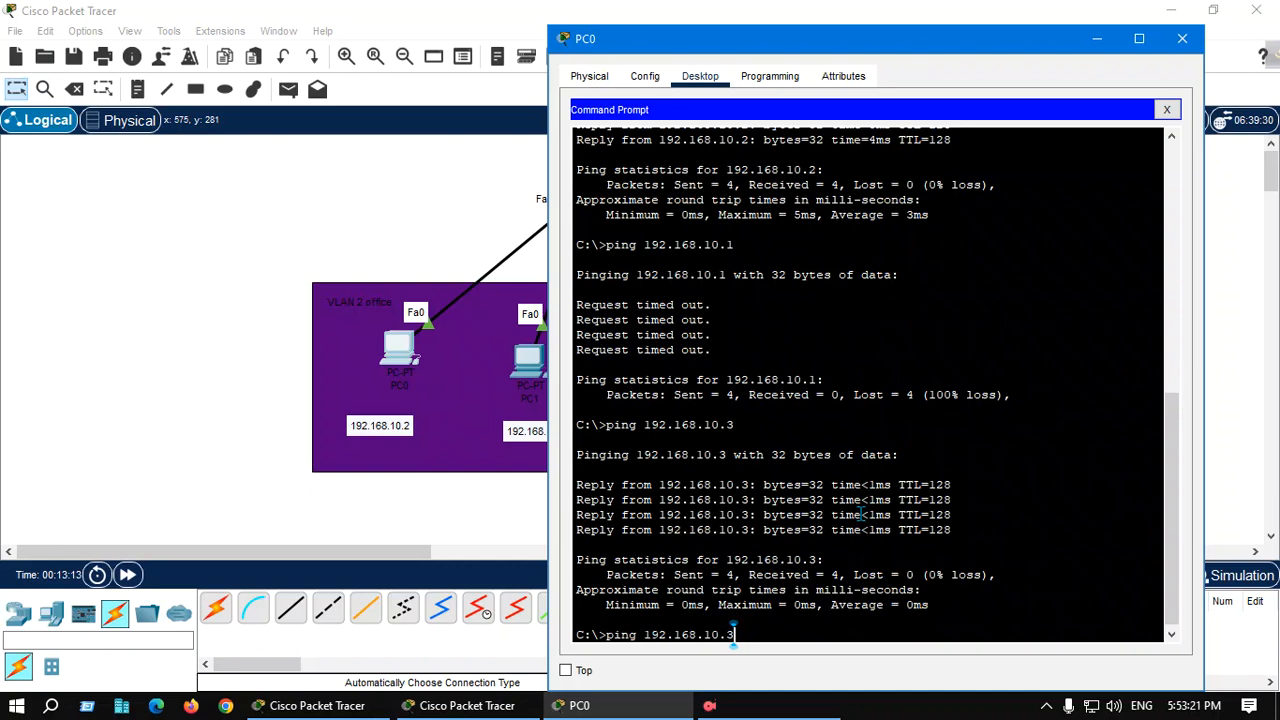
pyautogui.press('BackSpace')
pyautogui.write('4')
pyautogui.press('Return')
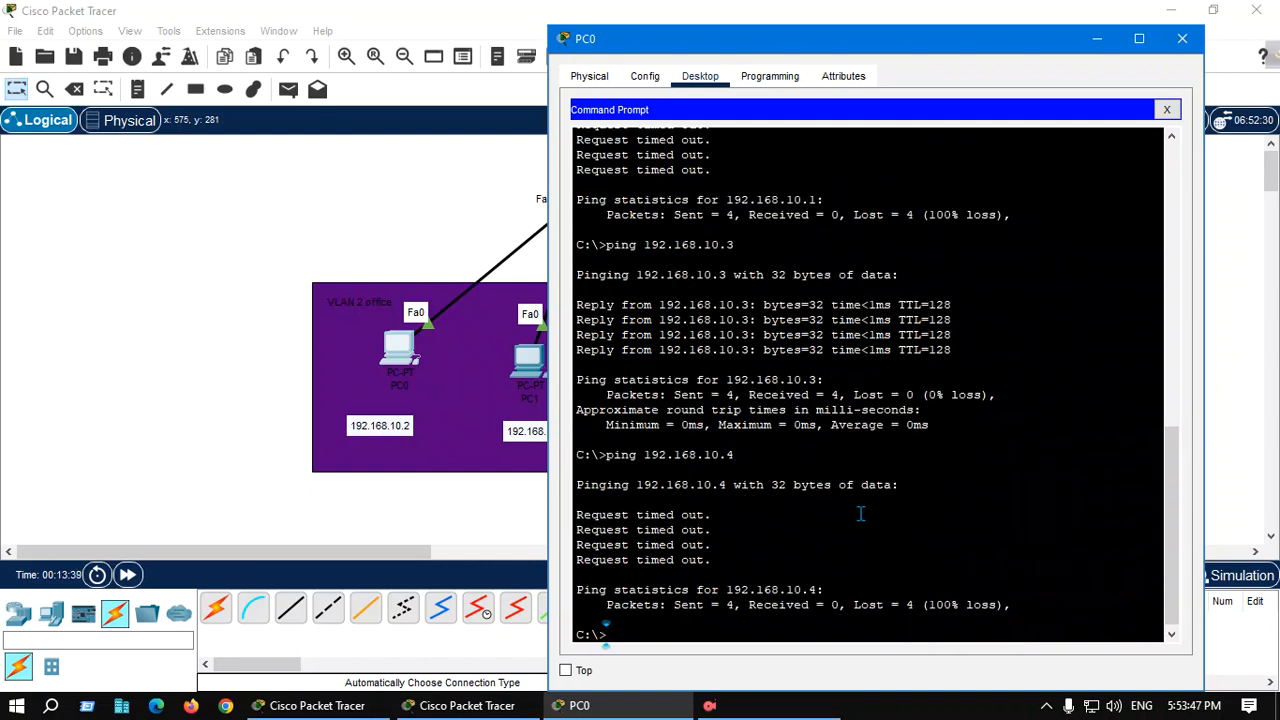
# Ping 192.168.10.5 from PC0 and close its window
pyautogui.press('Up')
pyautogui.press('BackSpace')
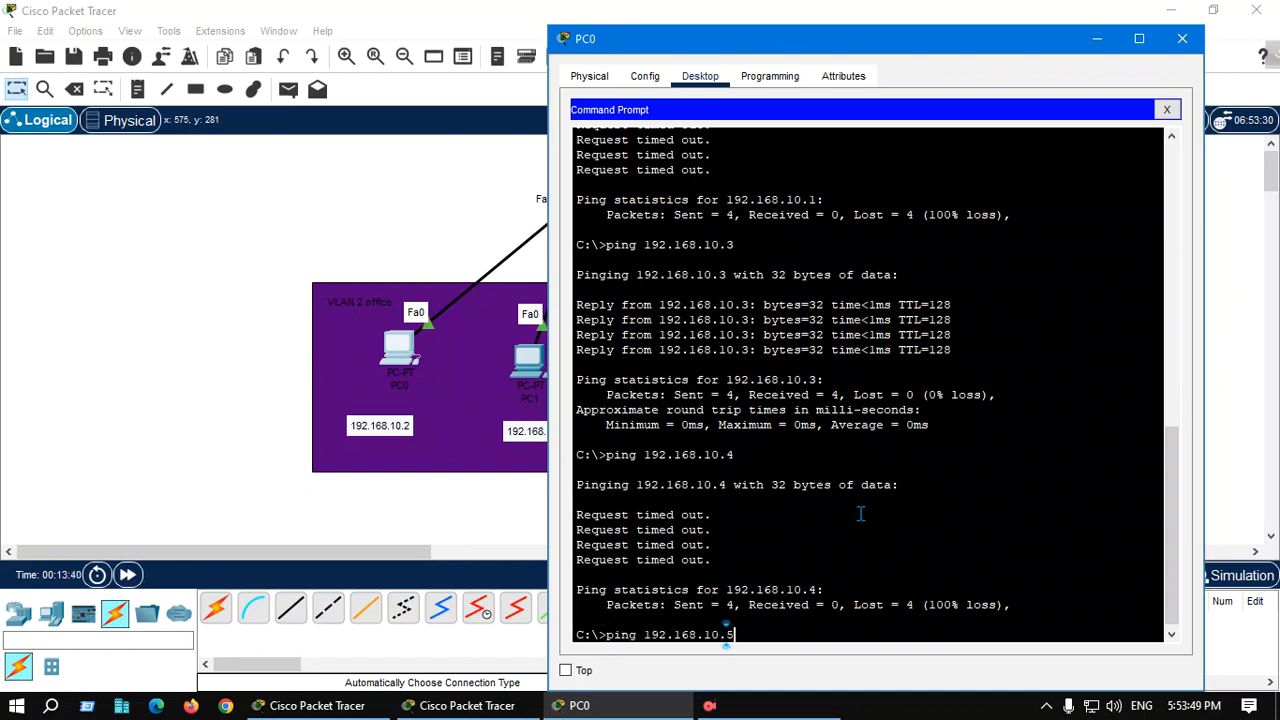
pyautogui.write('5')
pyautogui.press('Return')
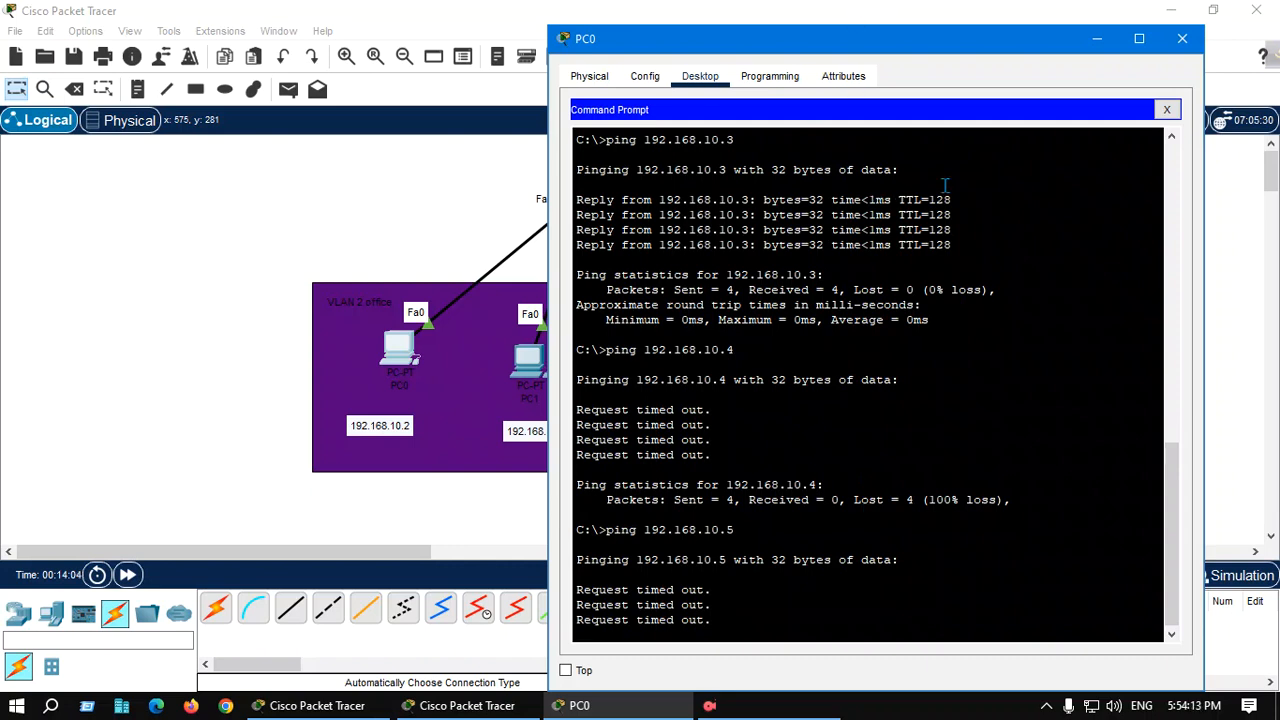
pyautogui.click(1182, 38)
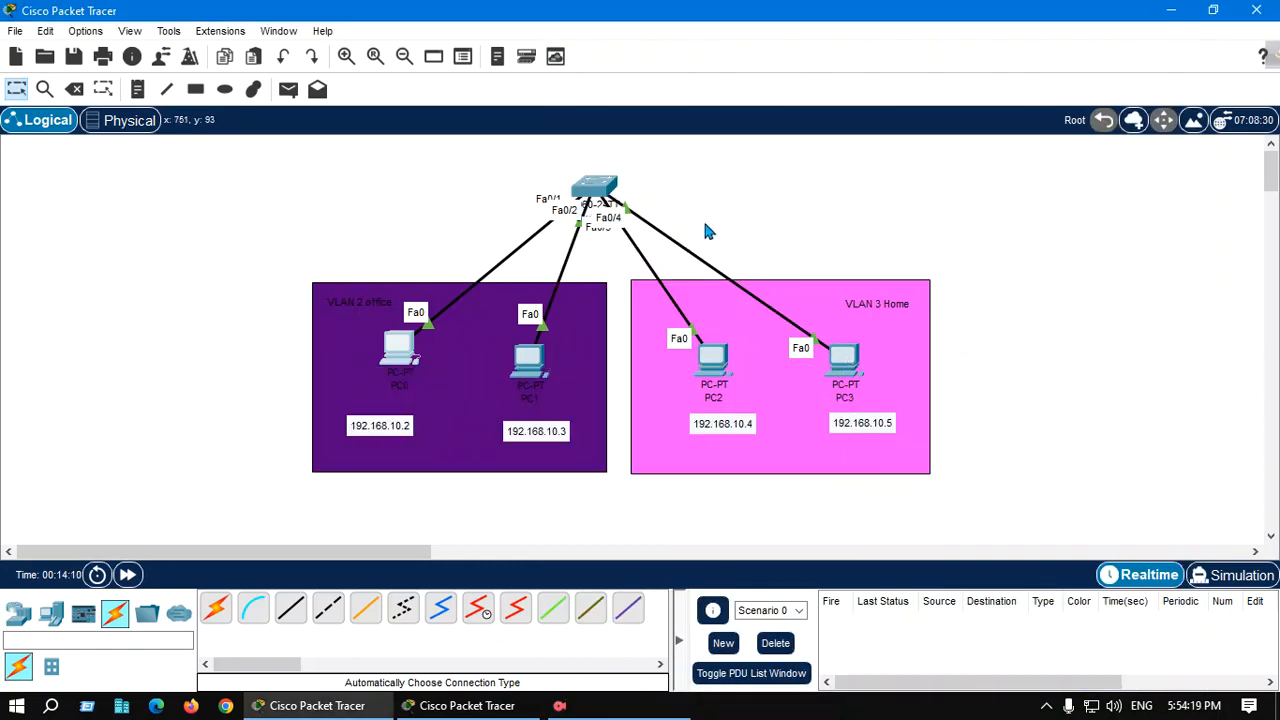
# Open PC3's command prompt and ping 192.168.10.2
pyautogui.click(852, 366)
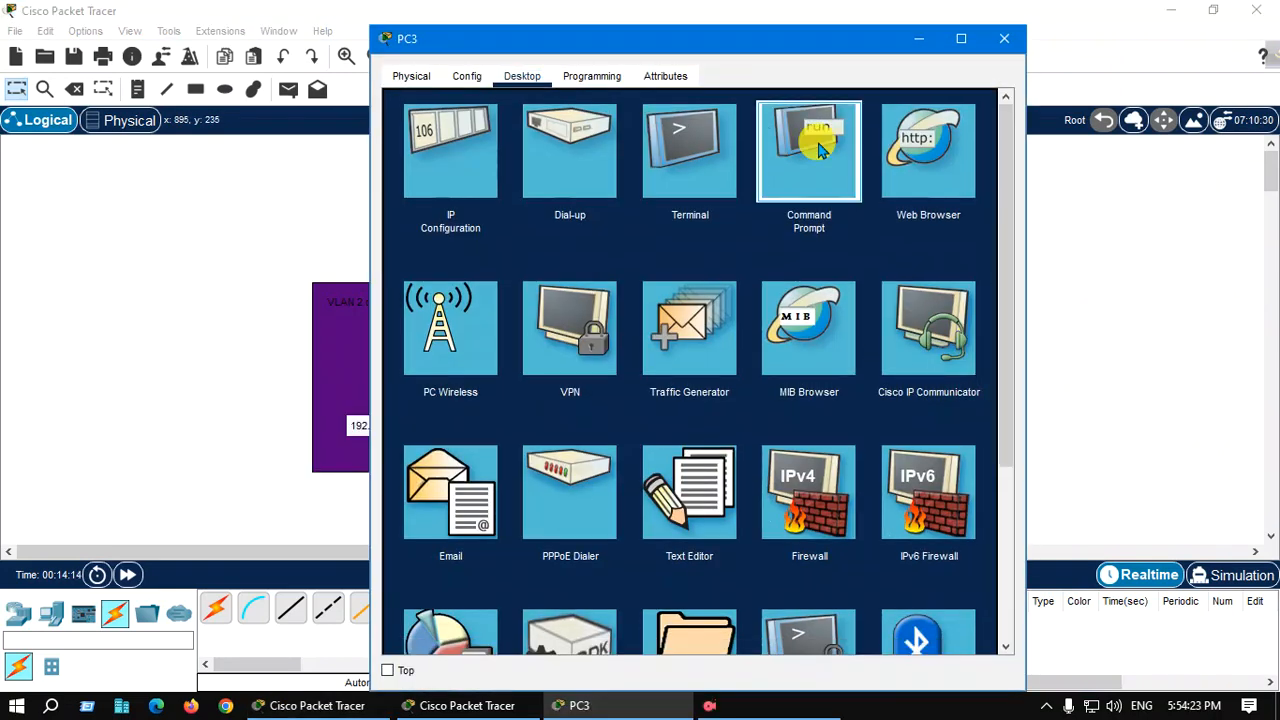
pyautogui.click(818, 148)
pyautogui.write('p')
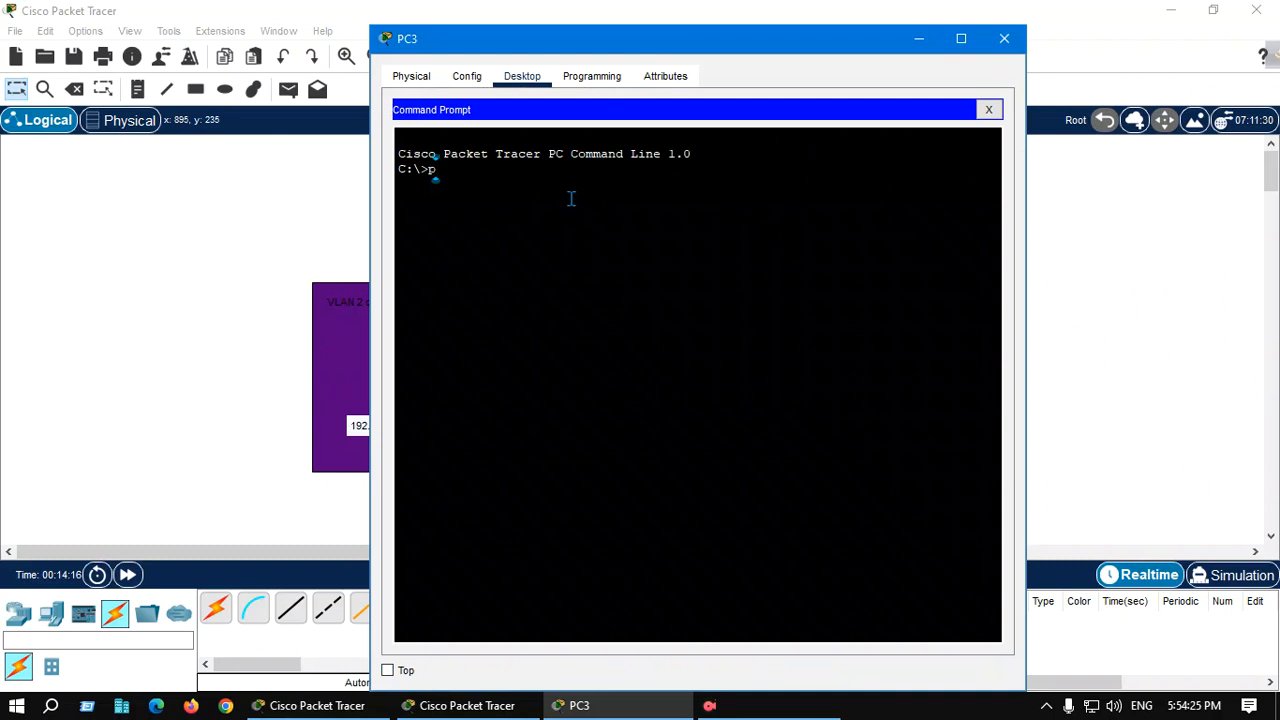
pyautogui.write('ing ')
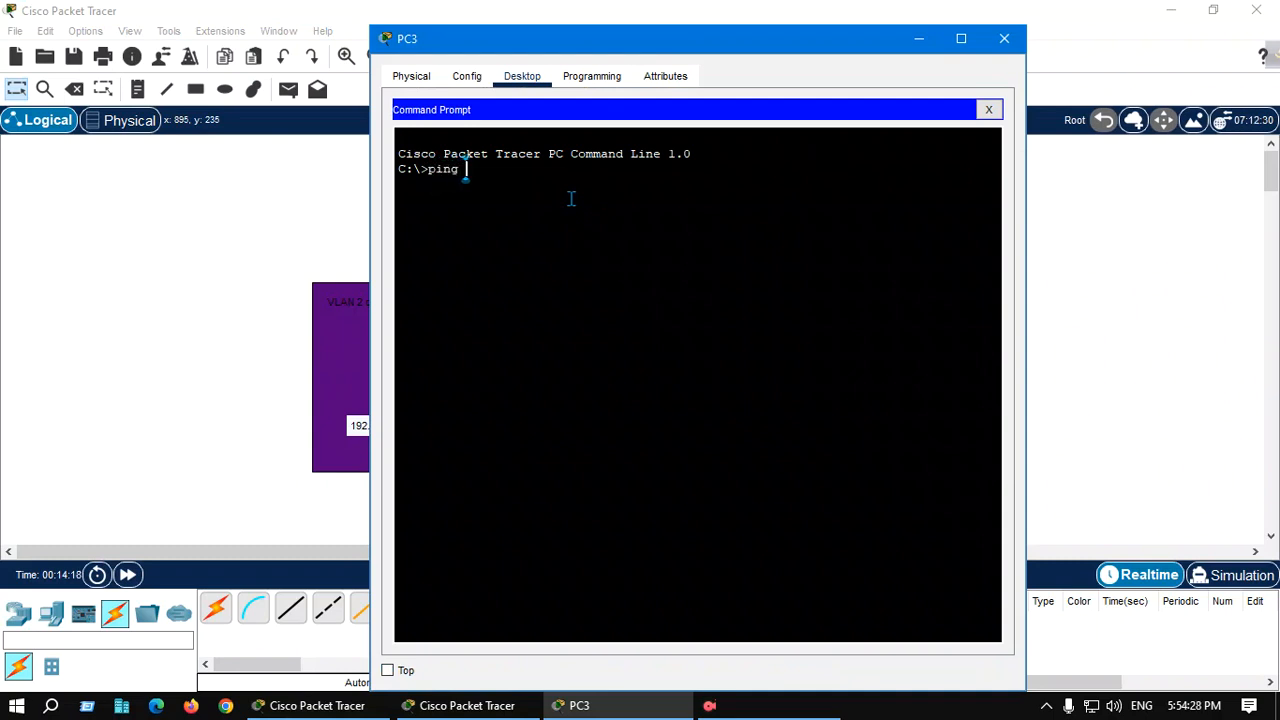
pyautogui.write('192.168.10.2')
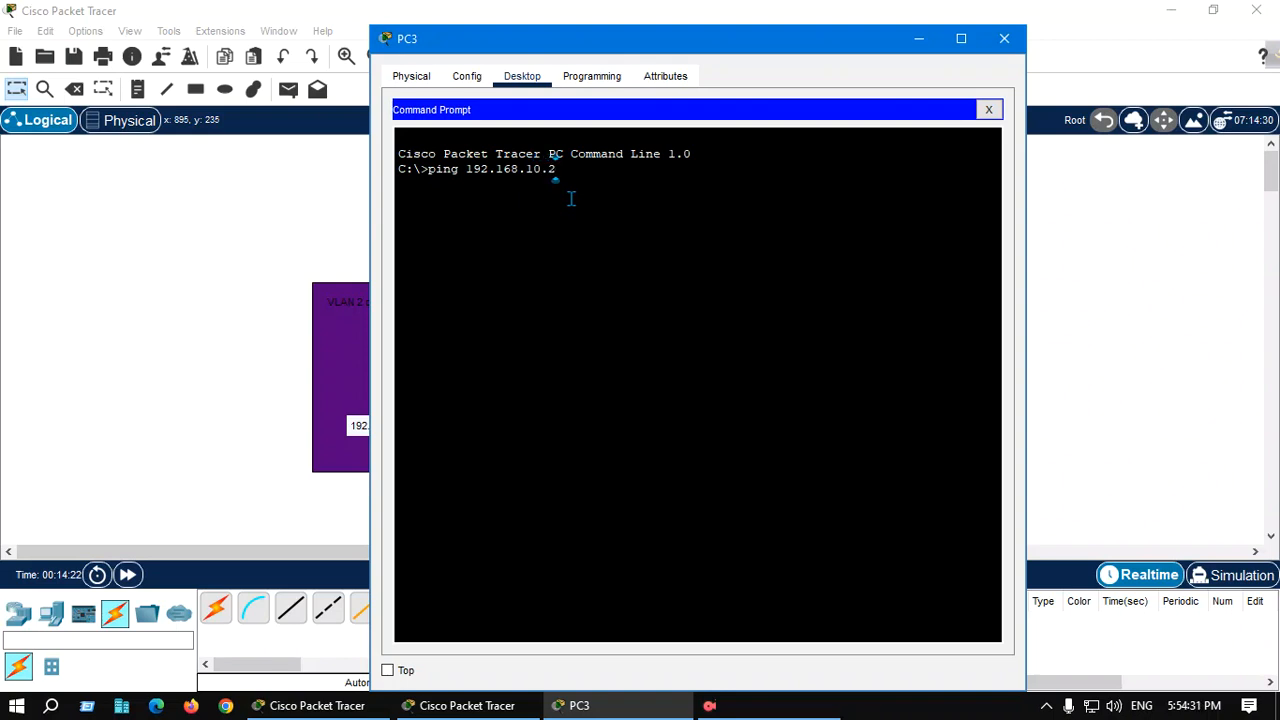
pyautogui.press('Return')
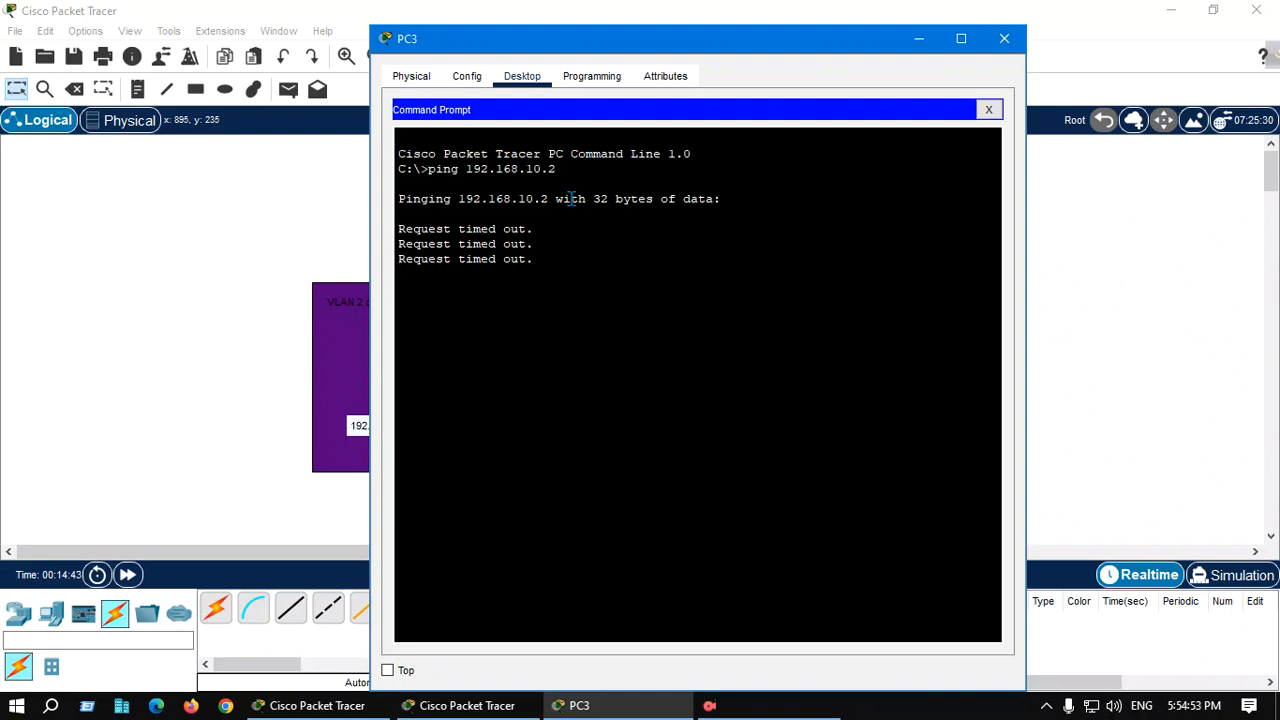
# Ping 192.168.10.4 from PC3 and close its window
pyautogui.press('Up')
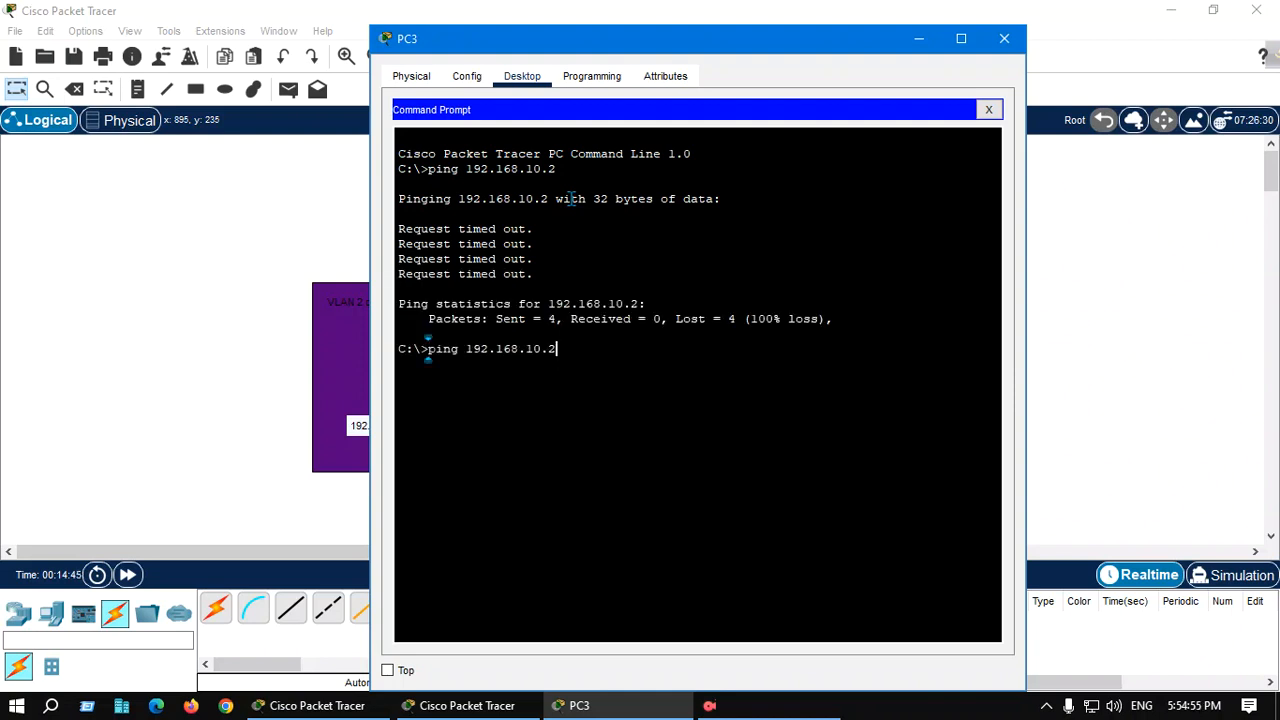
pyautogui.press('BackSpace')
pyautogui.write('4')
pyautogui.press('Return')
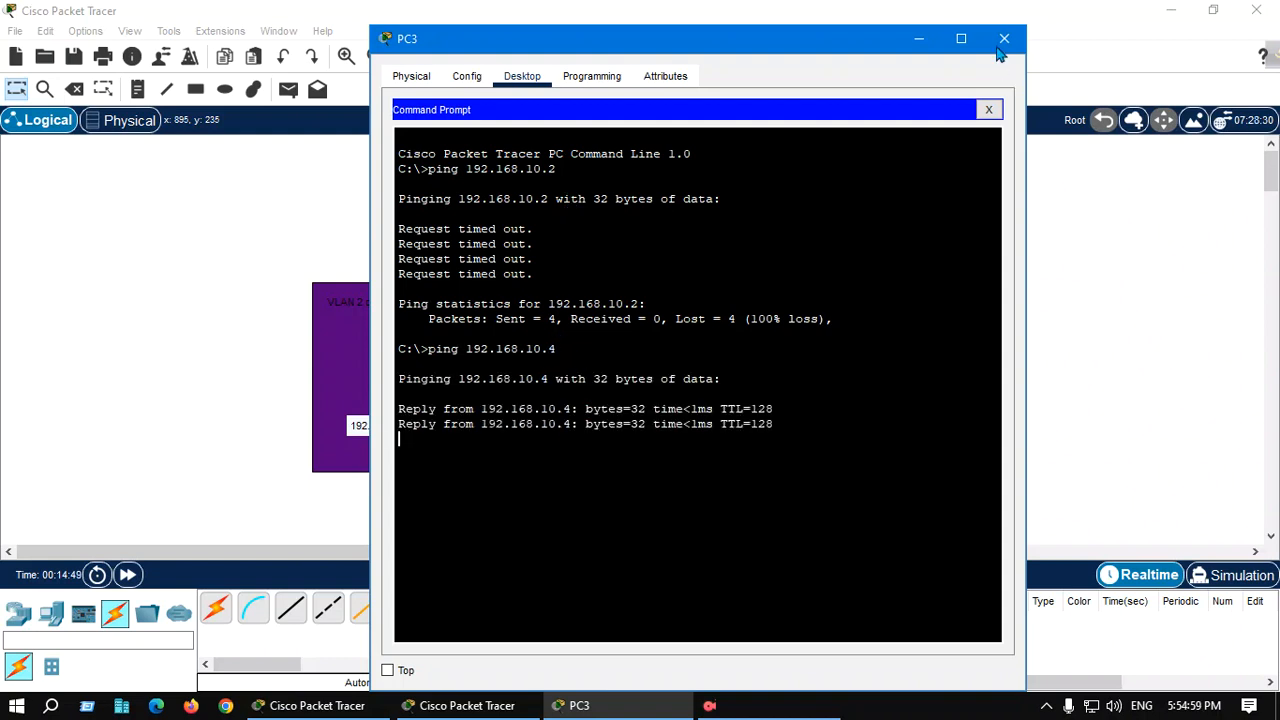
pyautogui.click(1002, 40)
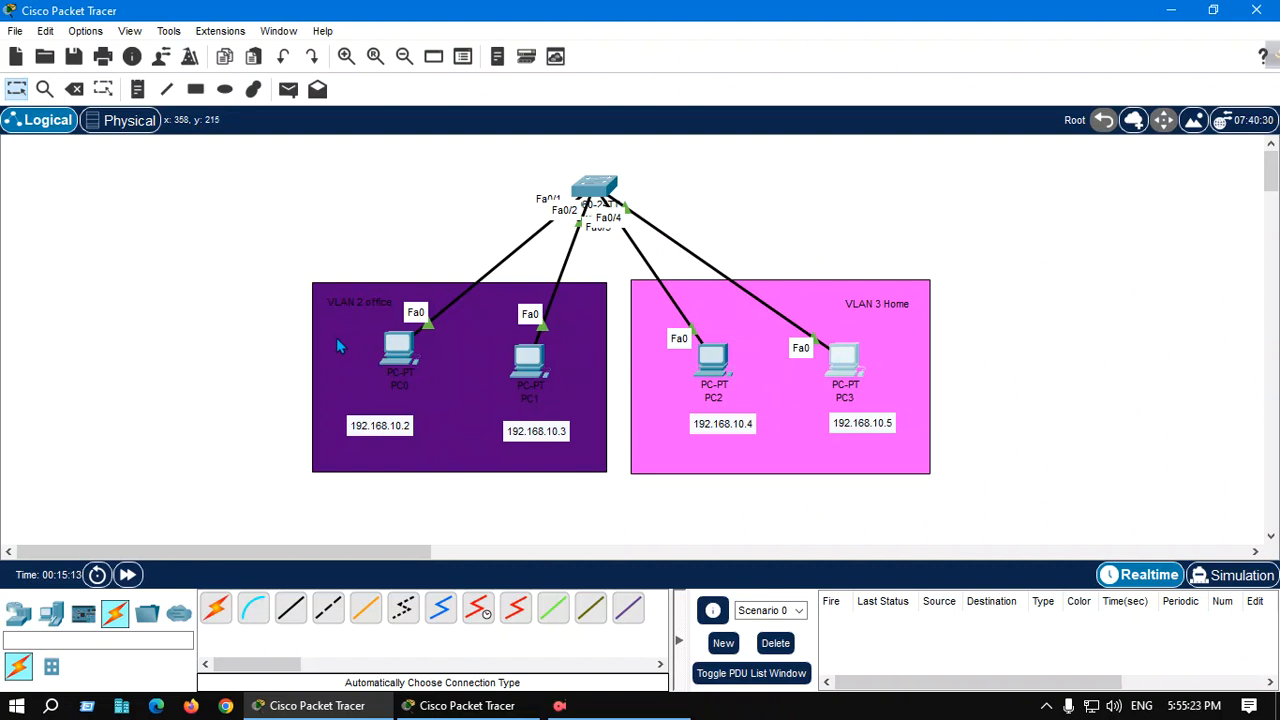
pyautogui.moveTo(709, 377)
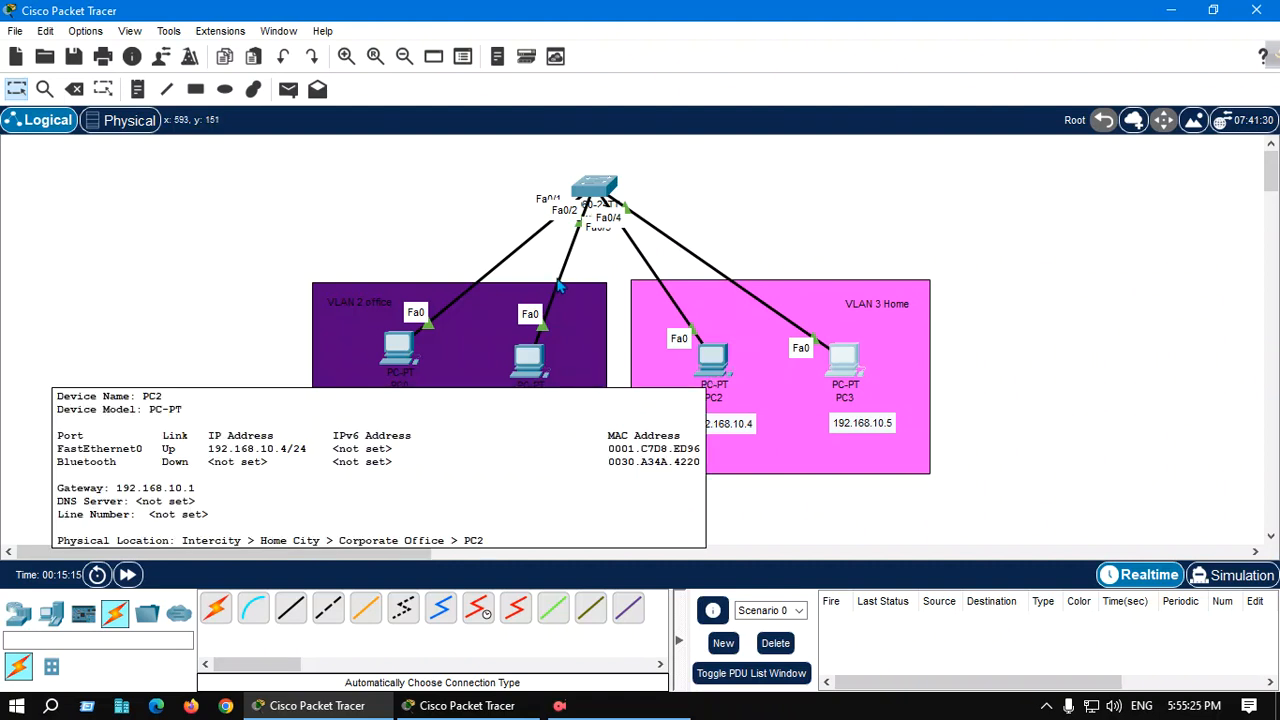